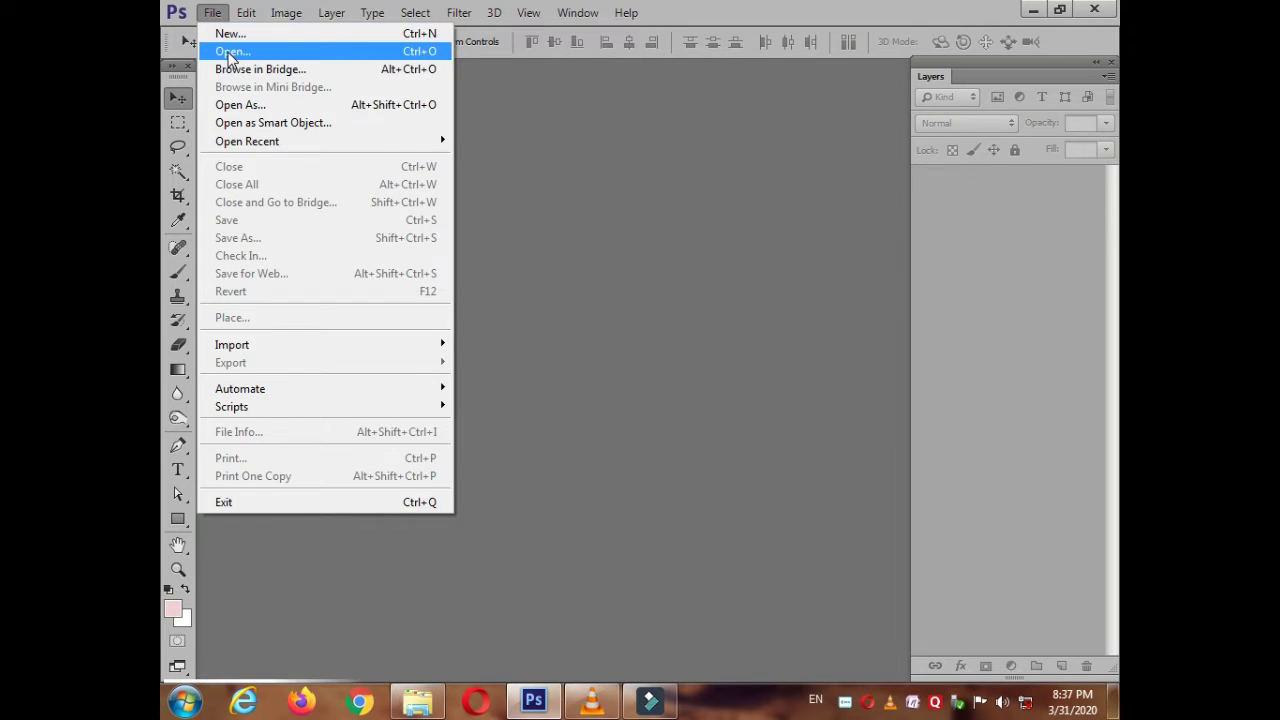
Bring up the Open dialog from the empty workspace to choose a photo
click(229, 51)
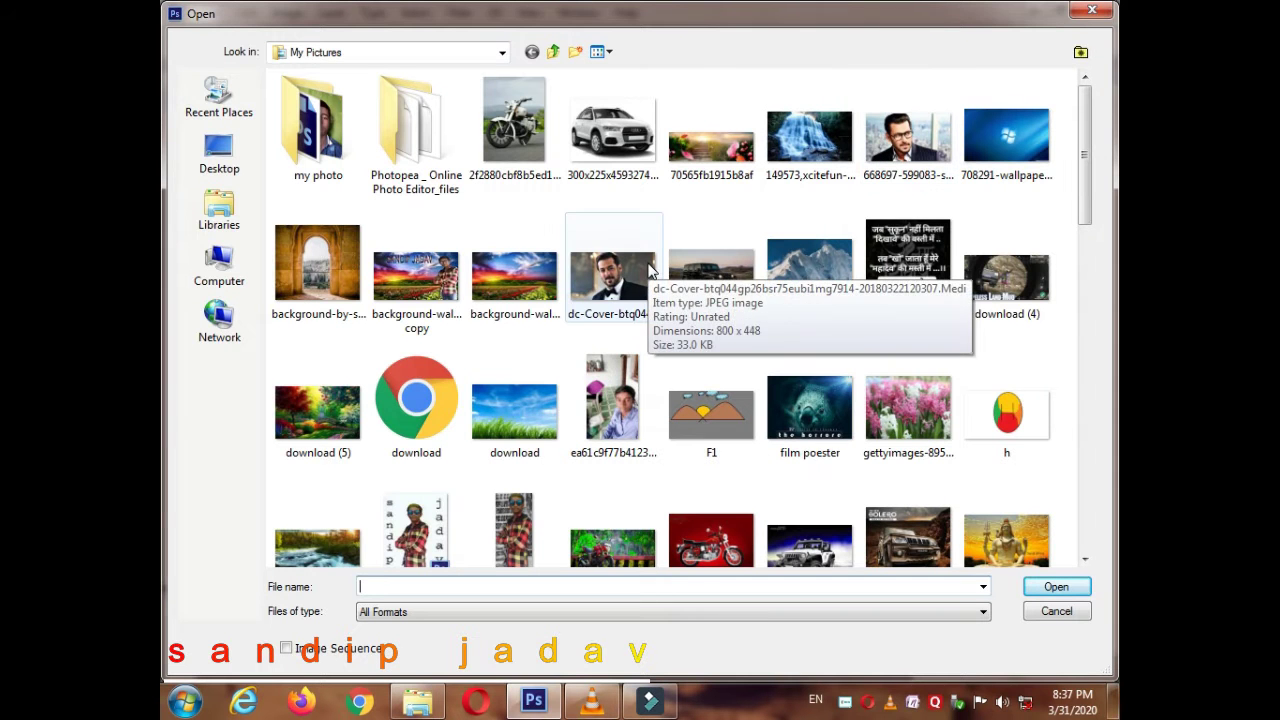
Open the tuxedo portrait JPEG and view it in Full Screen Mode With Menu Bar
double_click(648, 266)
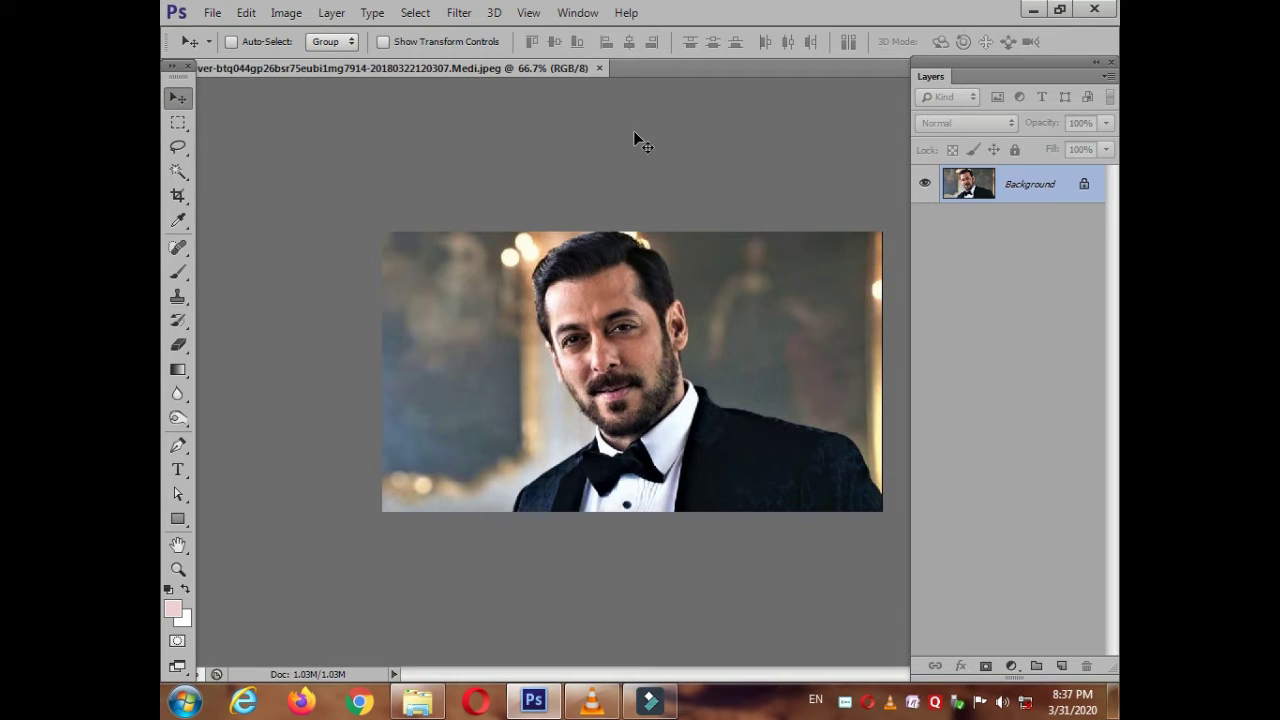
click(459, 12)
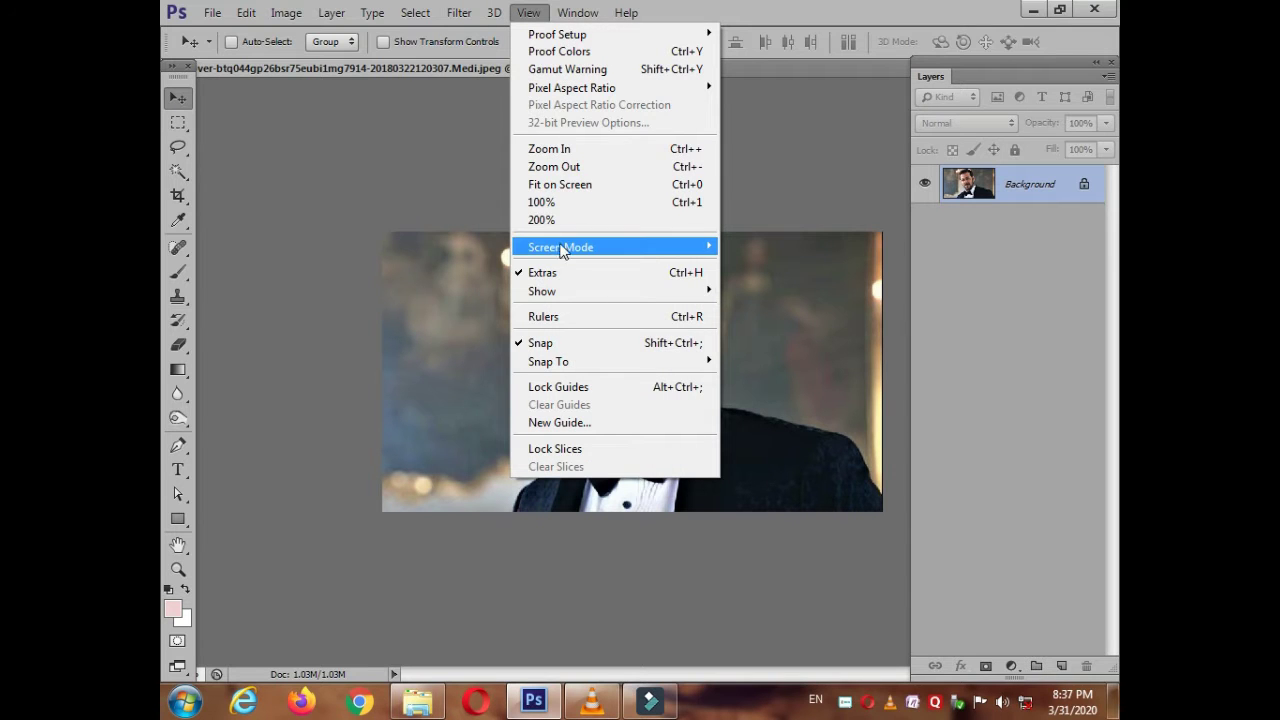
mouse_move(560, 247)
click(731, 263)
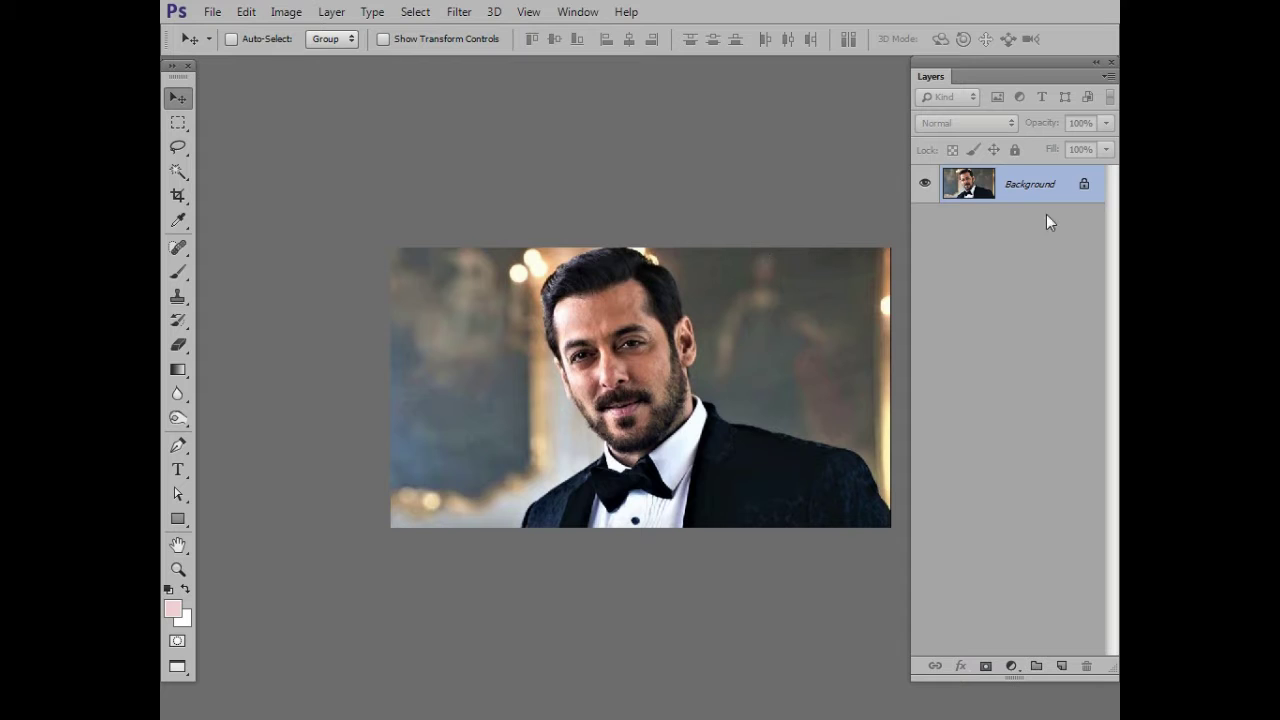
Duplicate the Background layer as a new layer named 01
right_click(1023, 188)
click(963, 235)
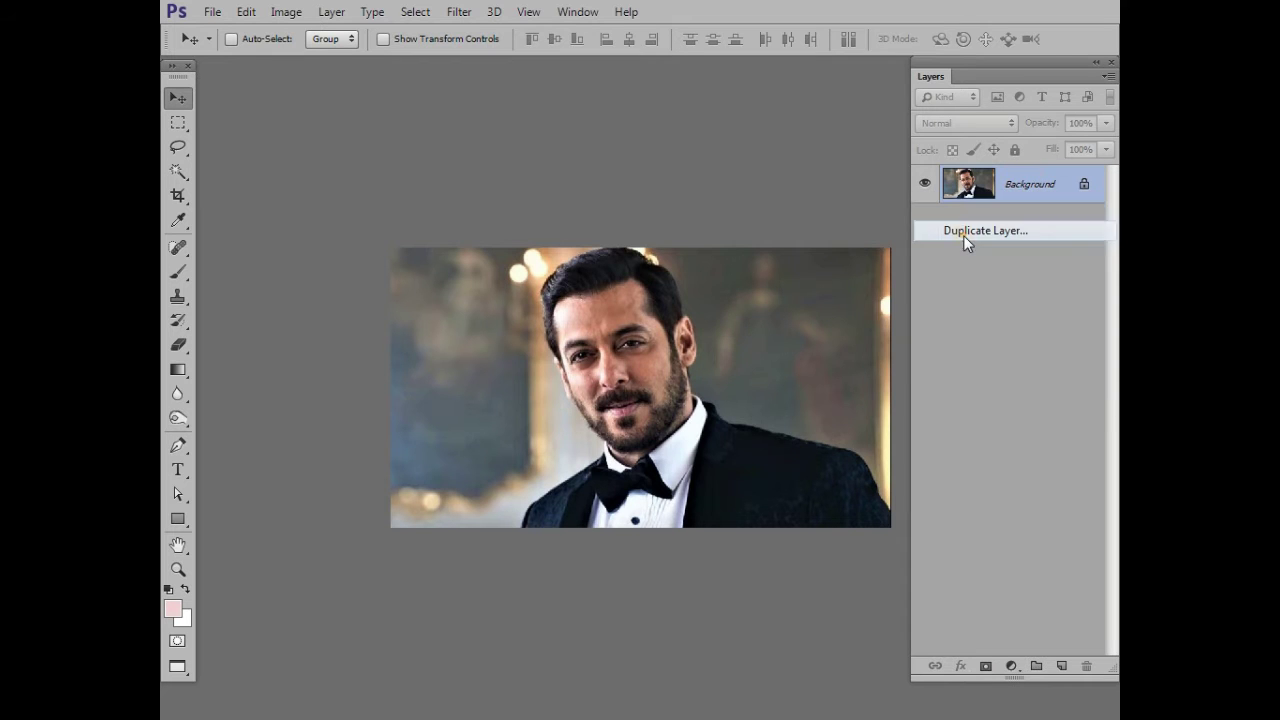
click(651, 233)
drag(651, 233, 443, 243)
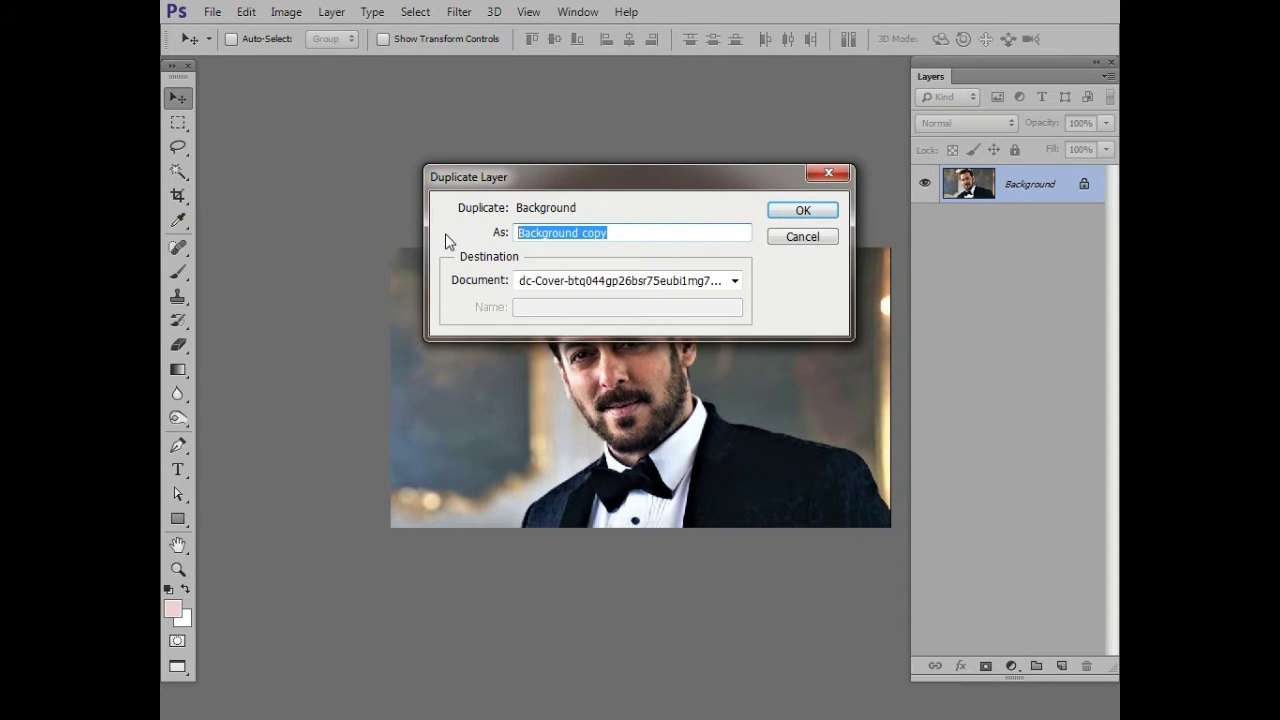
text(01)
key(Return)
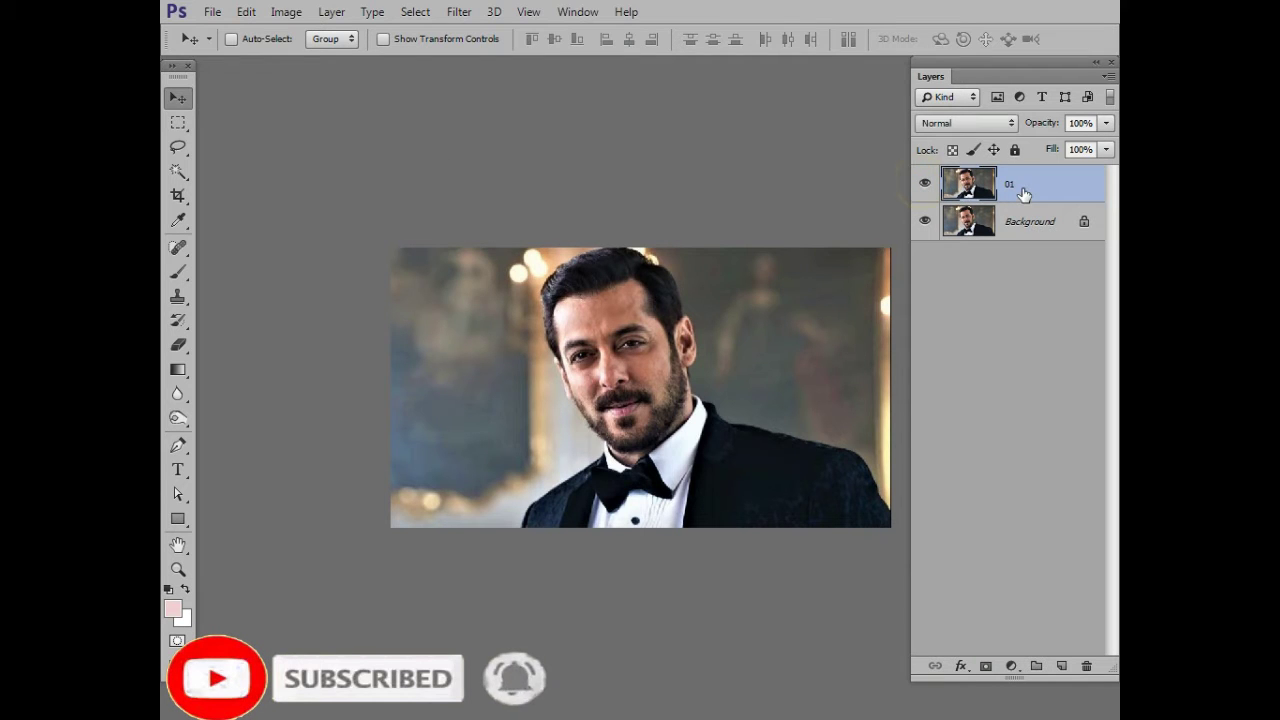
click(1020, 682)
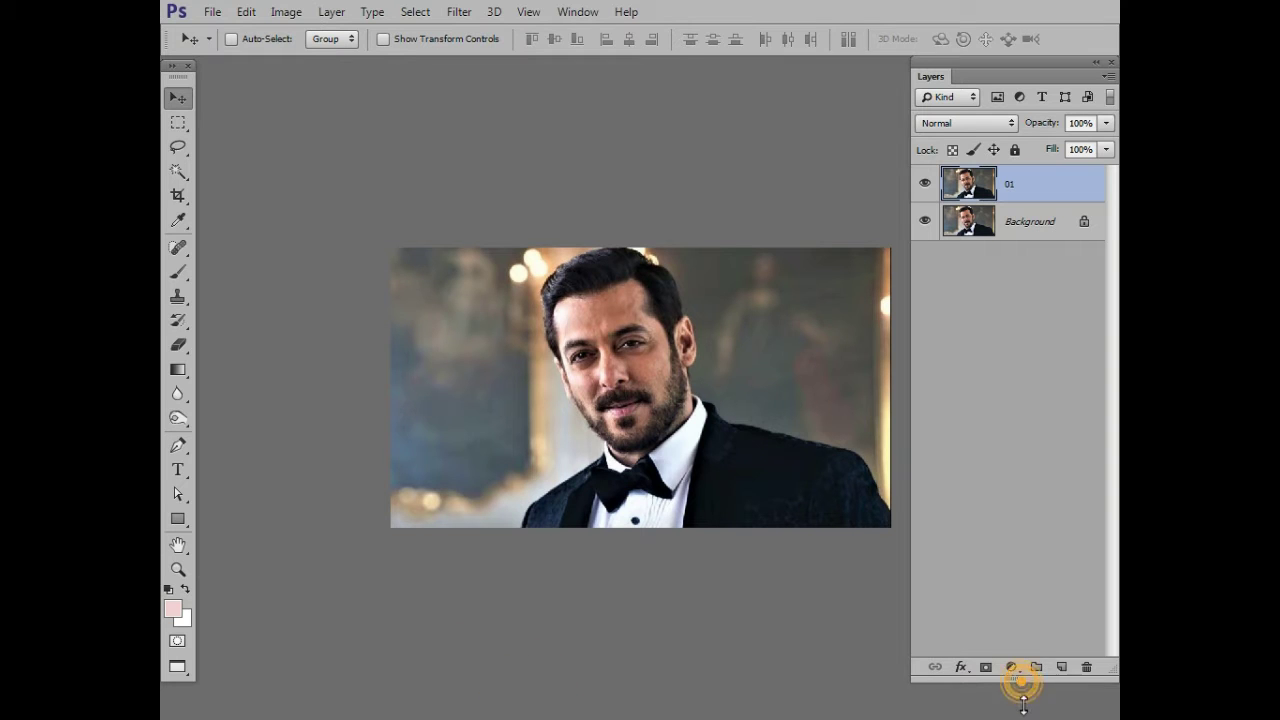
click(1011, 689)
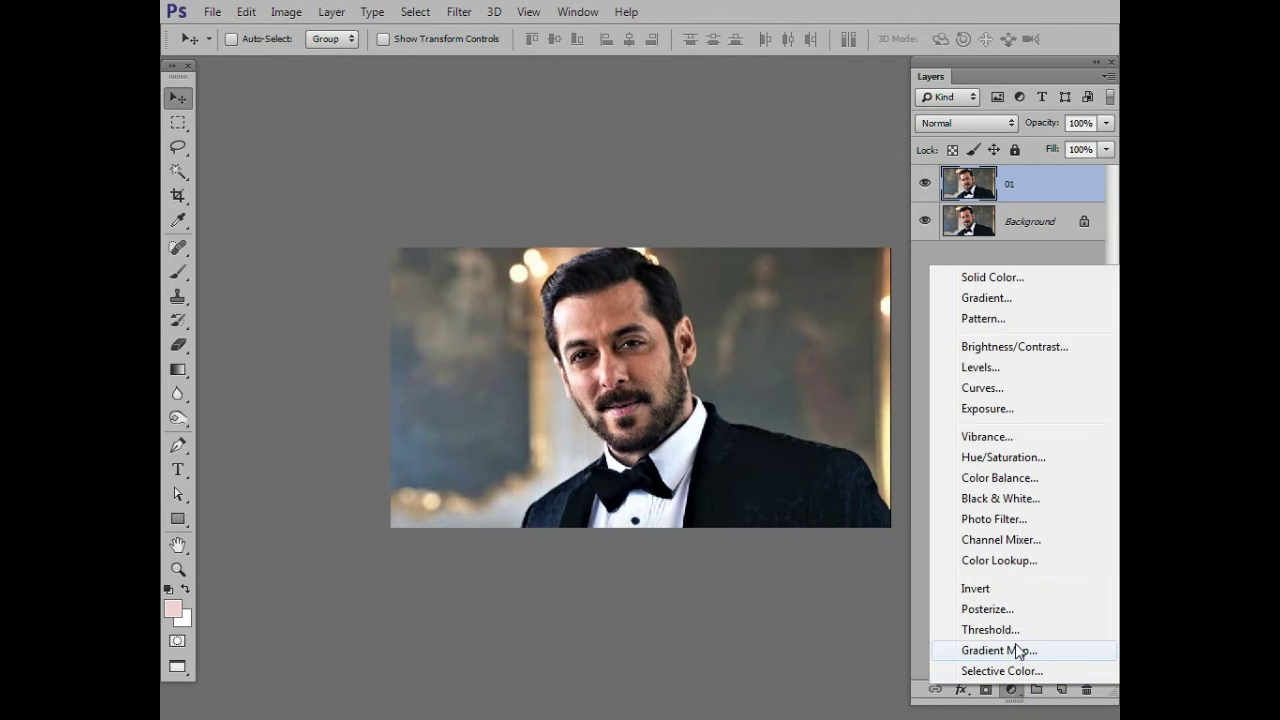
Add a Brightness/Contrast adjustment layer with Brightness 16 and Contrast 11
click(1012, 347)
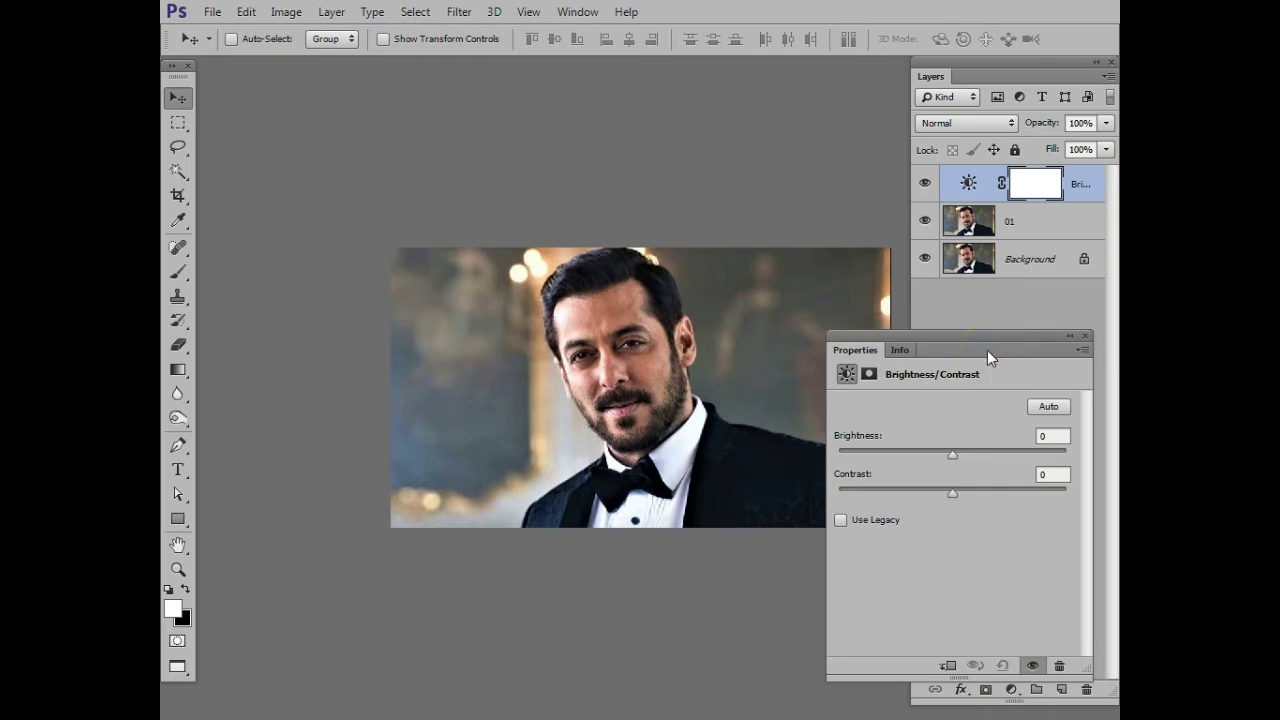
drag(951, 453, 966, 459)
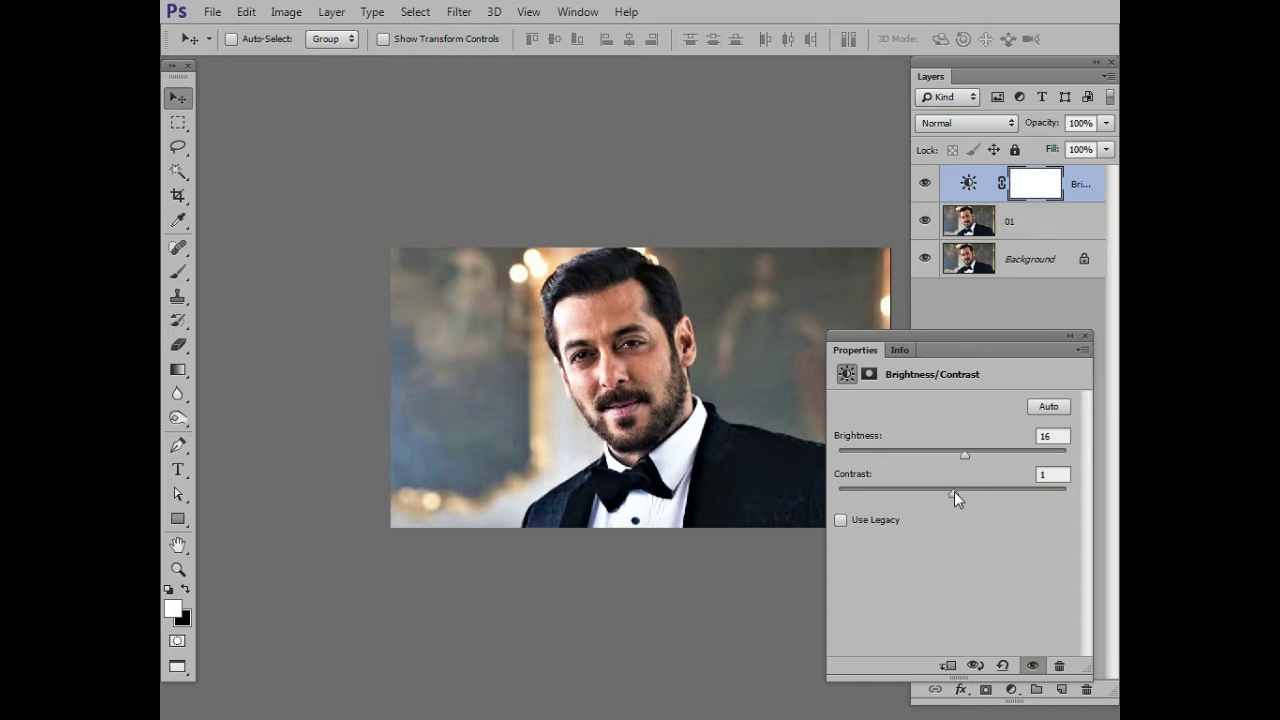
drag(969, 492, 970, 492)
click(1085, 338)
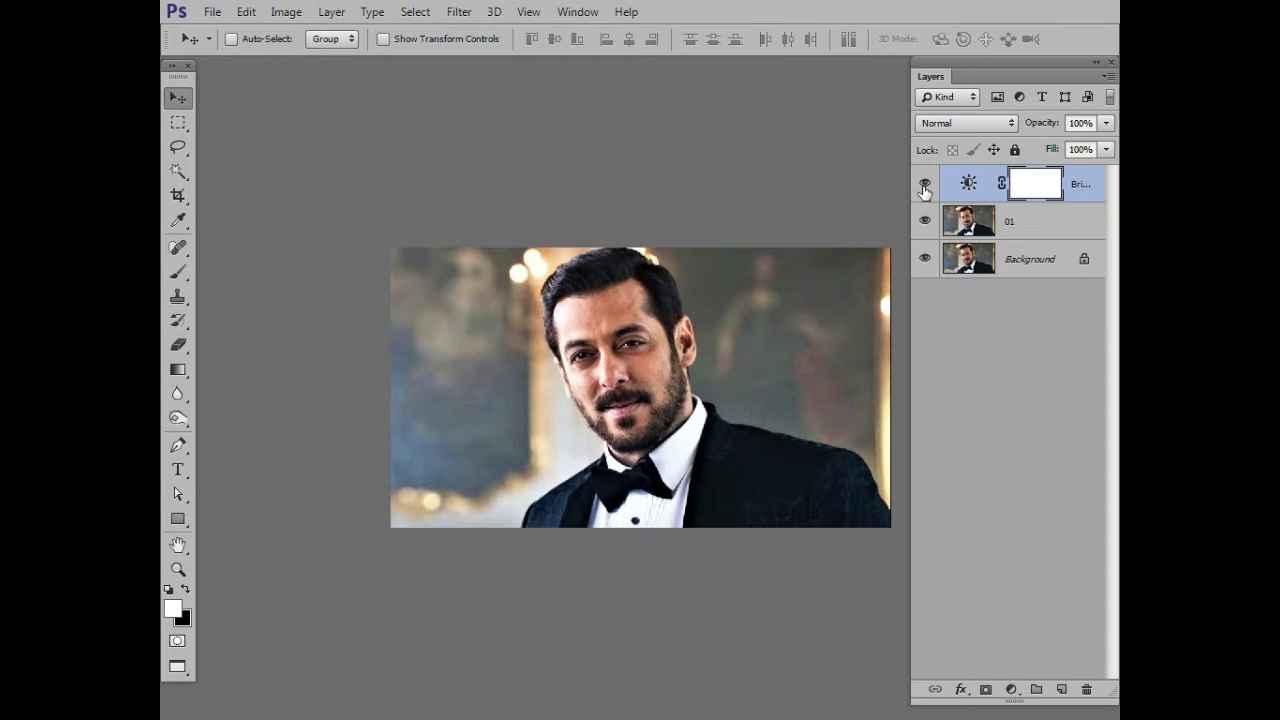
click(1011, 689)
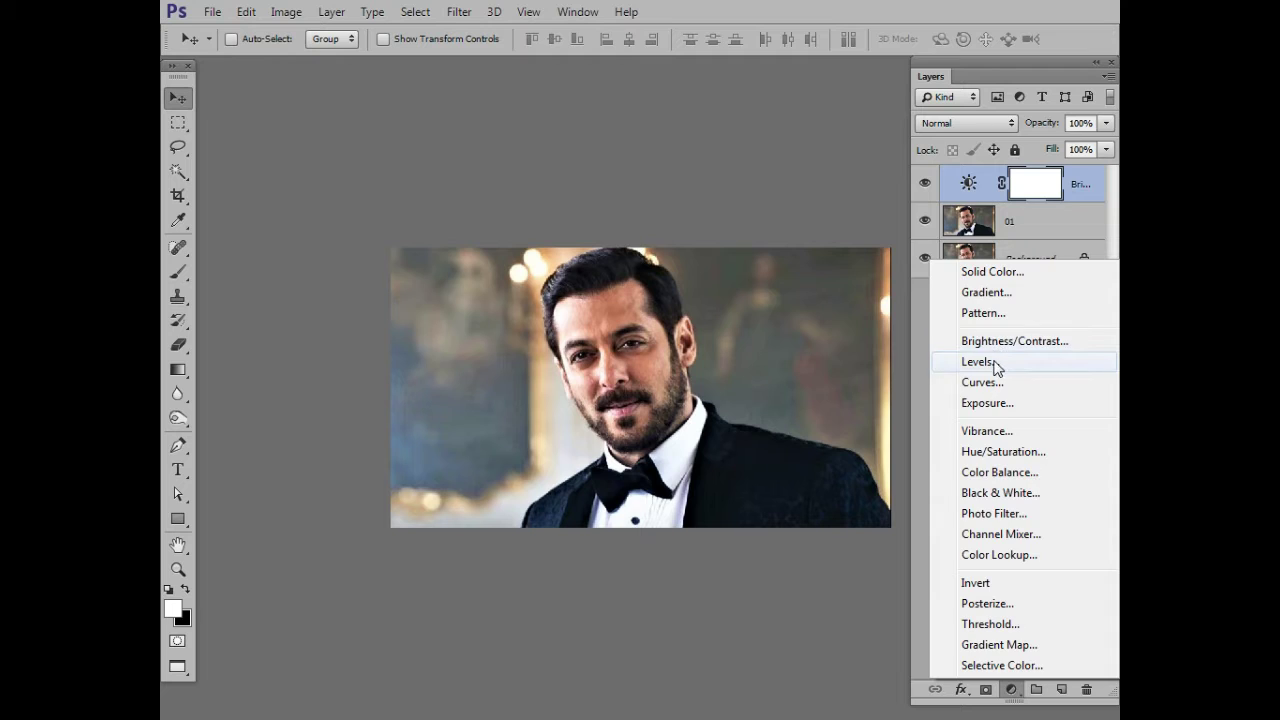
Add a Levels adjustment layer with input levels 10, 1.00 and 233
click(996, 365)
drag(980, 339, 1014, 339)
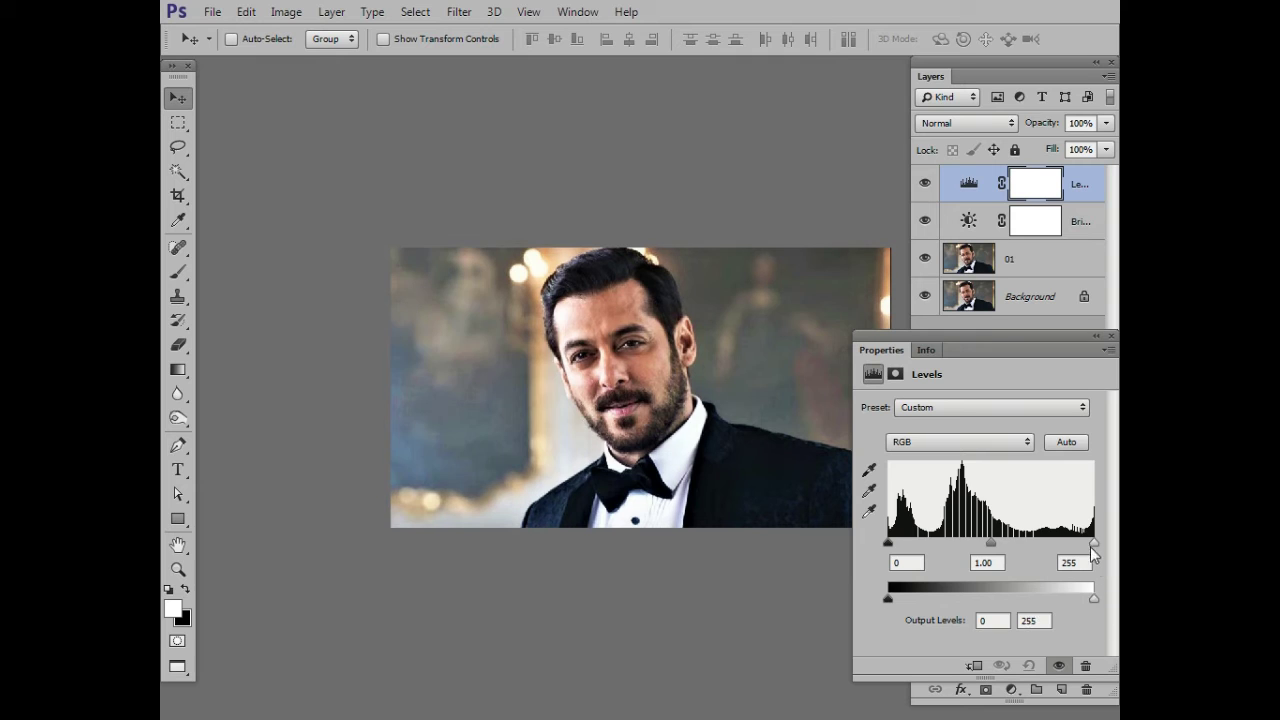
drag(1092, 546, 1082, 546)
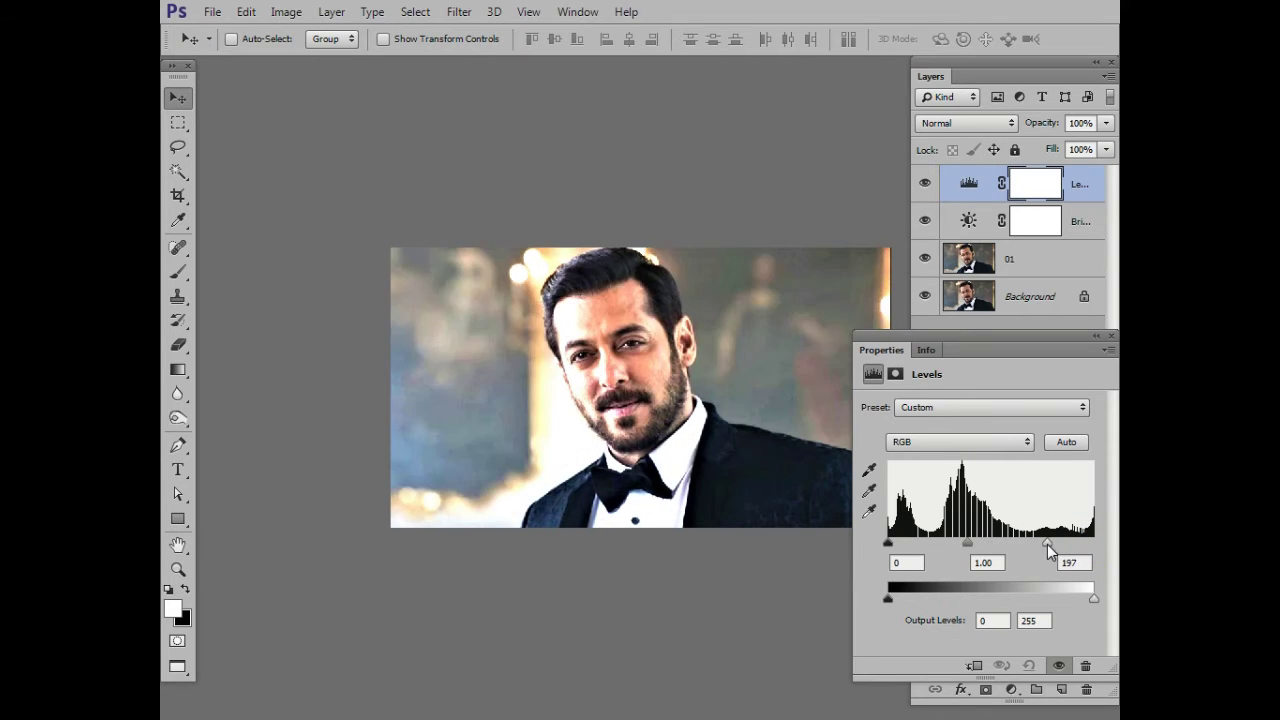
drag(1078, 550, 1077, 549)
drag(985, 545, 984, 546)
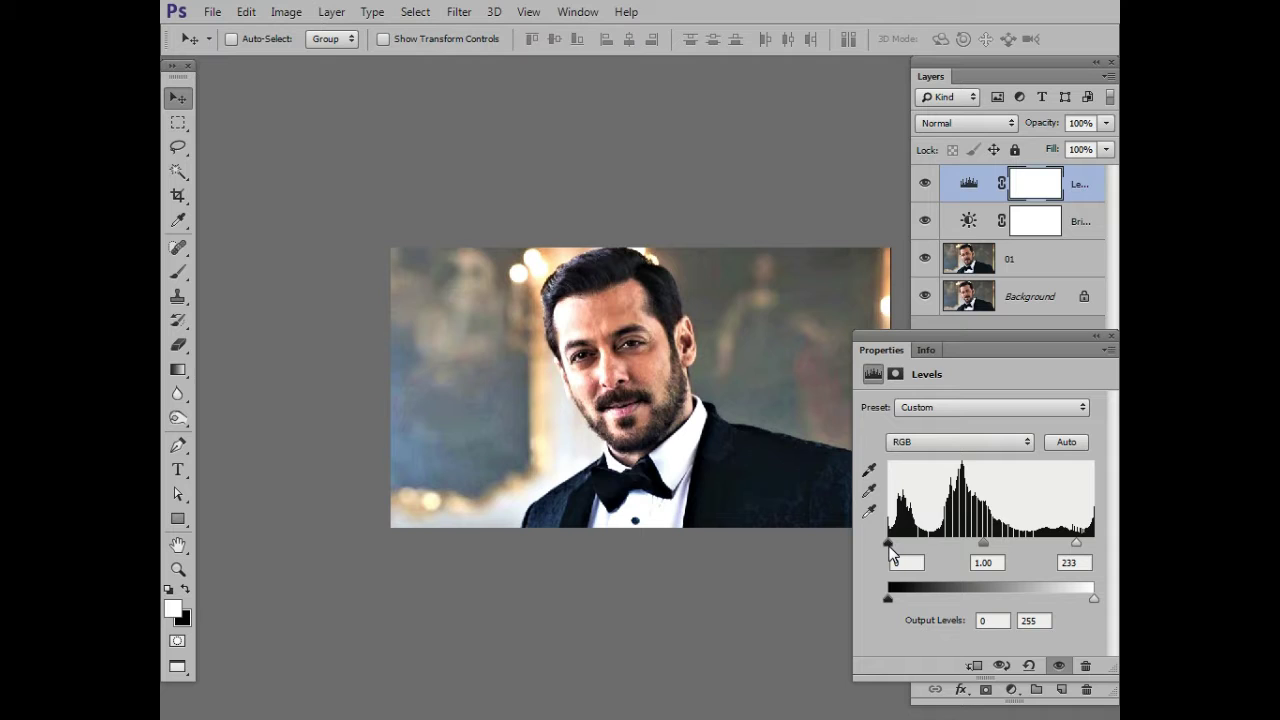
drag(888, 544, 907, 550)
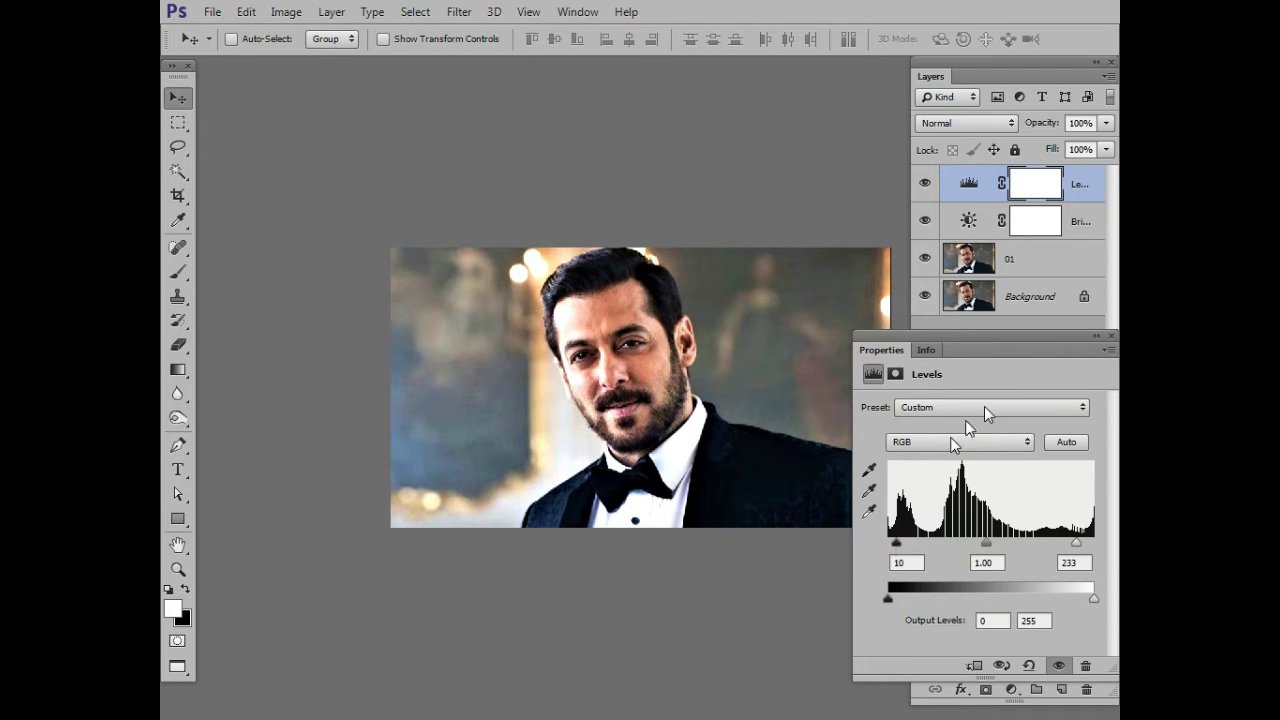
click(1111, 337)
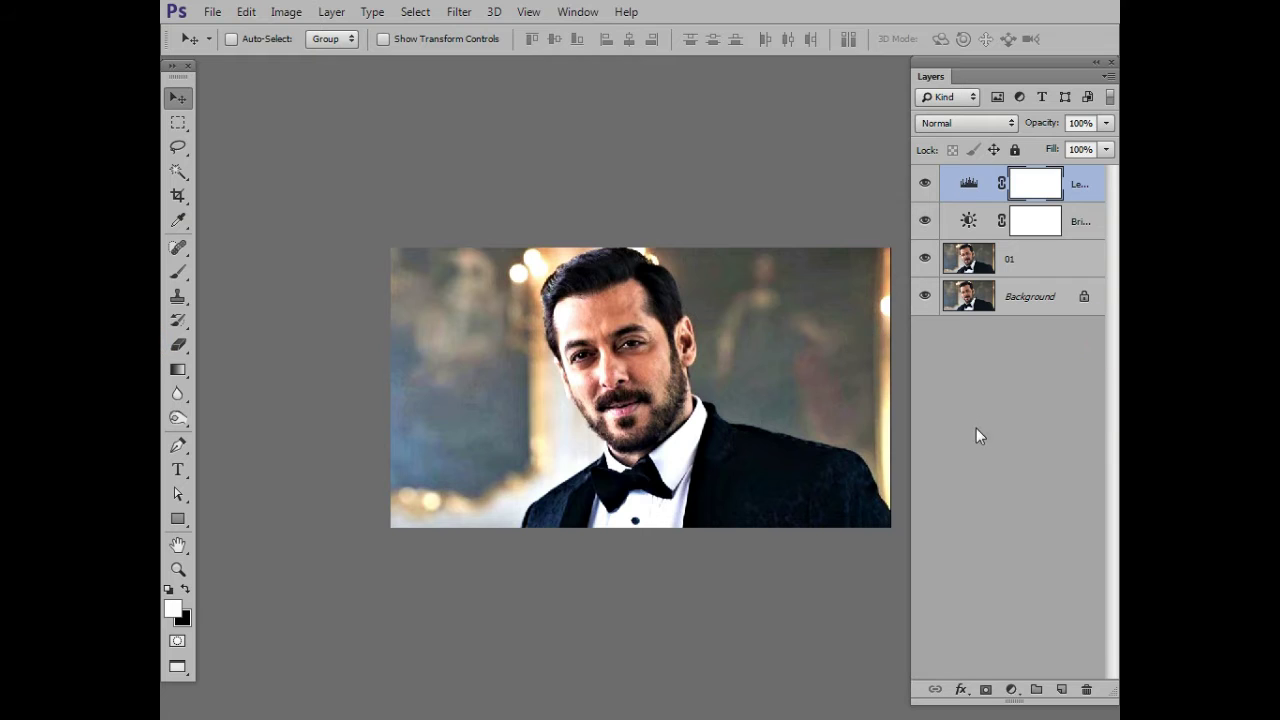
click(1011, 689)
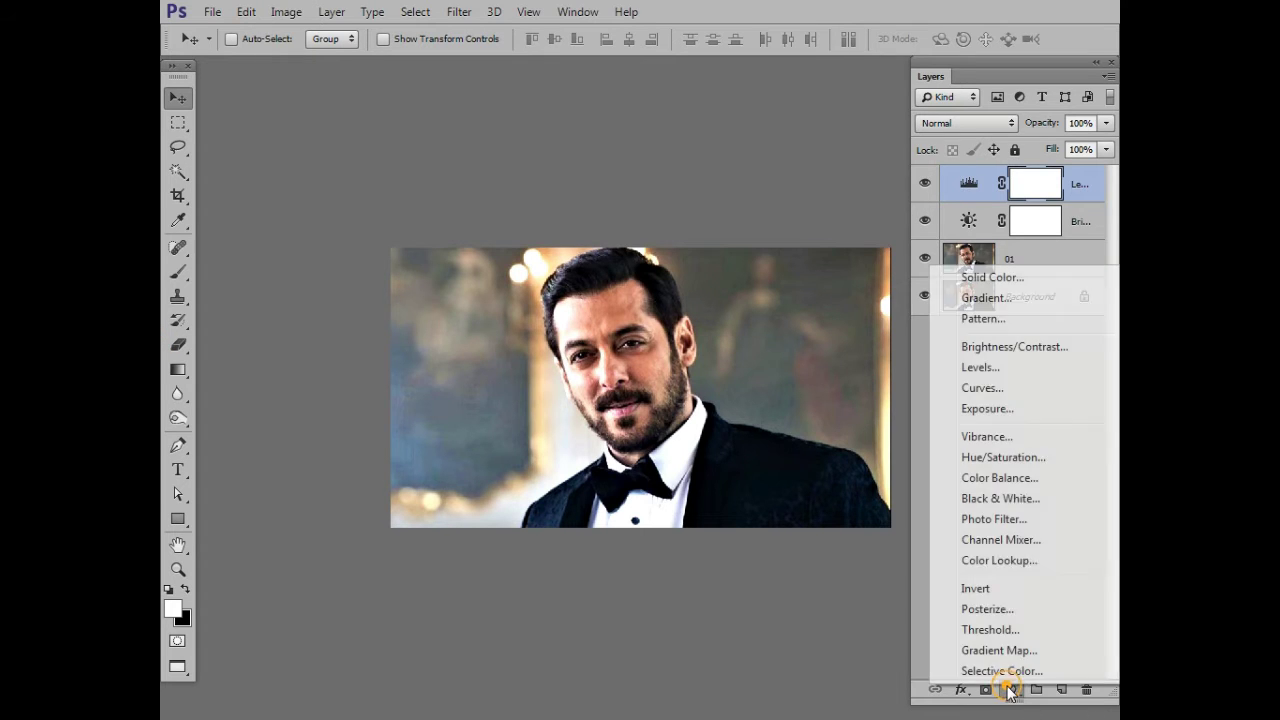
Add a Color Balance layer with midtones Cyan/Red -12, Magenta/Green -2, Yellow/Blue +9
click(995, 478)
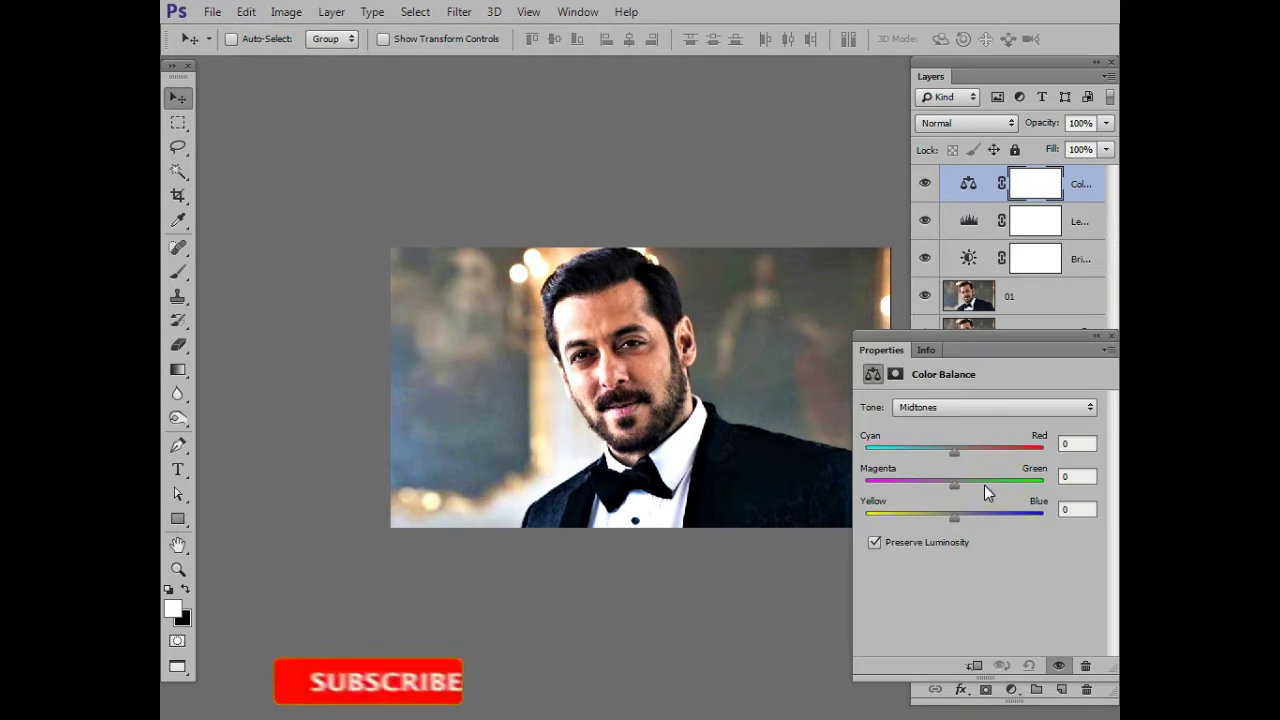
drag(1008, 353, 1010, 365)
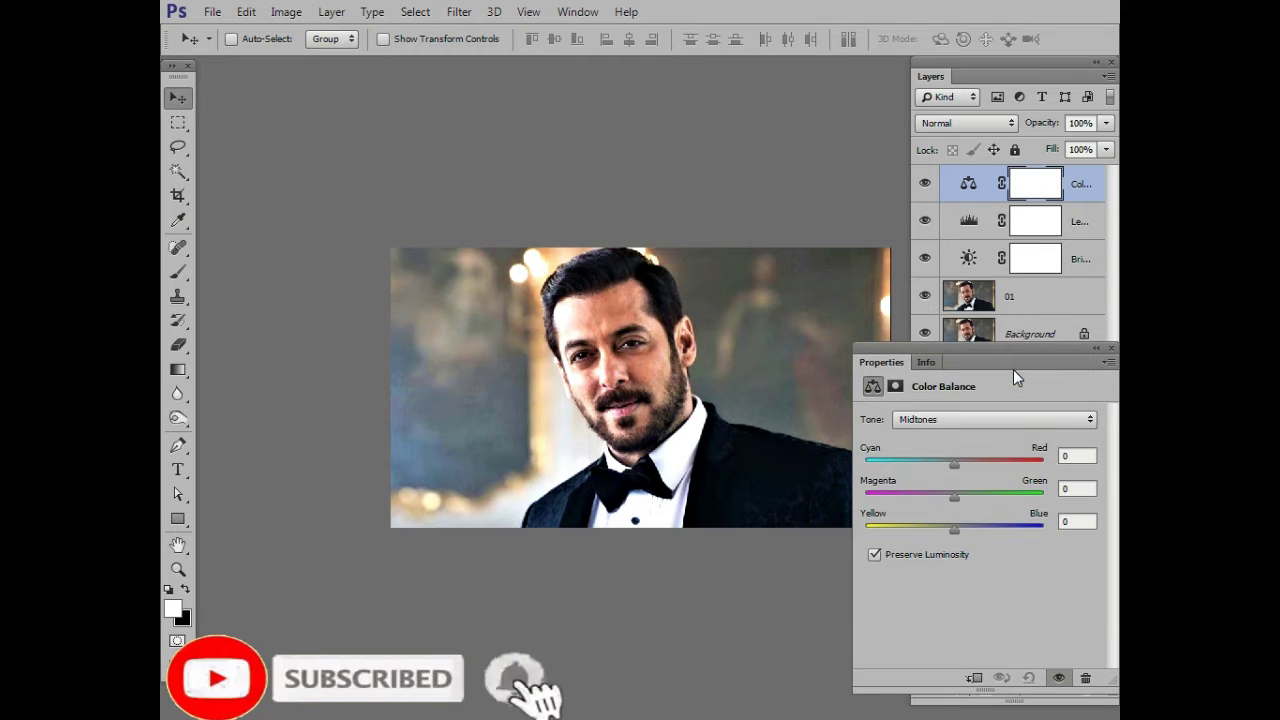
drag(954, 468, 944, 470)
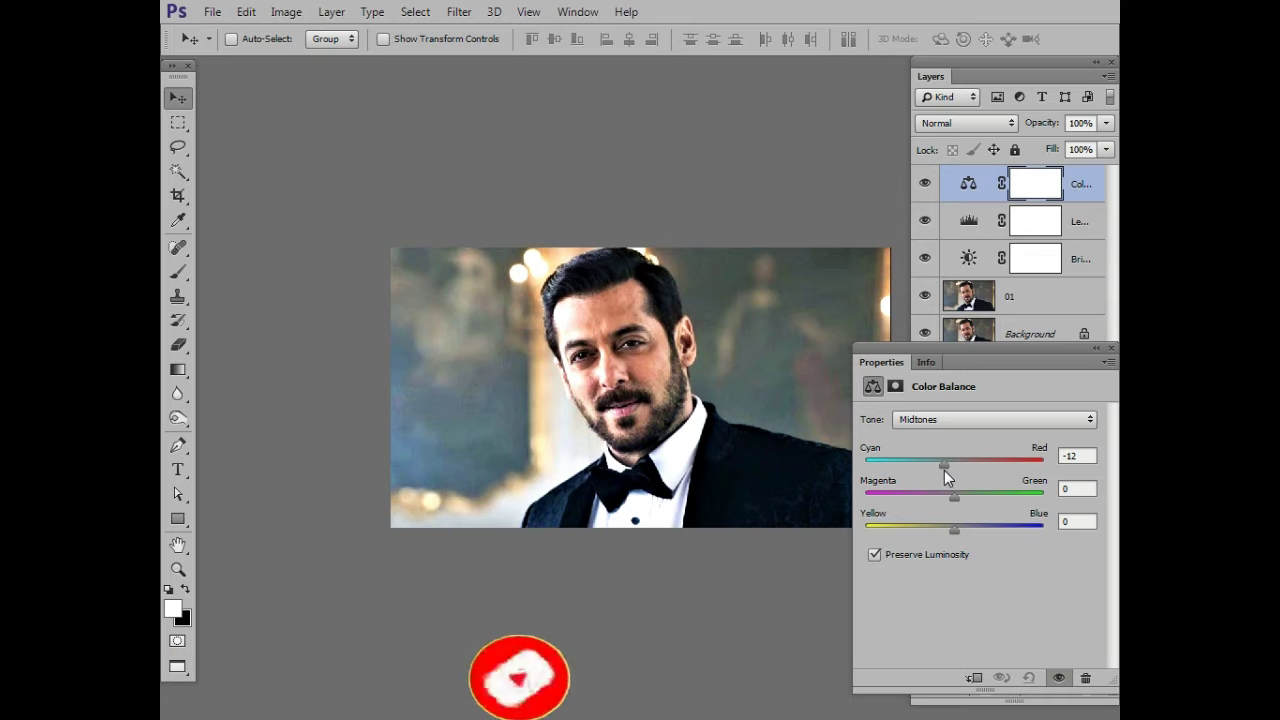
mouse_move(958, 498)
mouse_down()
mouse_move(981, 498)
mouse_move(953, 500)
mouse_up()
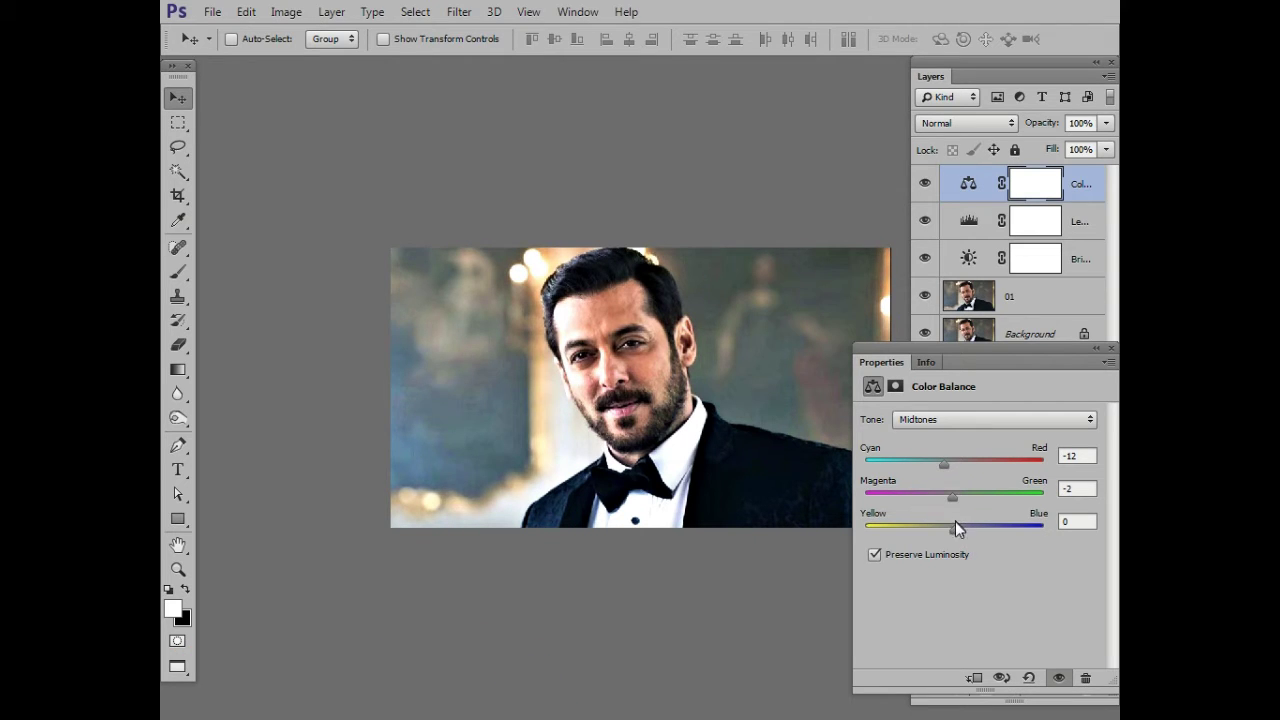
drag(955, 524, 963, 526)
drag(1049, 368, 1005, 368)
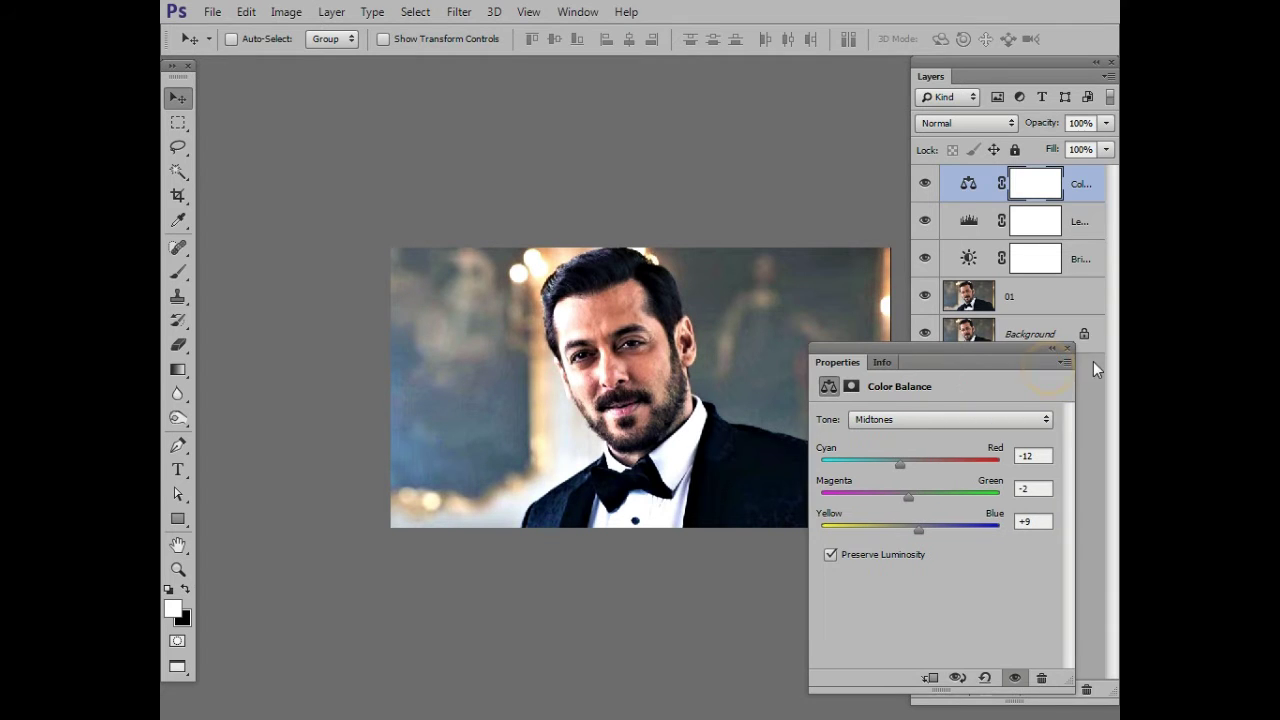
click(1067, 349)
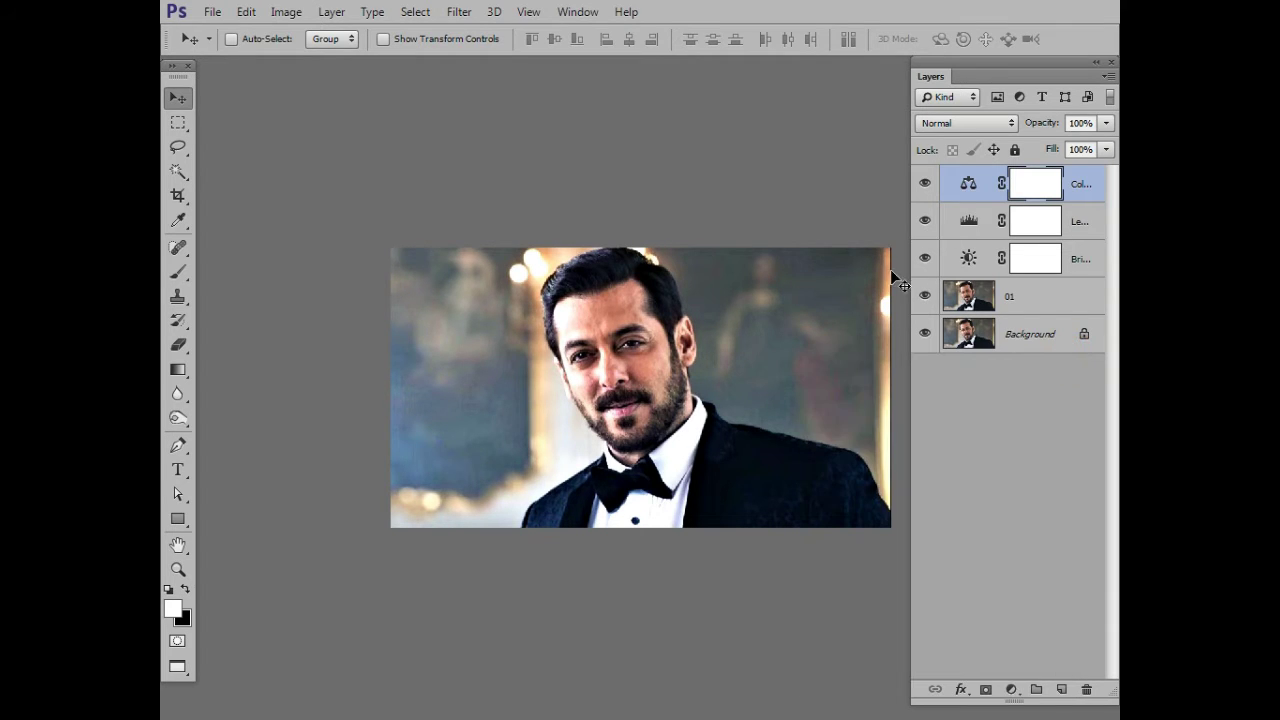
Browse the Edit and Image menus without applying any command
click(247, 12)
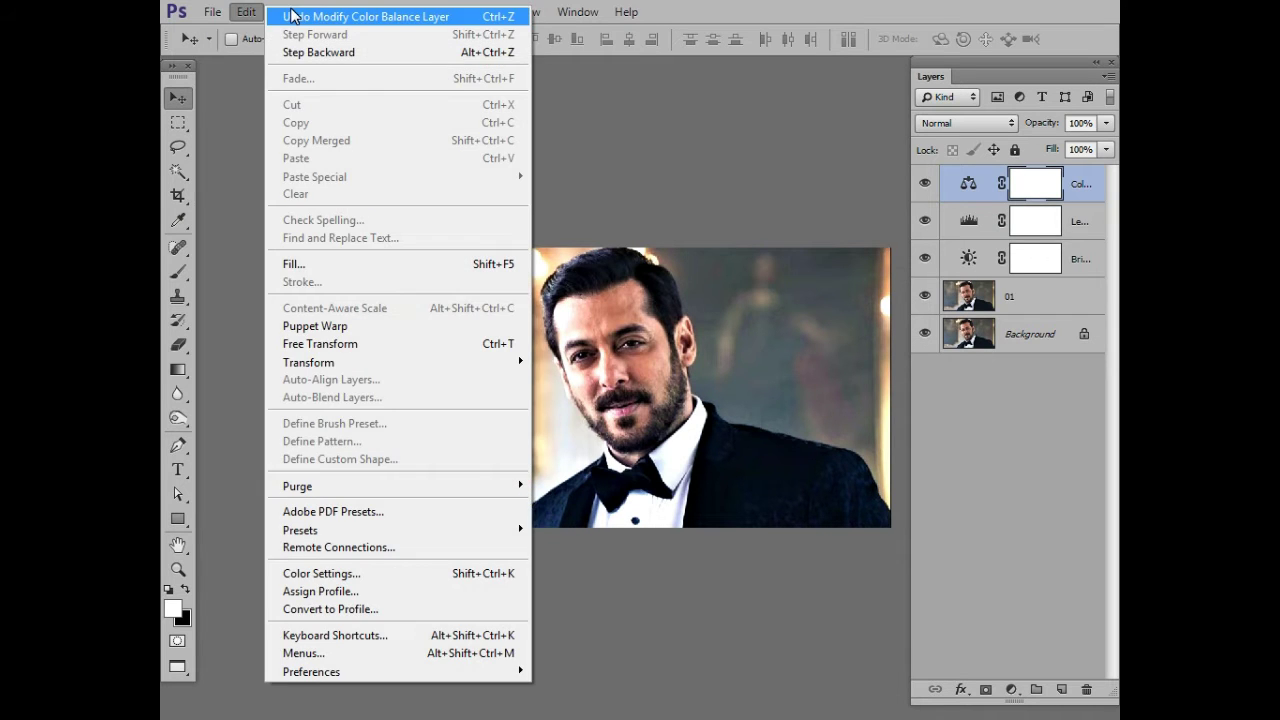
click(236, 98)
click(280, 12)
mouse_move(314, 60)
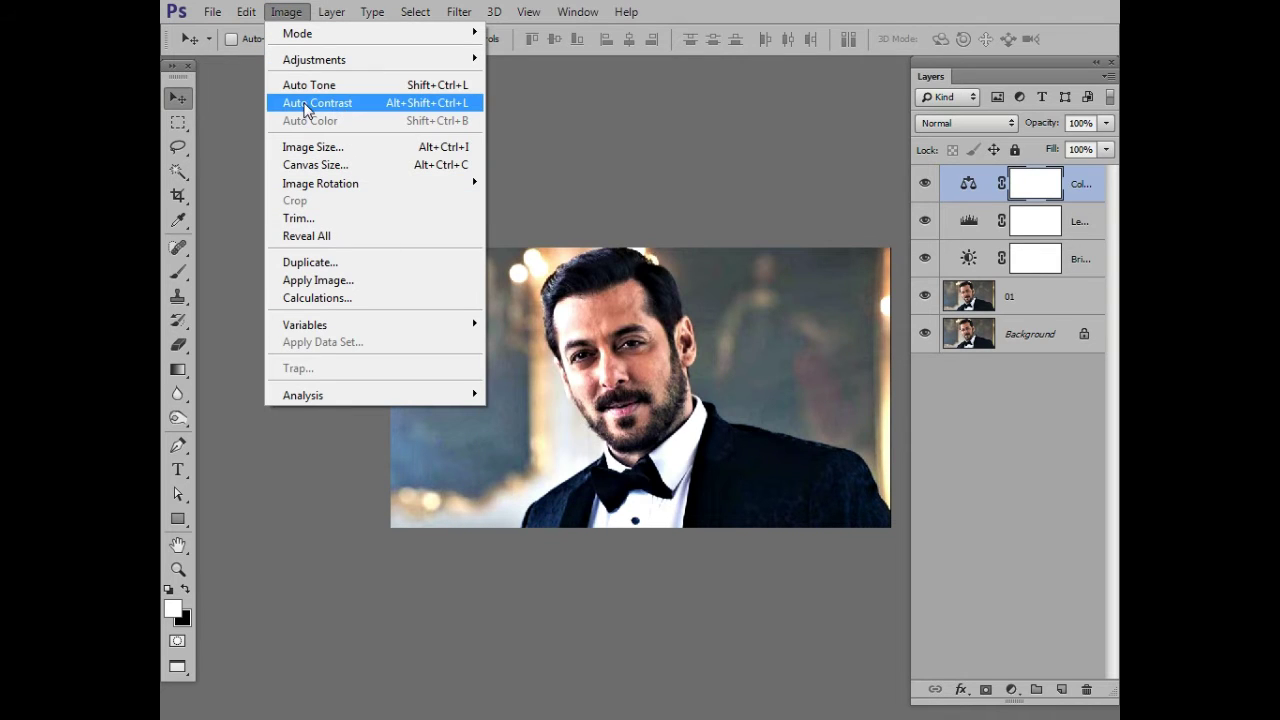
click(222, 100)
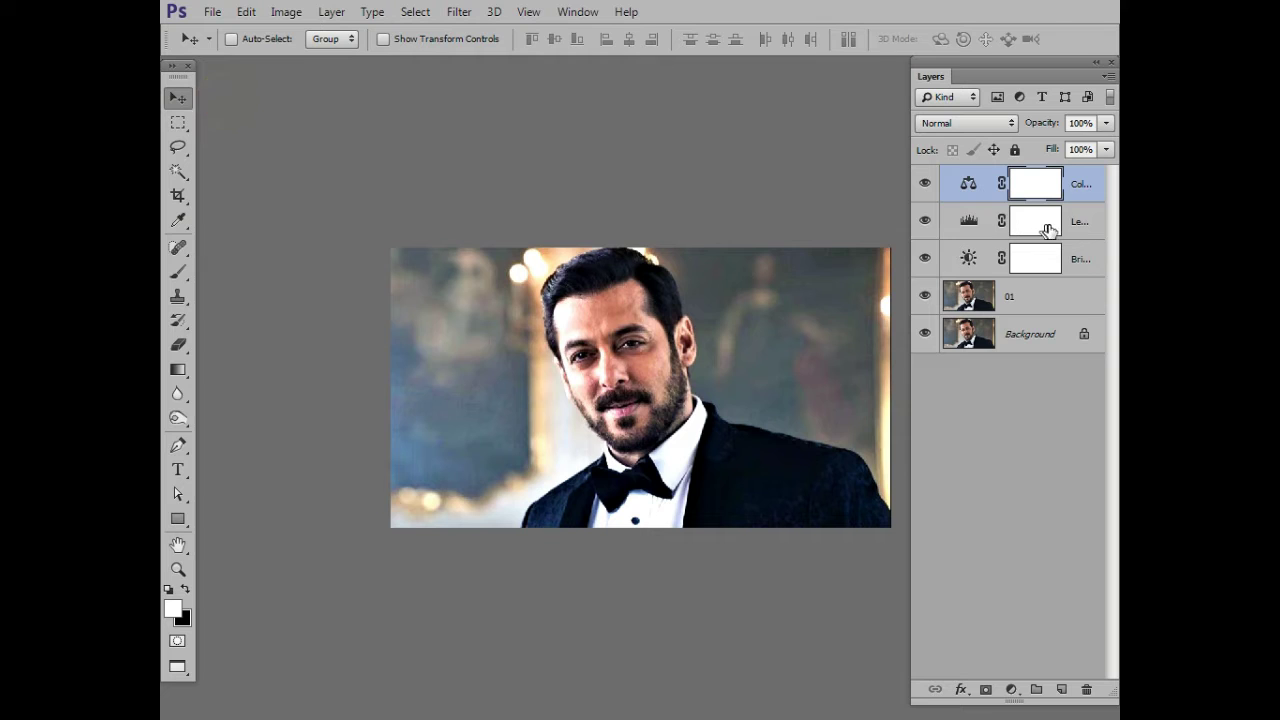
Group the Levels, Brightness/Contrast and Color Balance layers into Group 1, then select layer 01
shift+click(1087, 224)
shift+click(1080, 262)
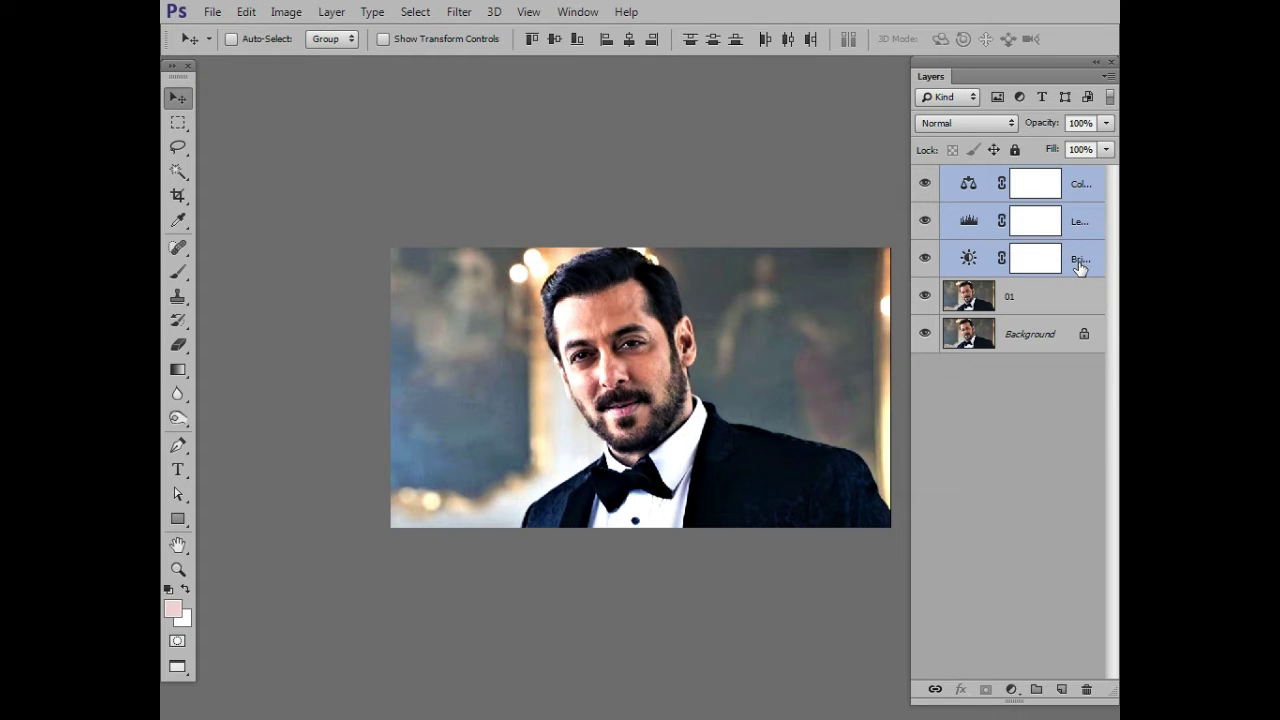
key(ctrl+g)
click(925, 176)
click(925, 176)
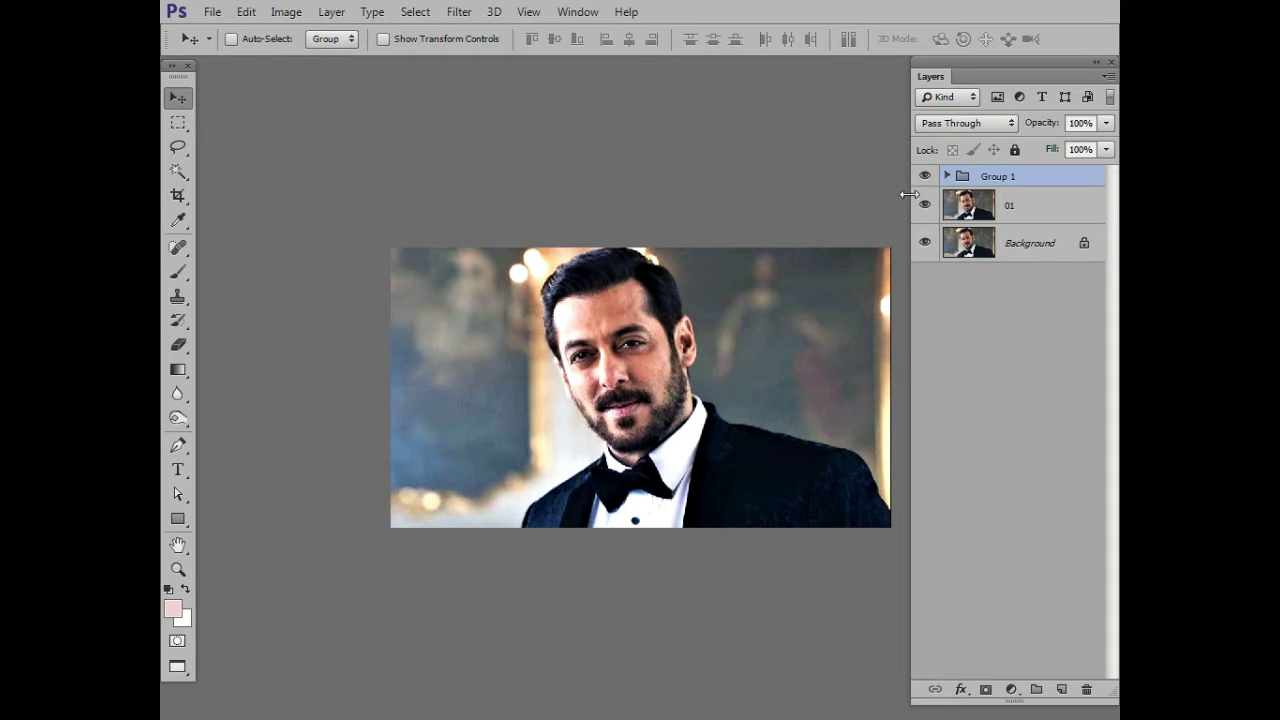
click(1010, 220)
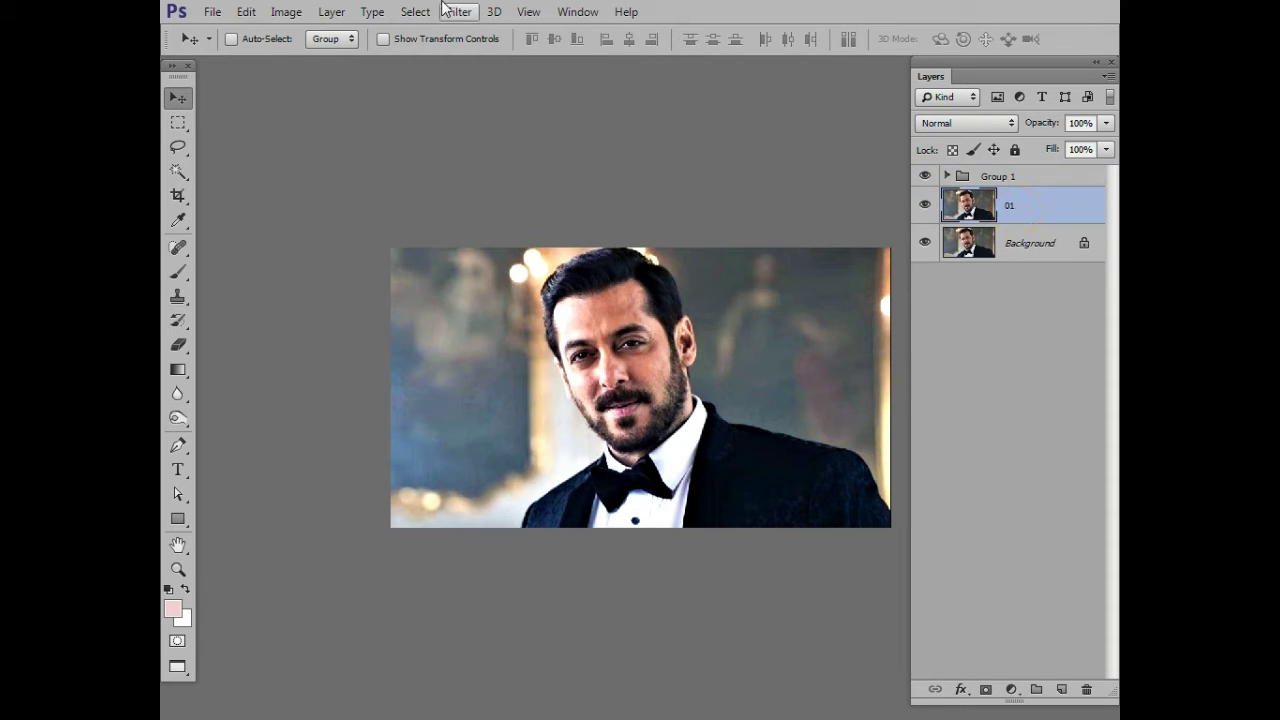
Apply the Imagenomic Portraiture filter to layer 01 using the Smoothing: High preset
click(459, 12)
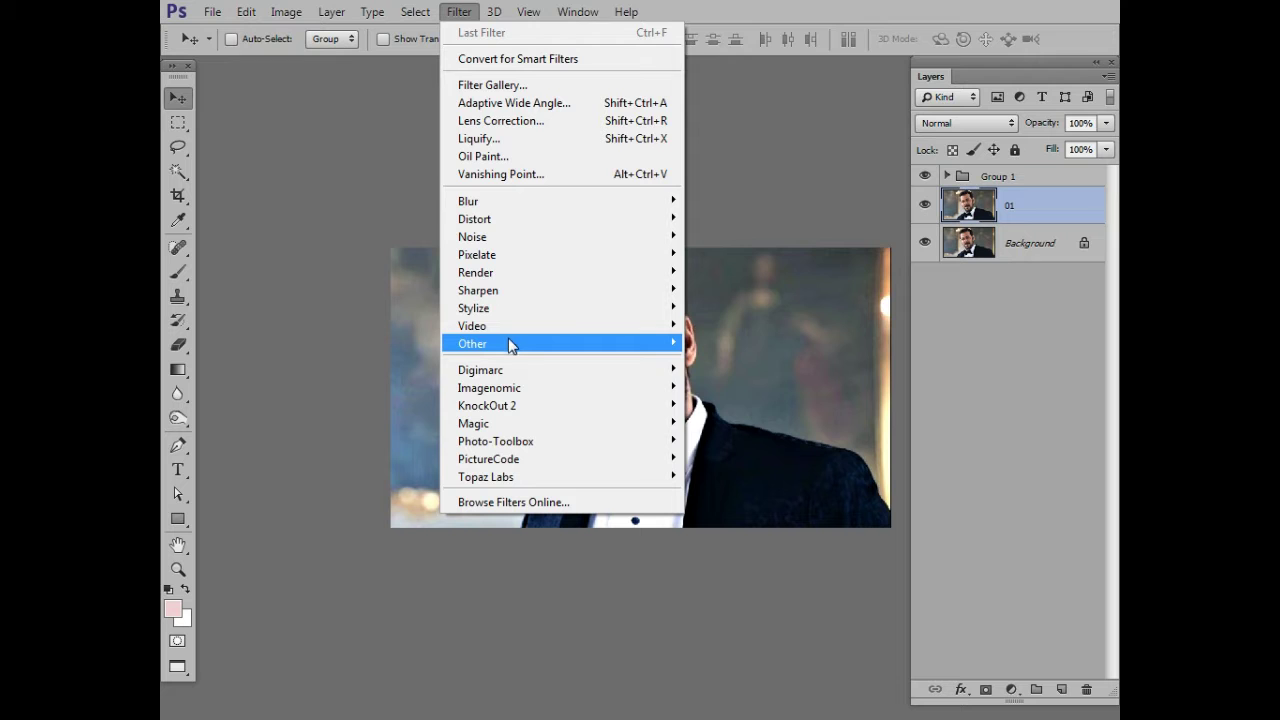
mouse_move(489, 388)
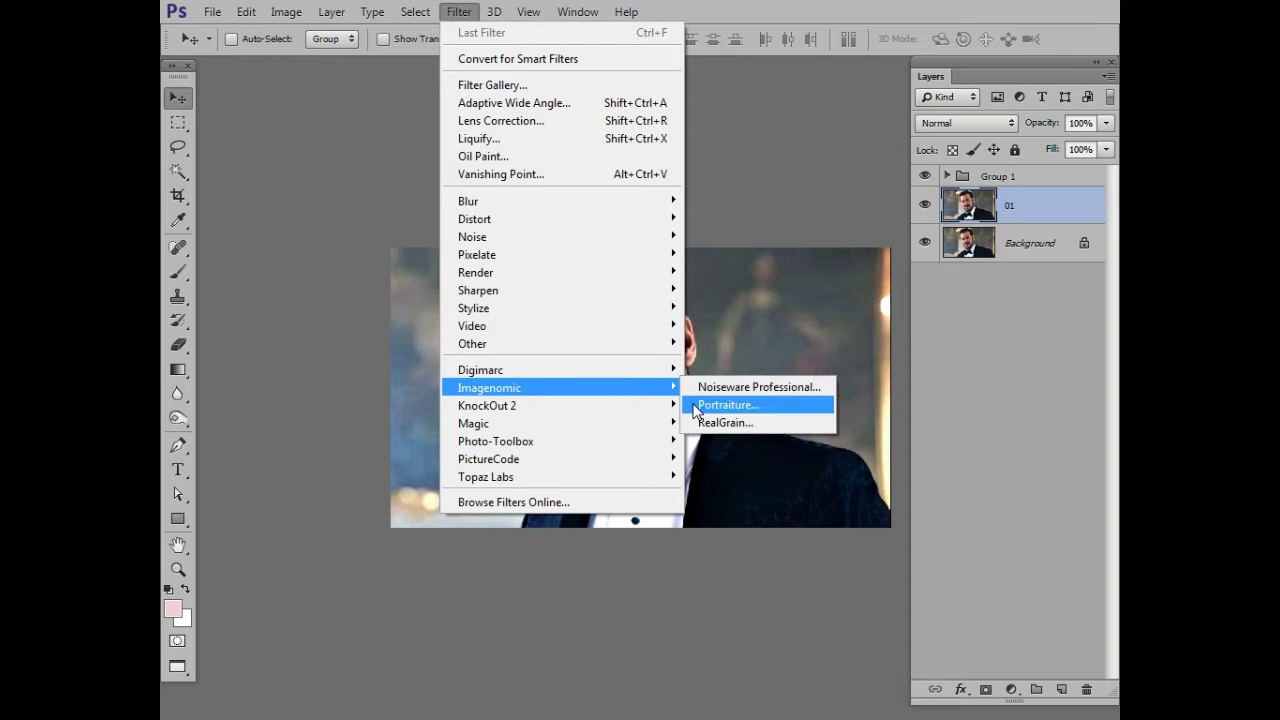
click(728, 405)
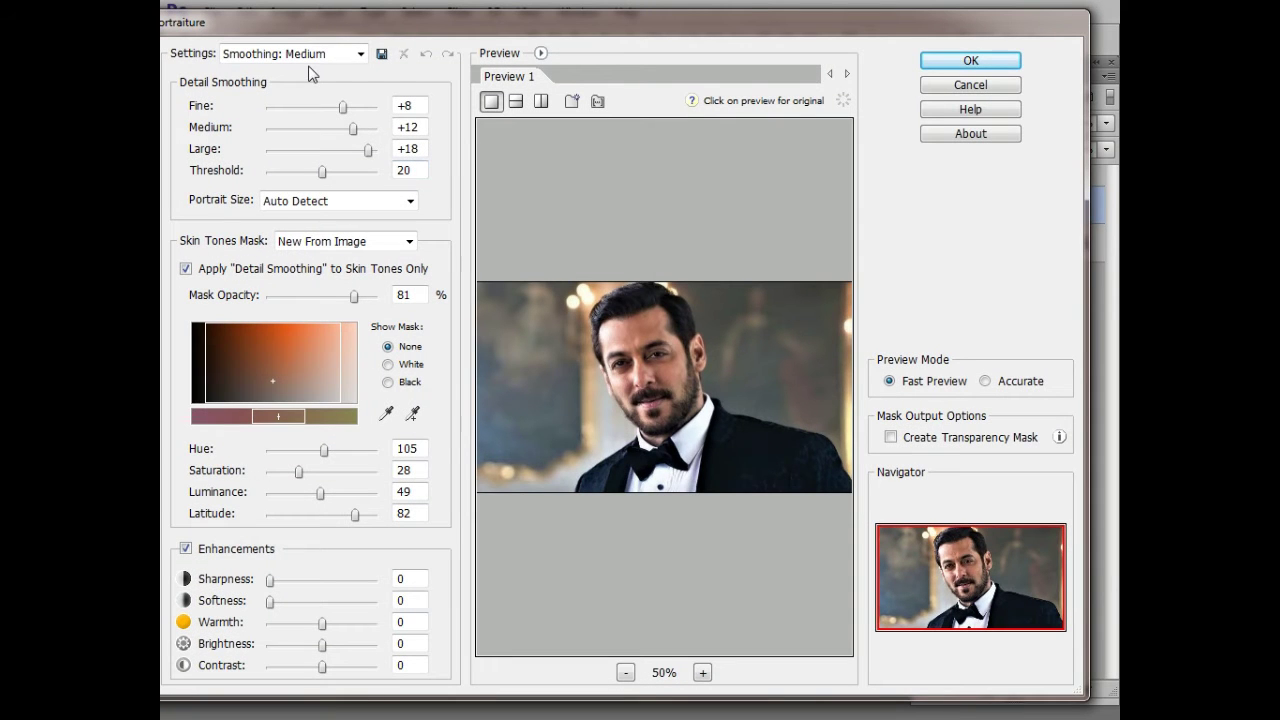
click(740, 491)
drag(728, 471, 814, 514)
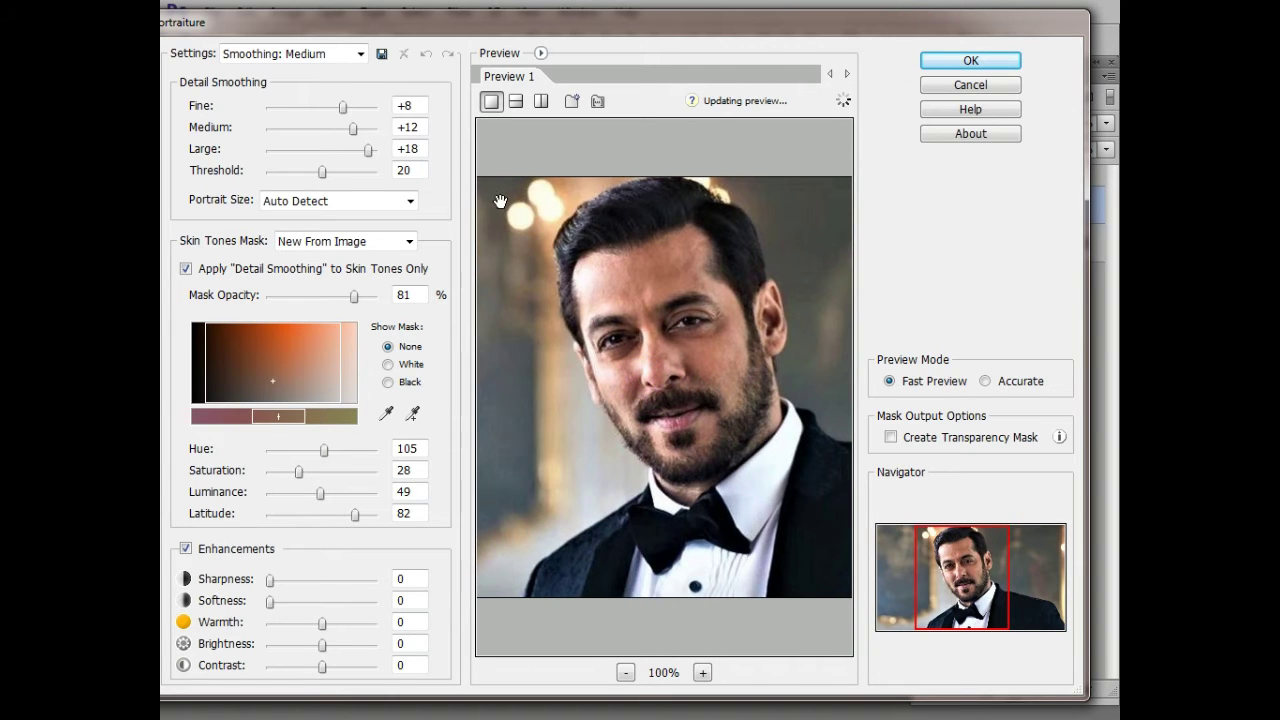
click(338, 56)
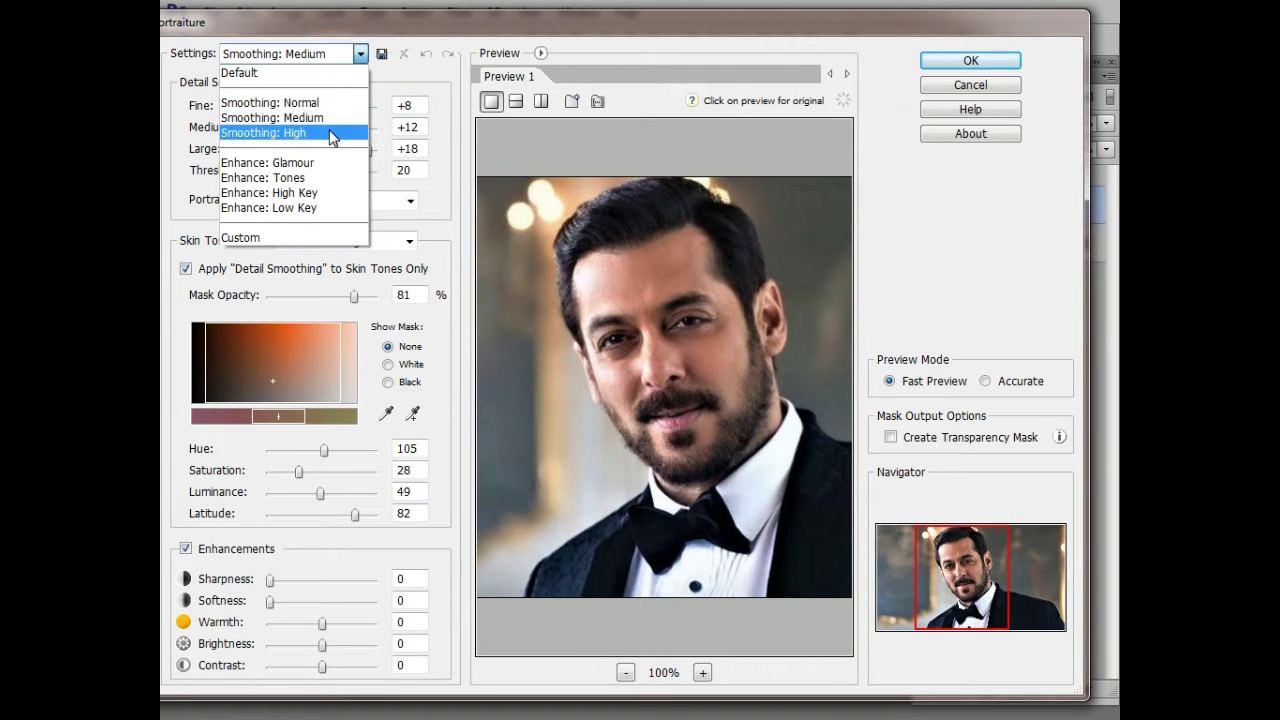
click(332, 133)
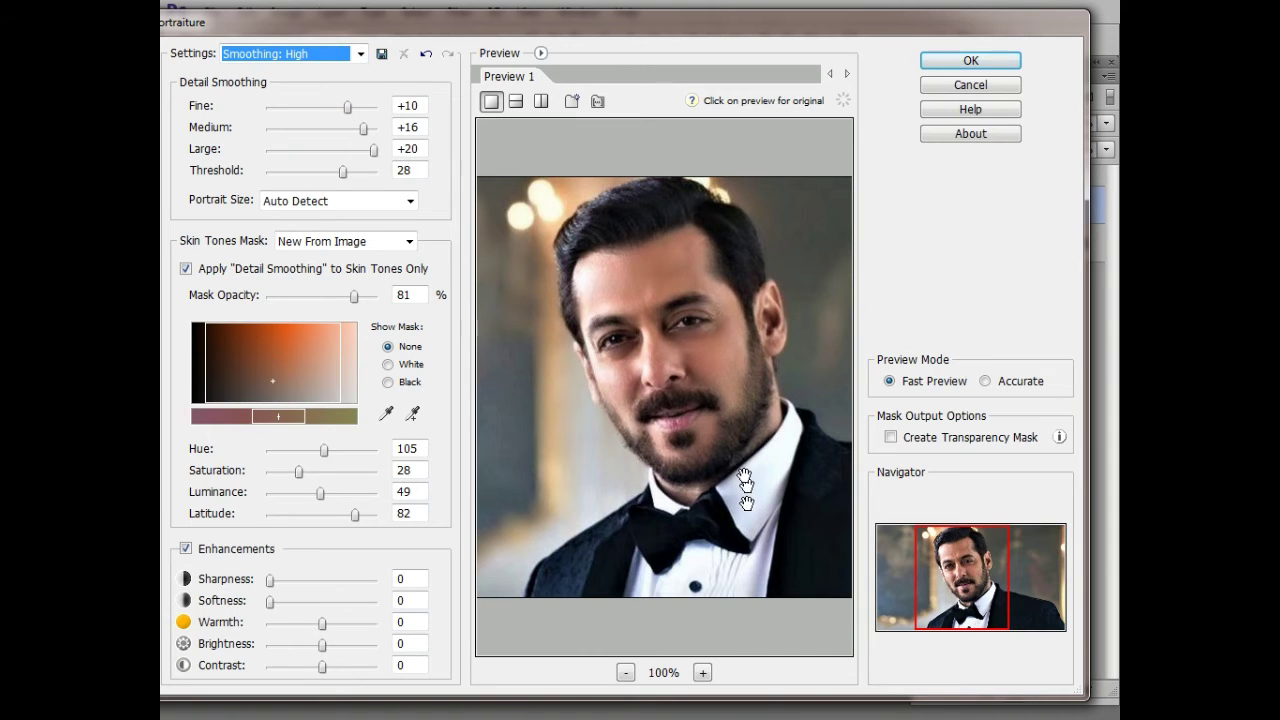
alt+click(697, 421)
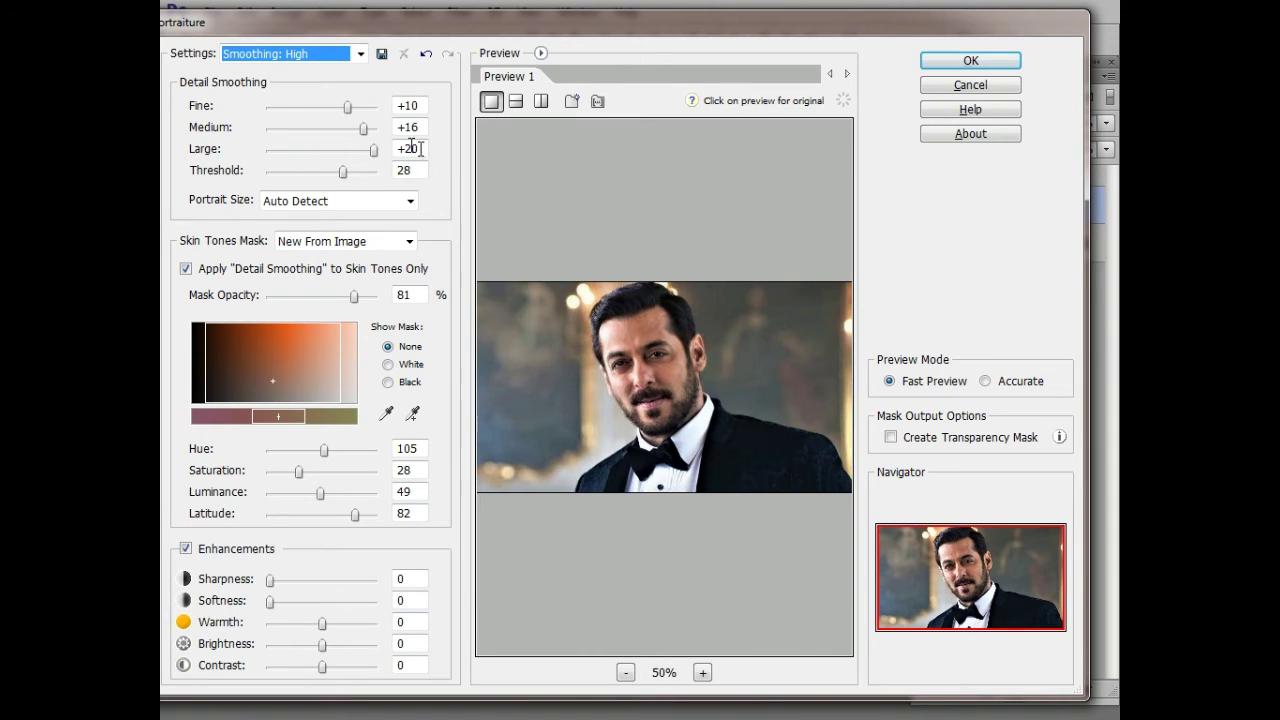
click(979, 62)
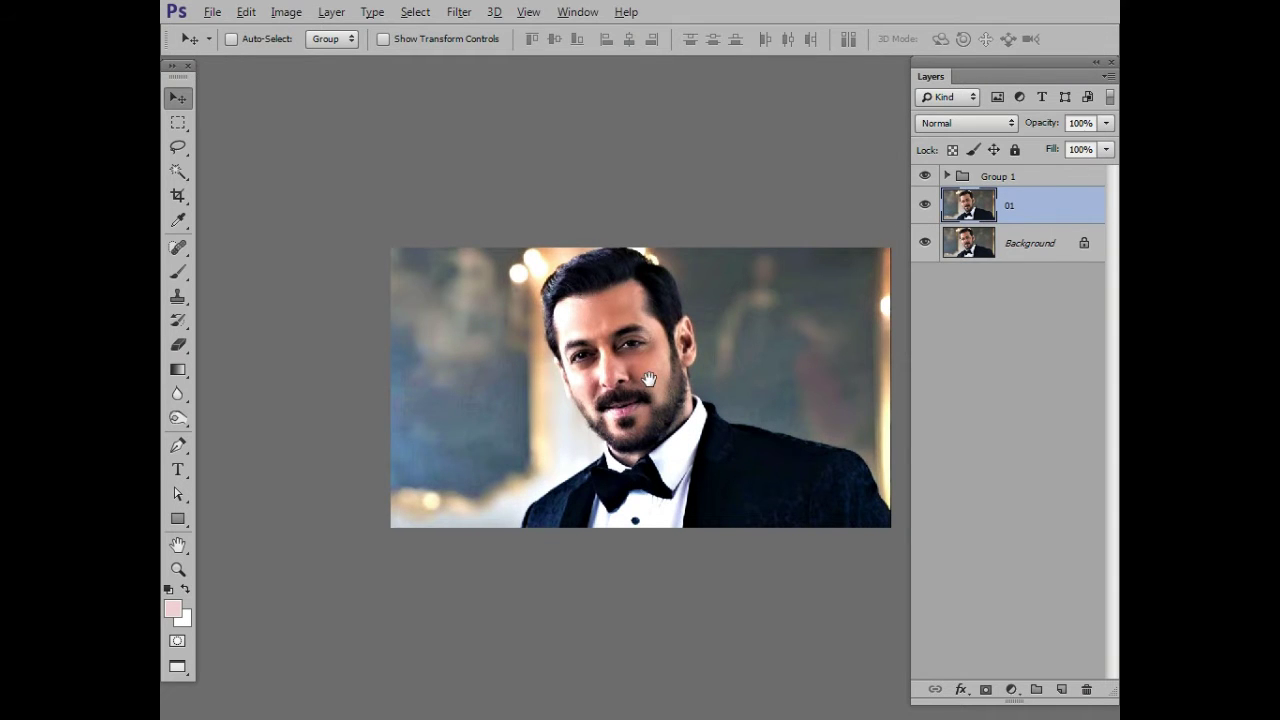
scroll(649, 379, down, 2)
scroll(652, 381, up, 2)
scroll(658, 385, up, 3)
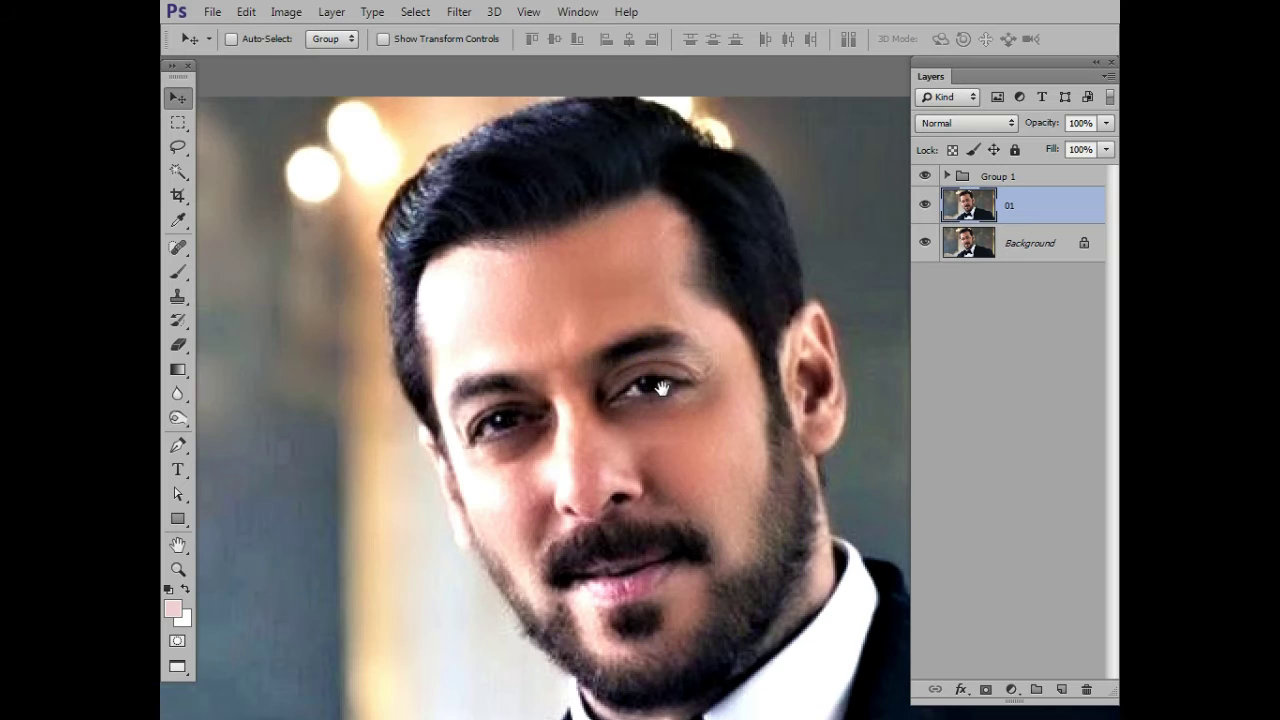
drag(662, 388, 609, 328)
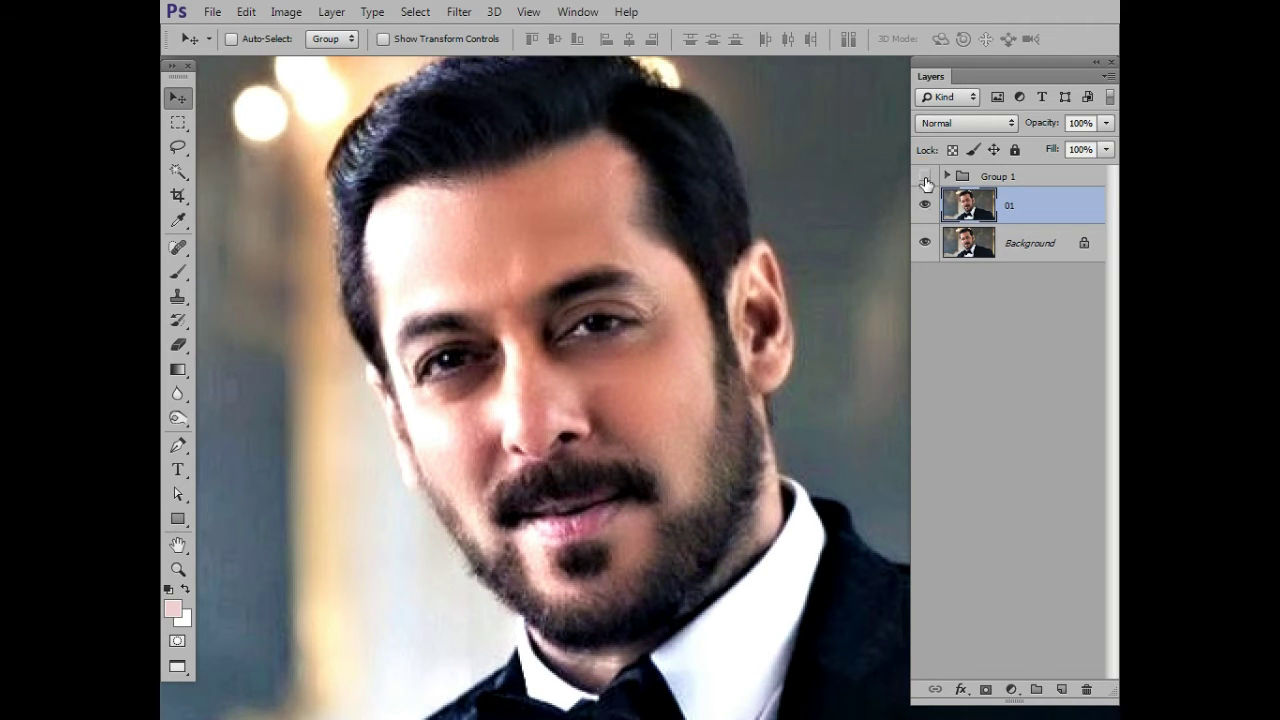
click(924, 205)
click(924, 242)
click(924, 242)
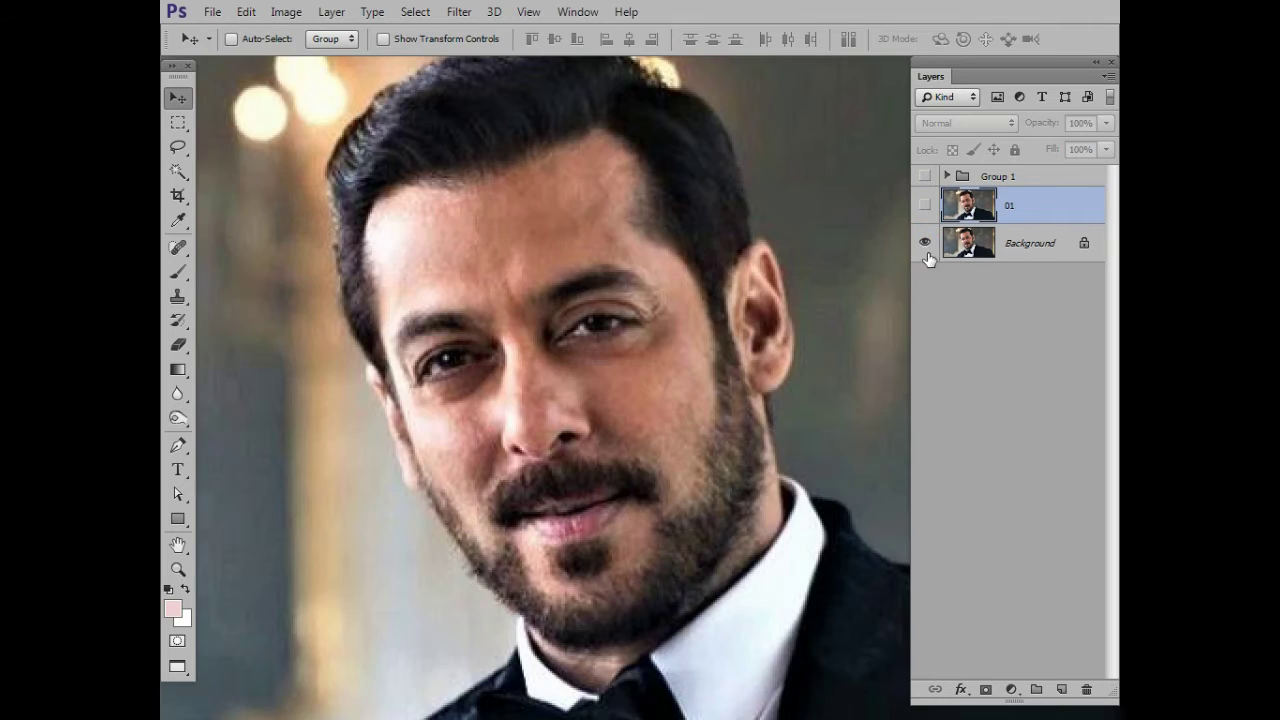
click(925, 176)
click(925, 205)
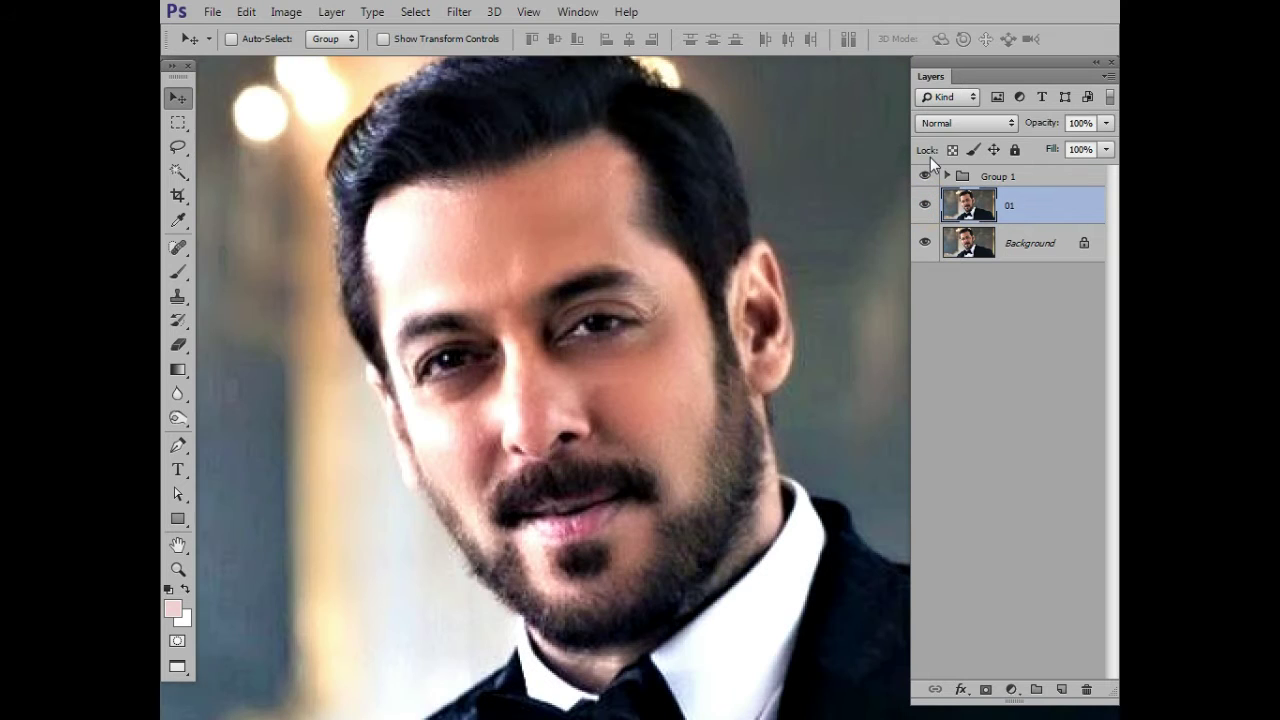
click(926, 243)
click(925, 205)
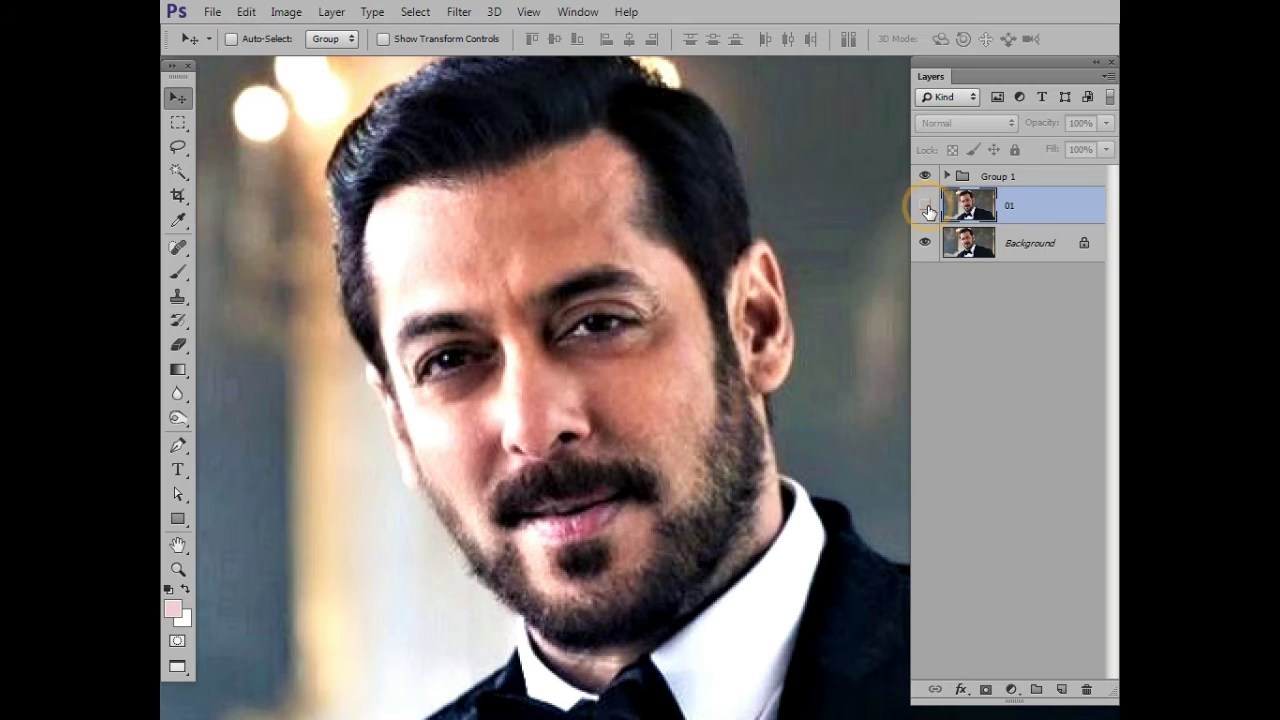
key(ctrl+minus)
key(ctrl+minus)
key(ctrl+minus)
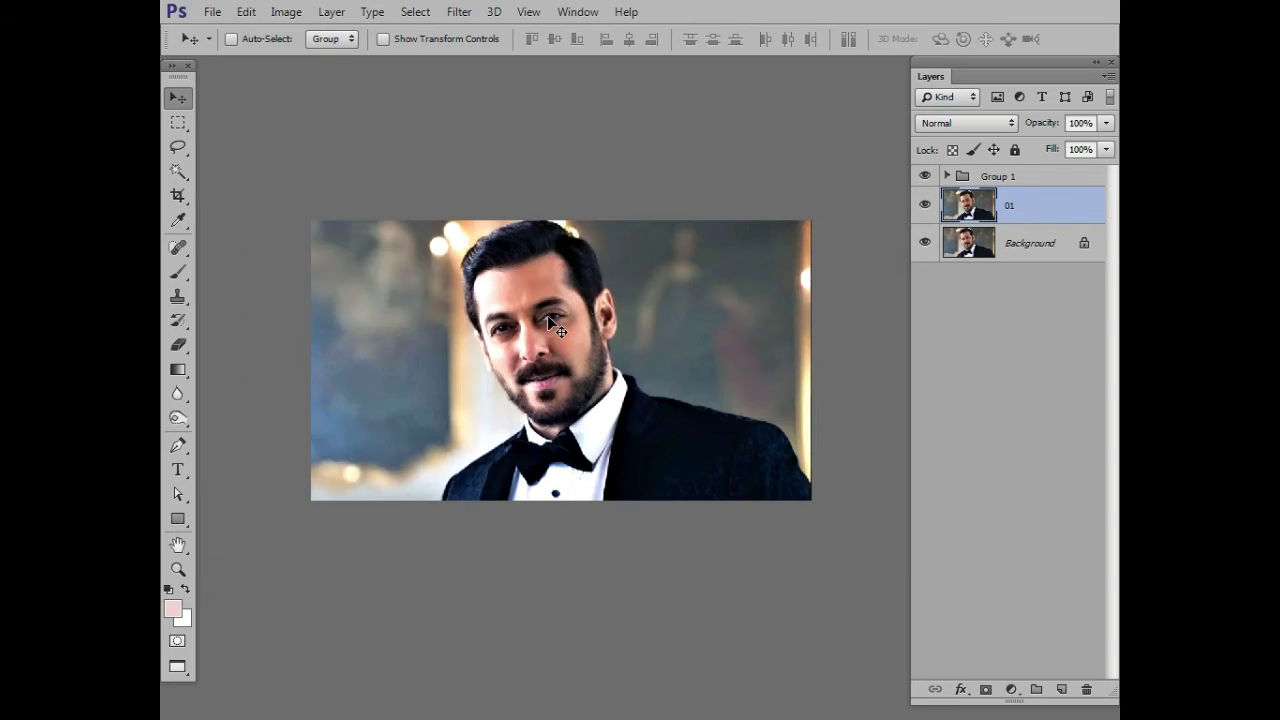
click(459, 11)
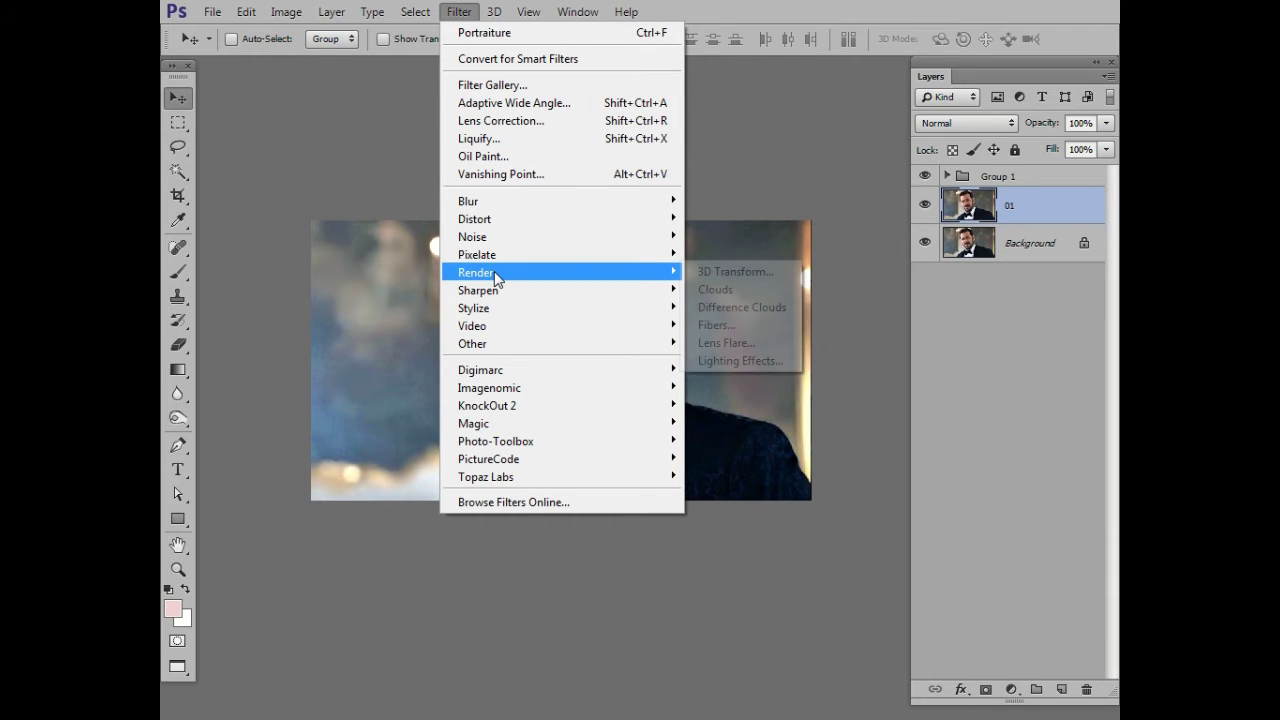
mouse_move(473, 237)
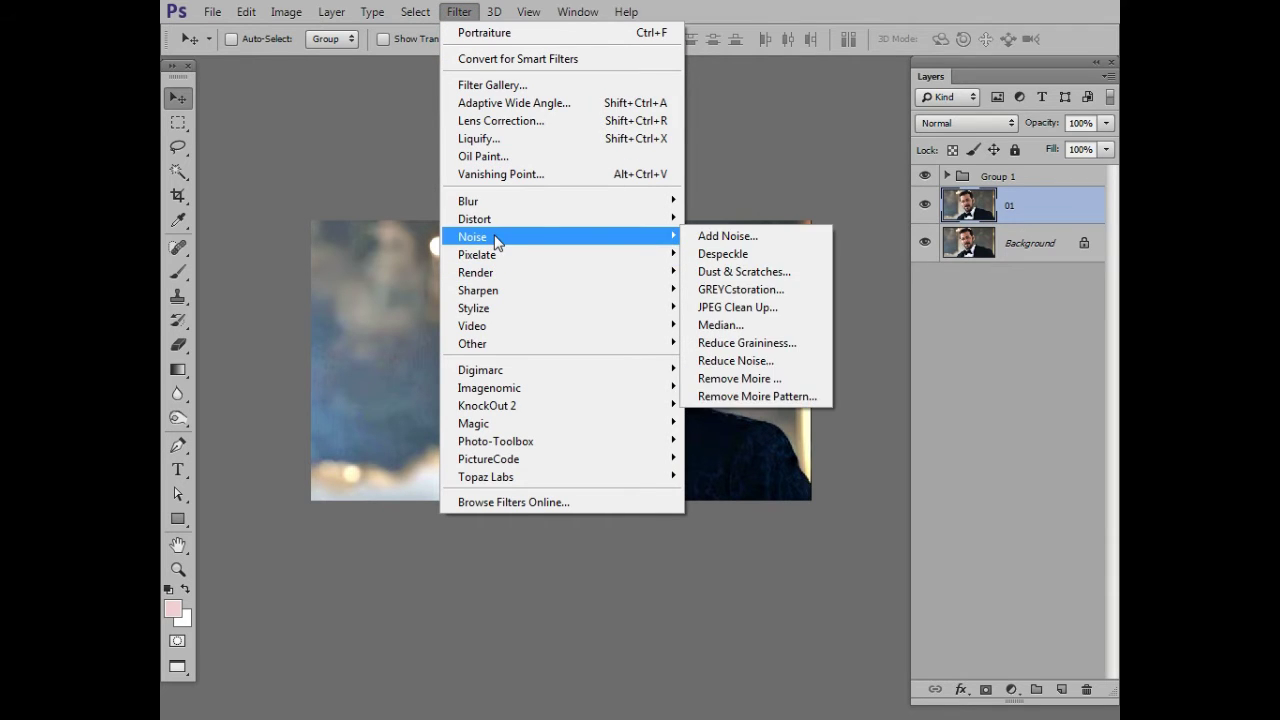
Apply JPEG Clean Up at Smoothness 10 to layer 01 and zoom in on the photo
click(724, 310)
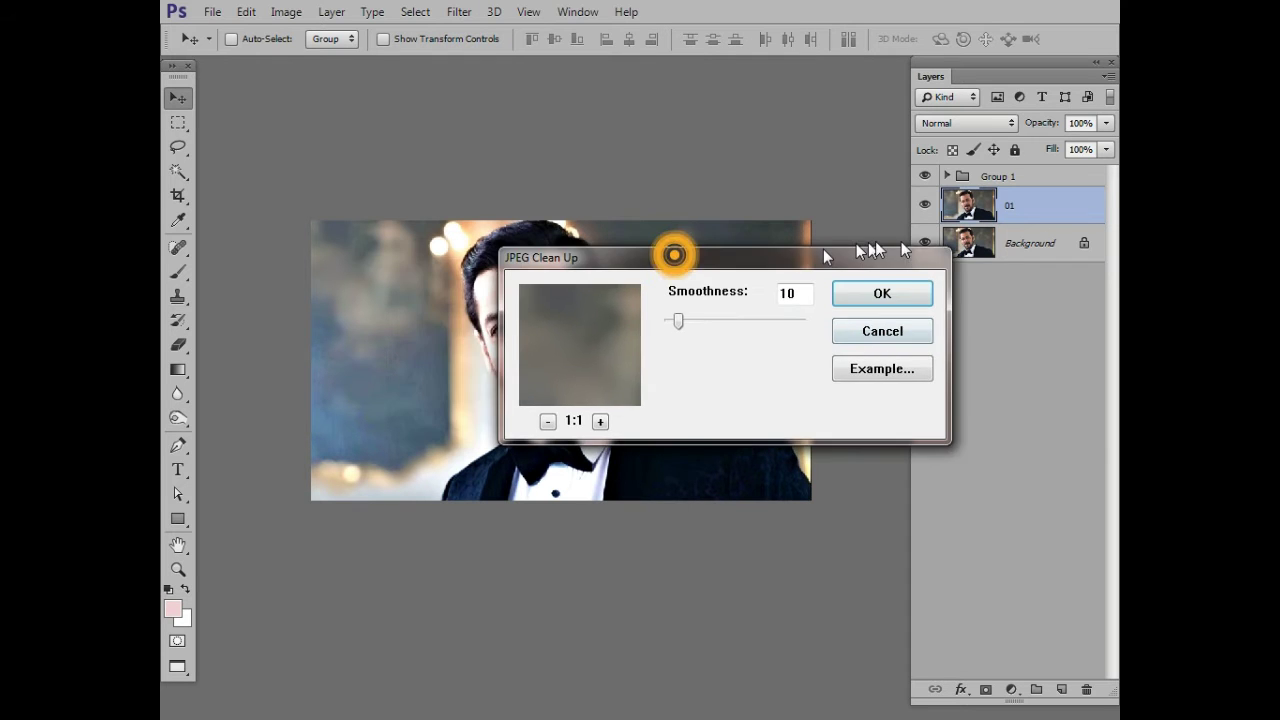
drag(676, 262, 949, 253)
key(Return)
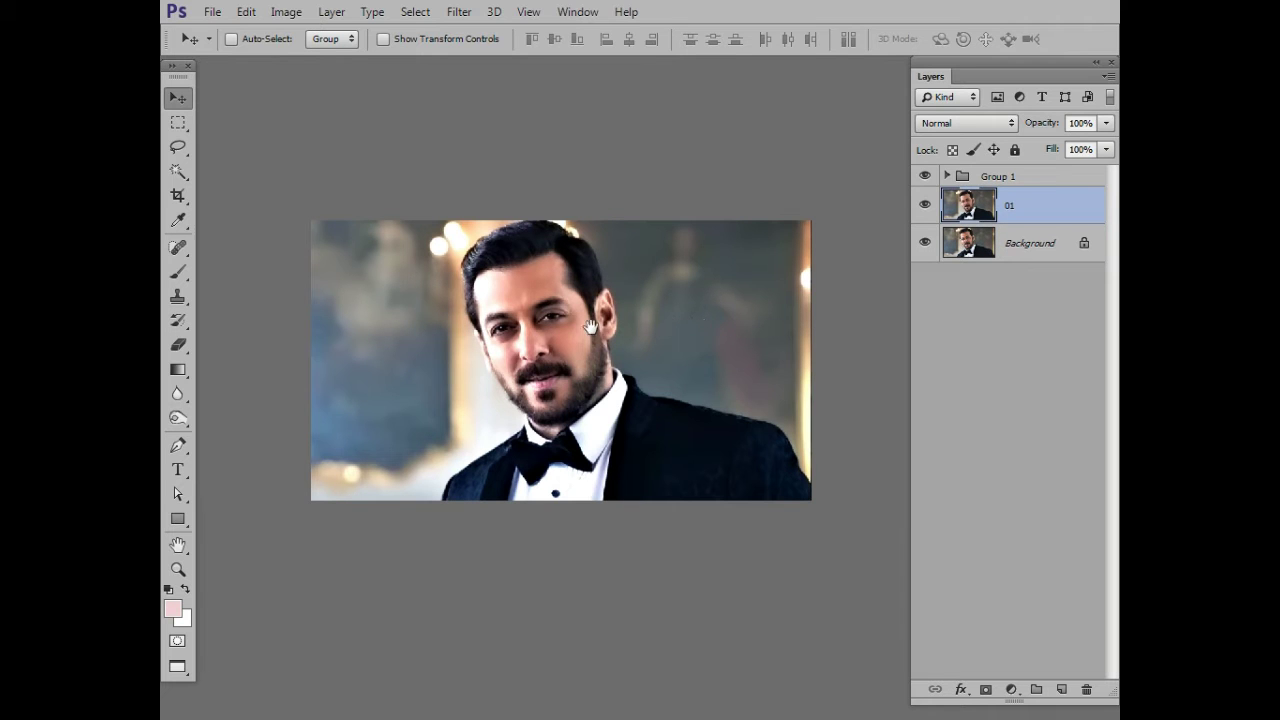
mouse_move(592, 327)
mouse_down()
mouse_move(571, 314)
mouse_move(538, 340)
mouse_move(482, 342)
mouse_up()
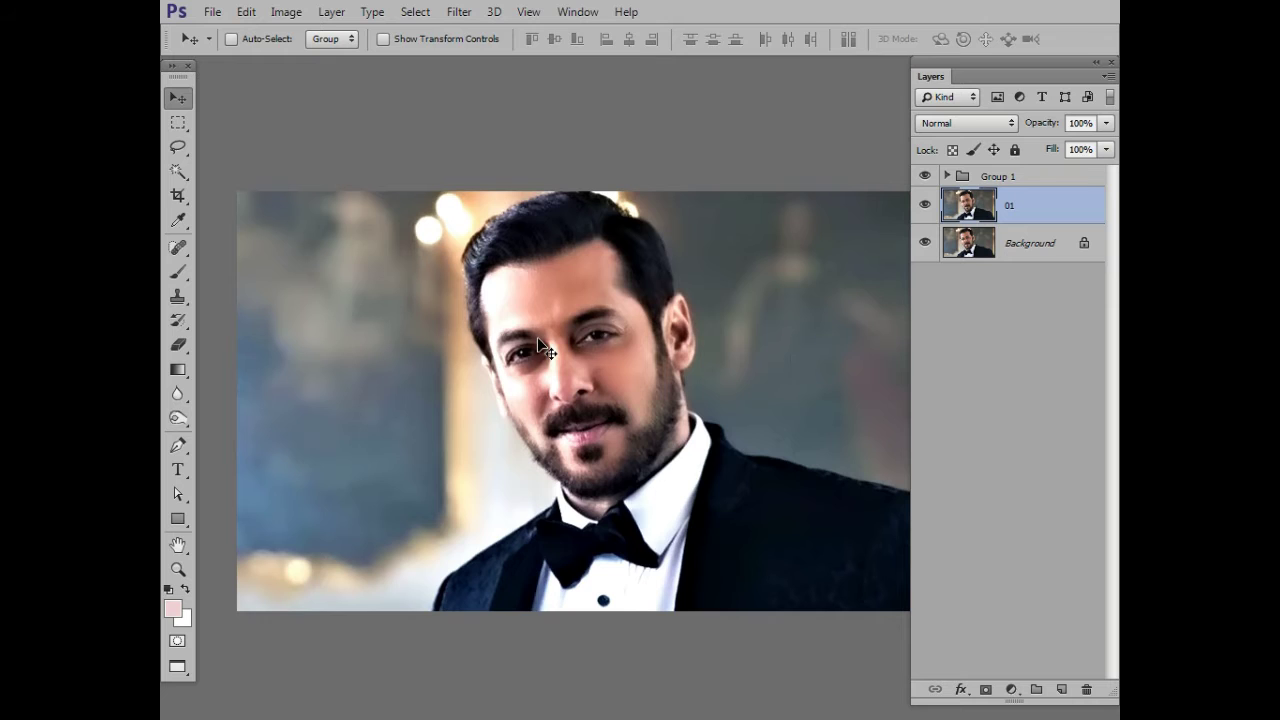
Apply GREYCstoration noise removal at Strength 111 to layer 01, then compare against the original
click(472, 14)
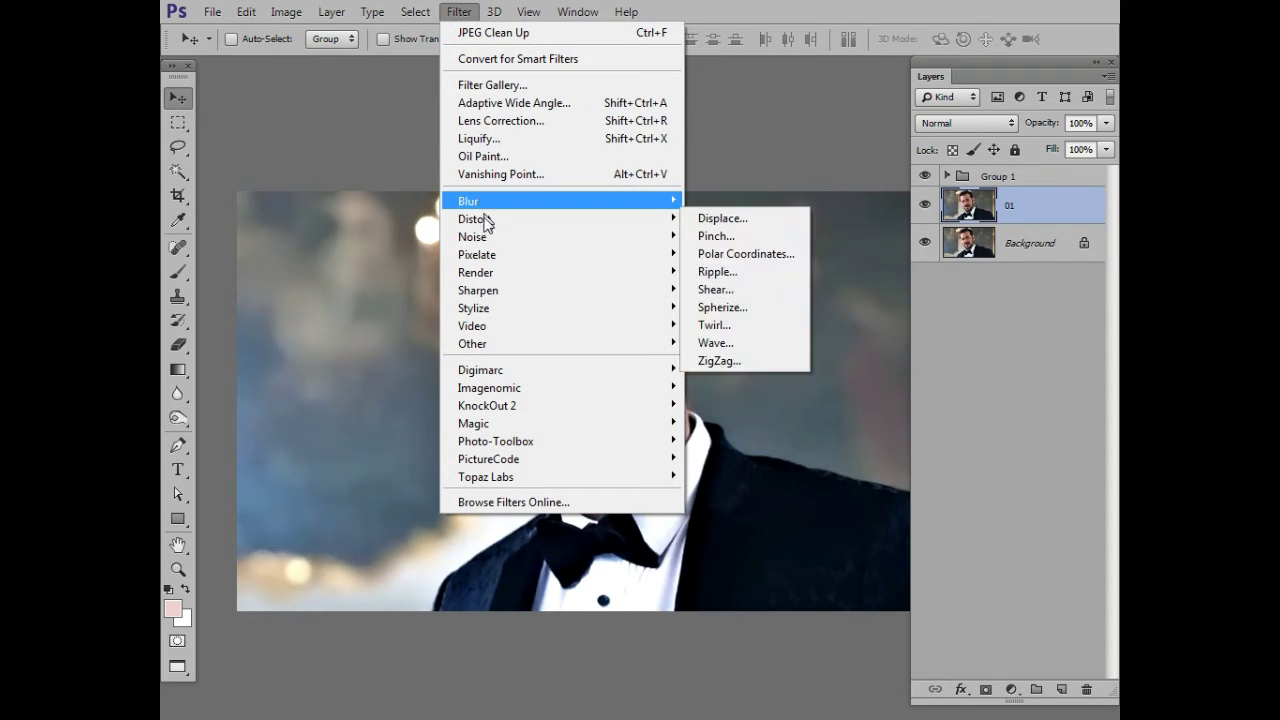
mouse_move(472, 237)
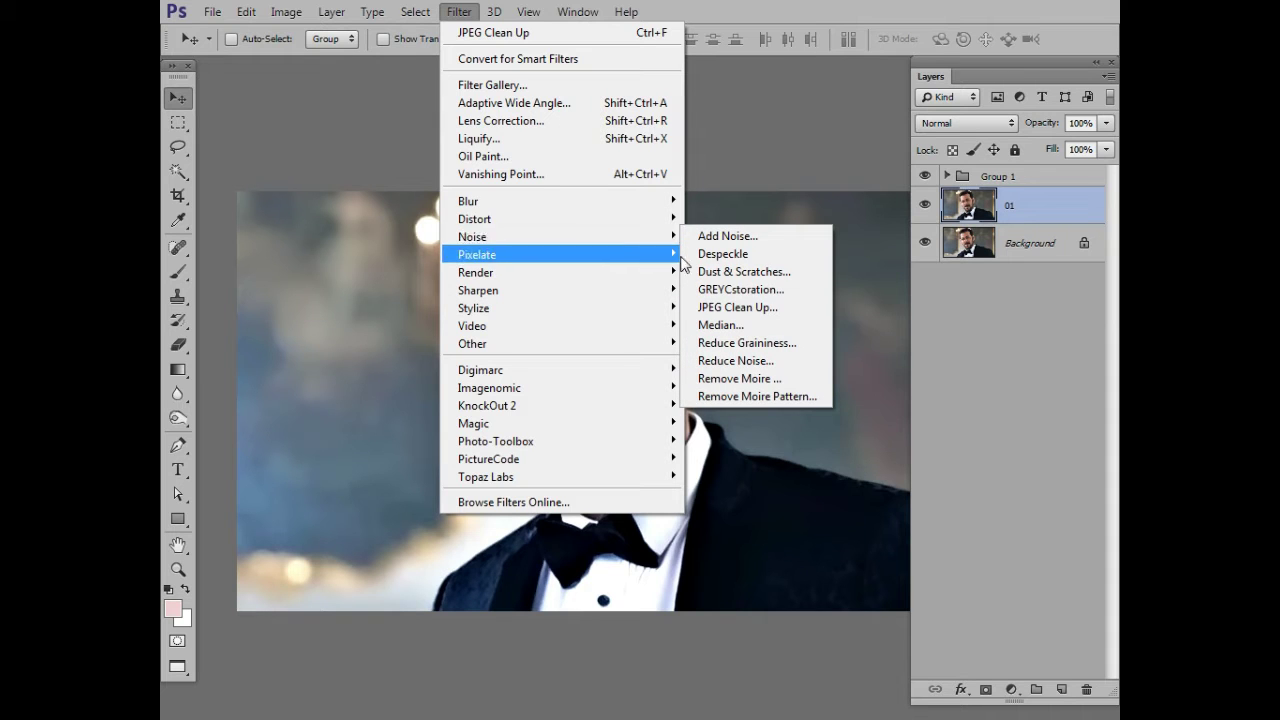
click(713, 290)
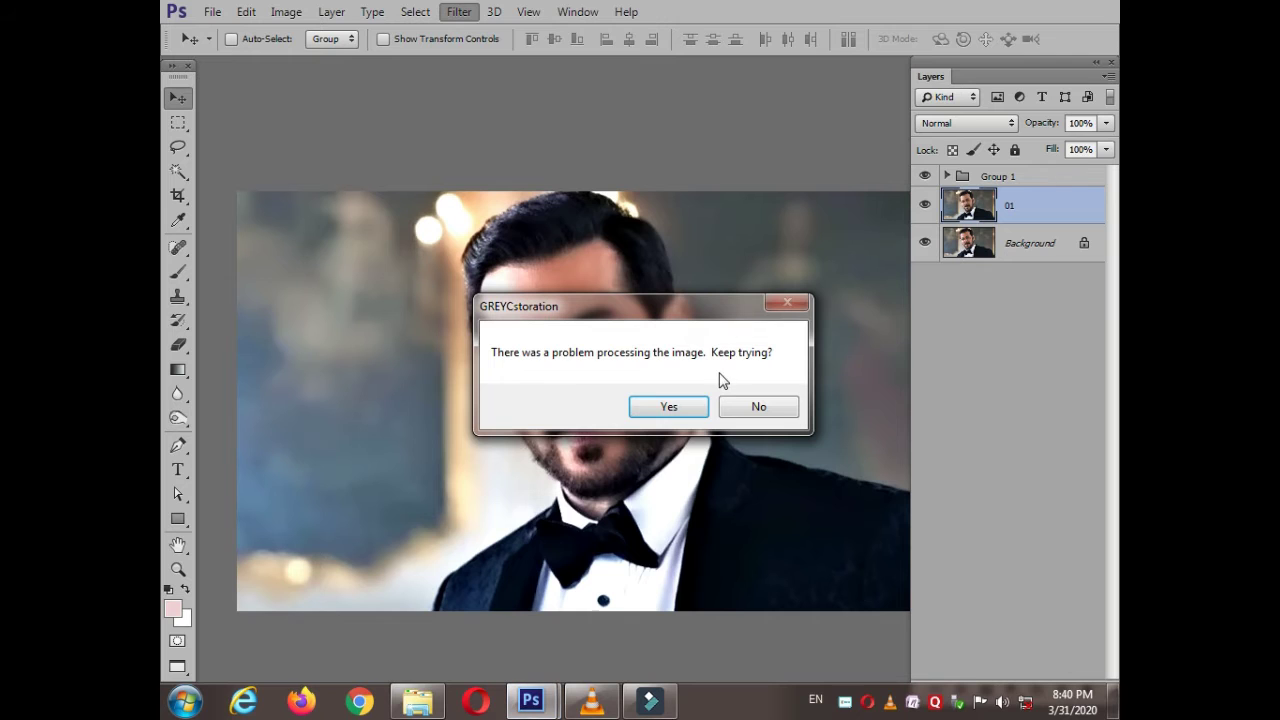
click(670, 407)
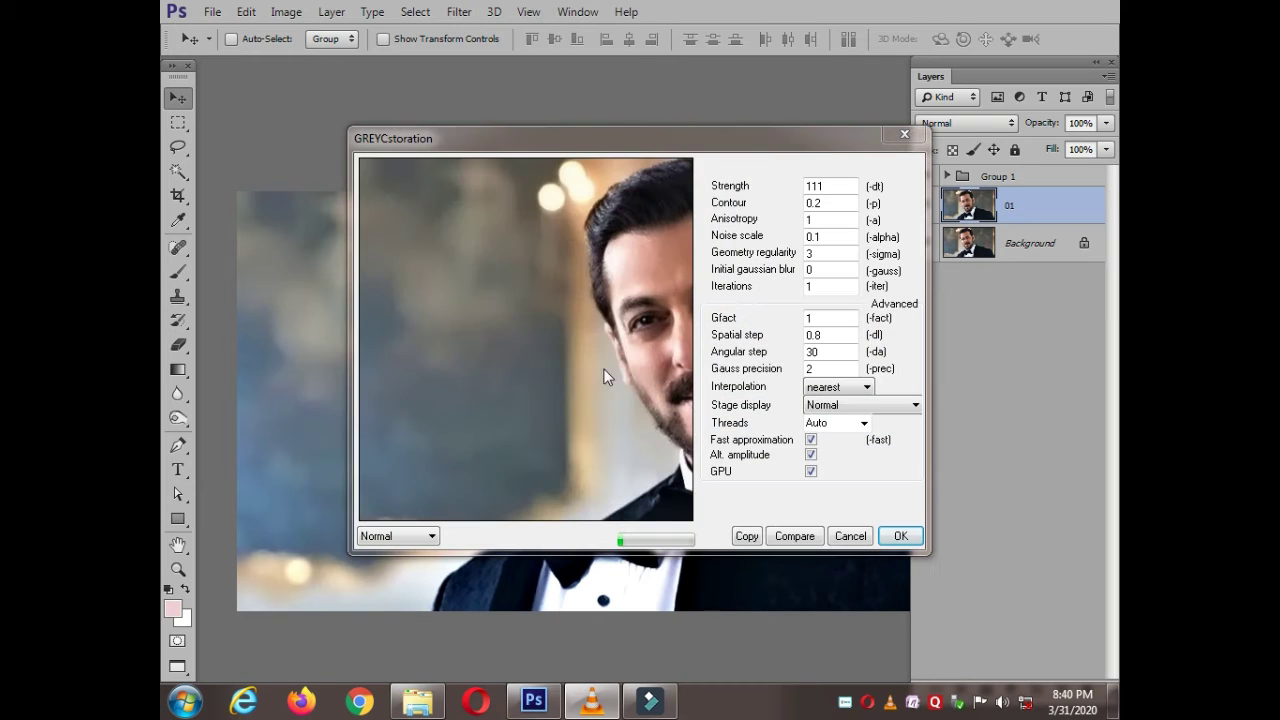
drag(629, 329, 500, 363)
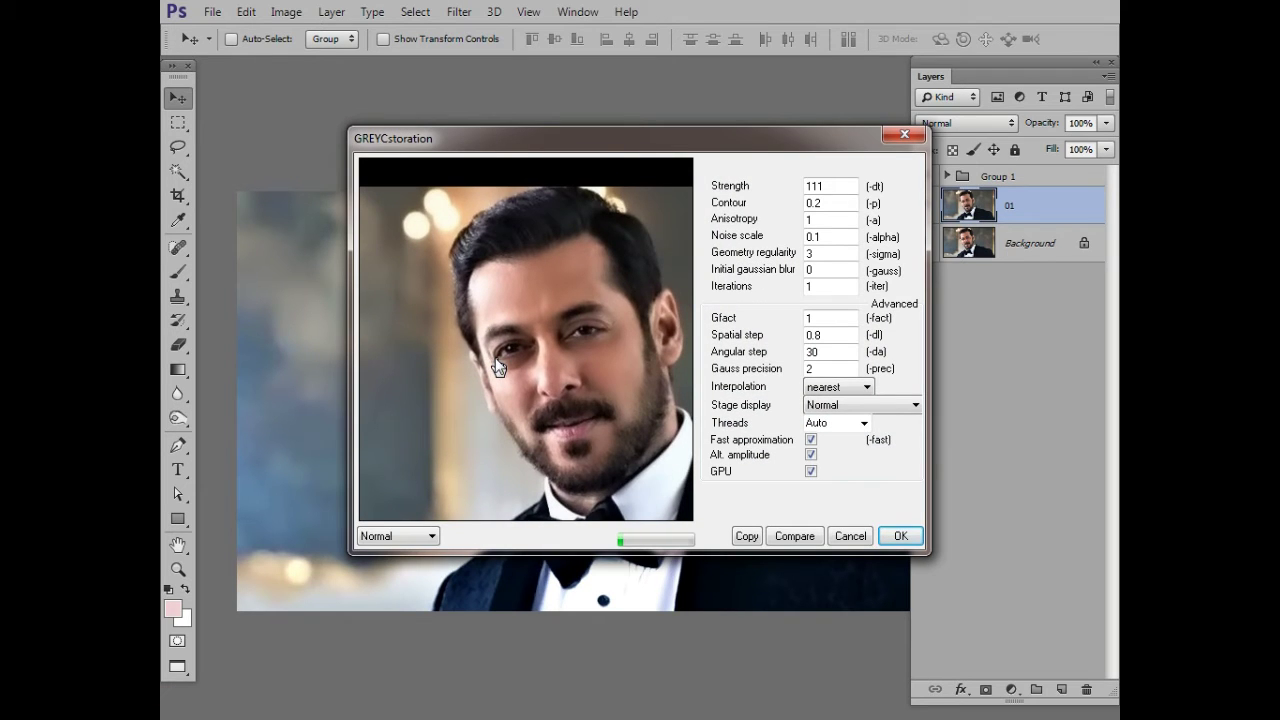
click(895, 536)
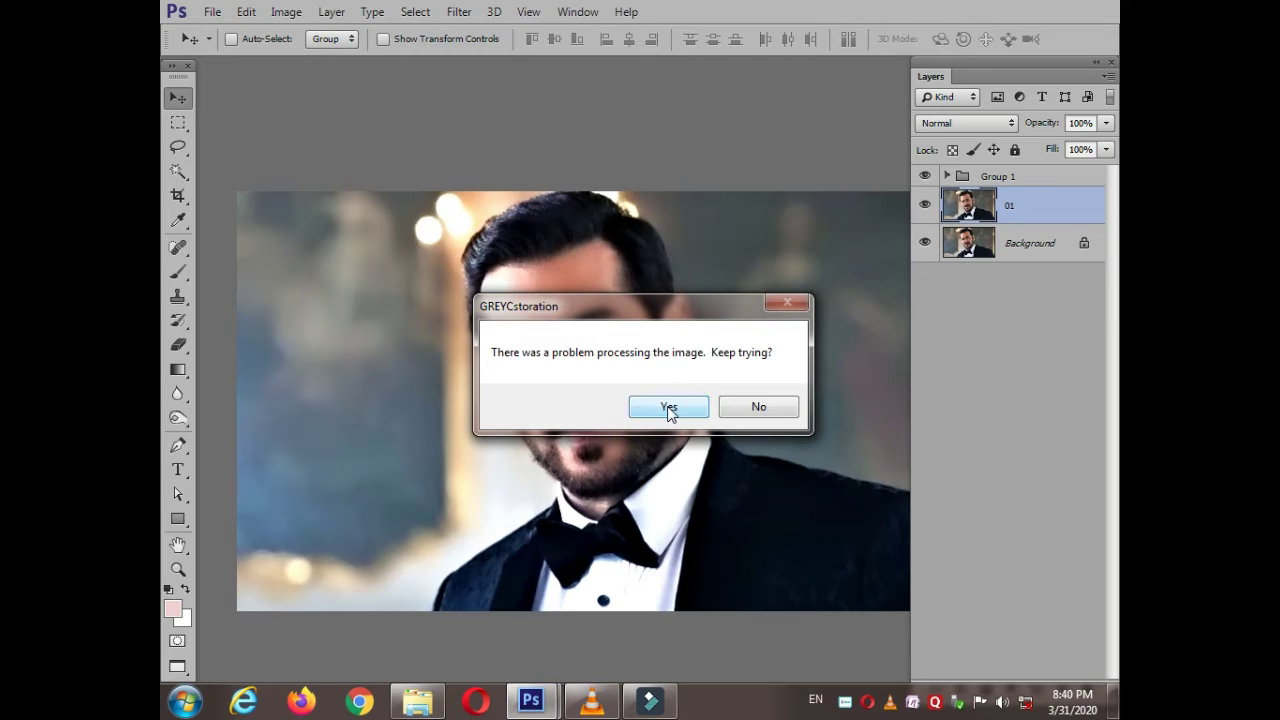
click(667, 406)
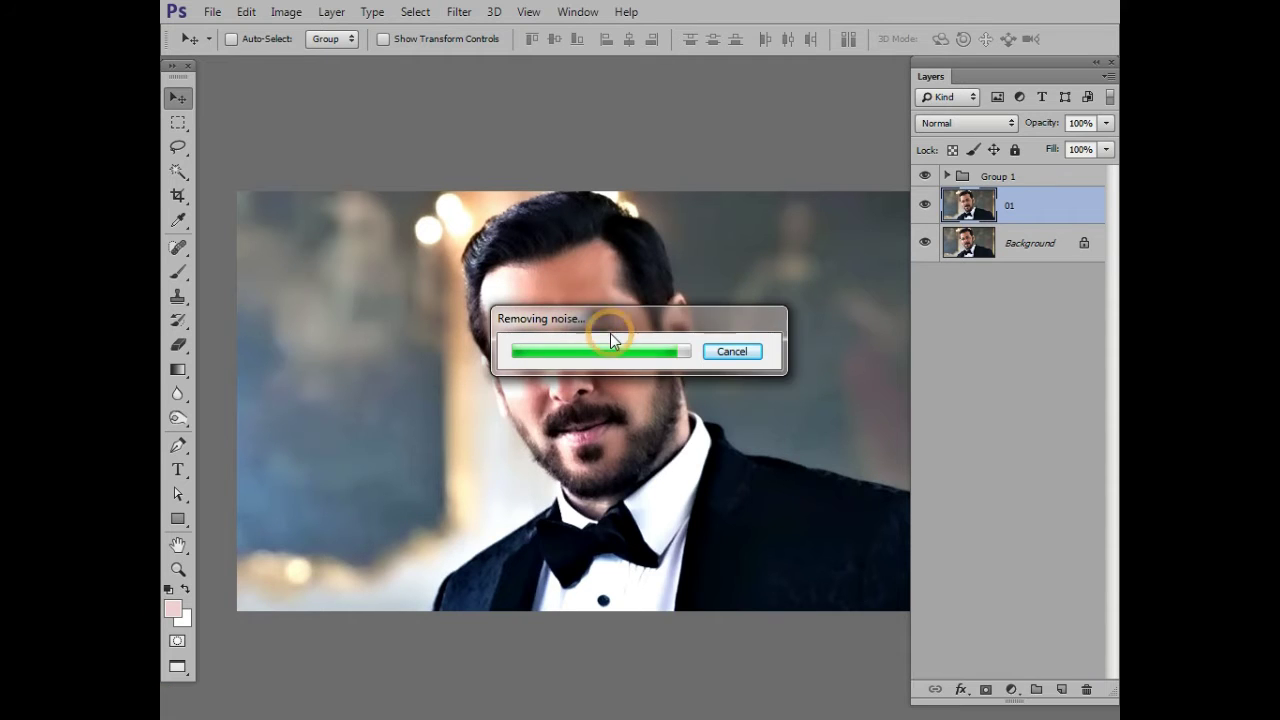
click(924, 204)
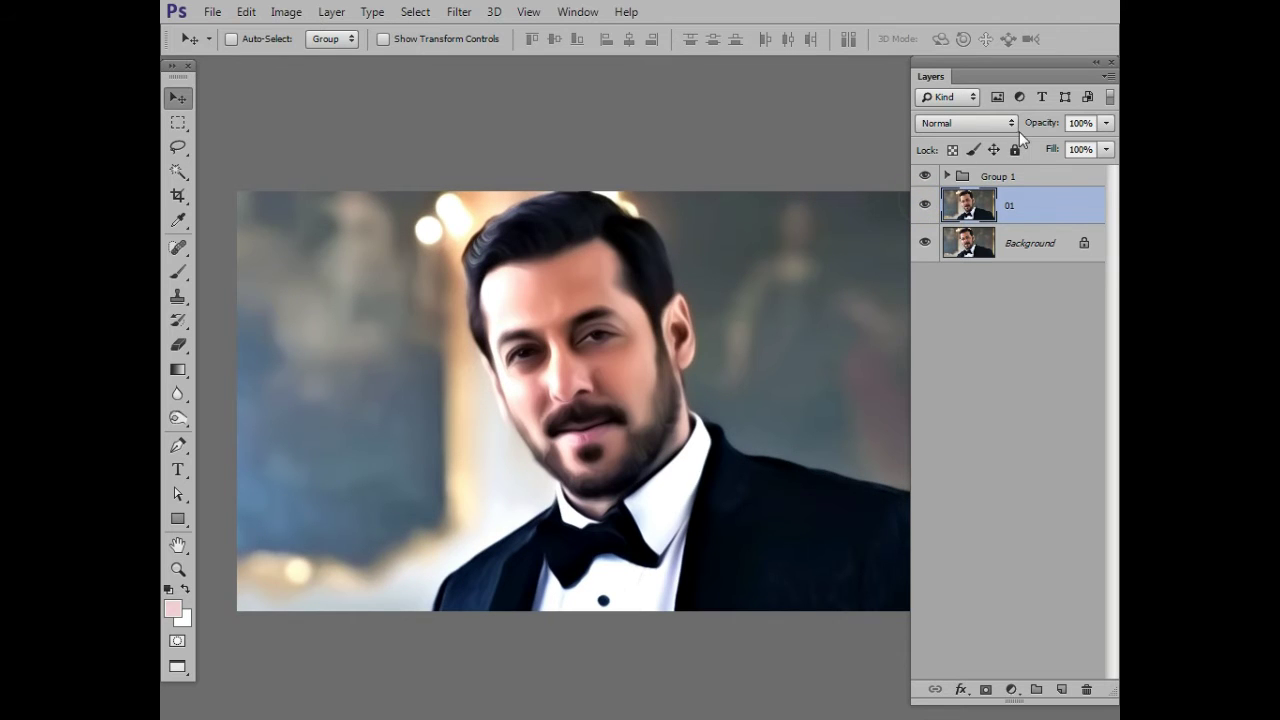
Lower layer 01's opacity to 37% and toggle its visibility to compare against the original
drag(1038, 131, 1007, 131)
drag(994, 133, 980, 131)
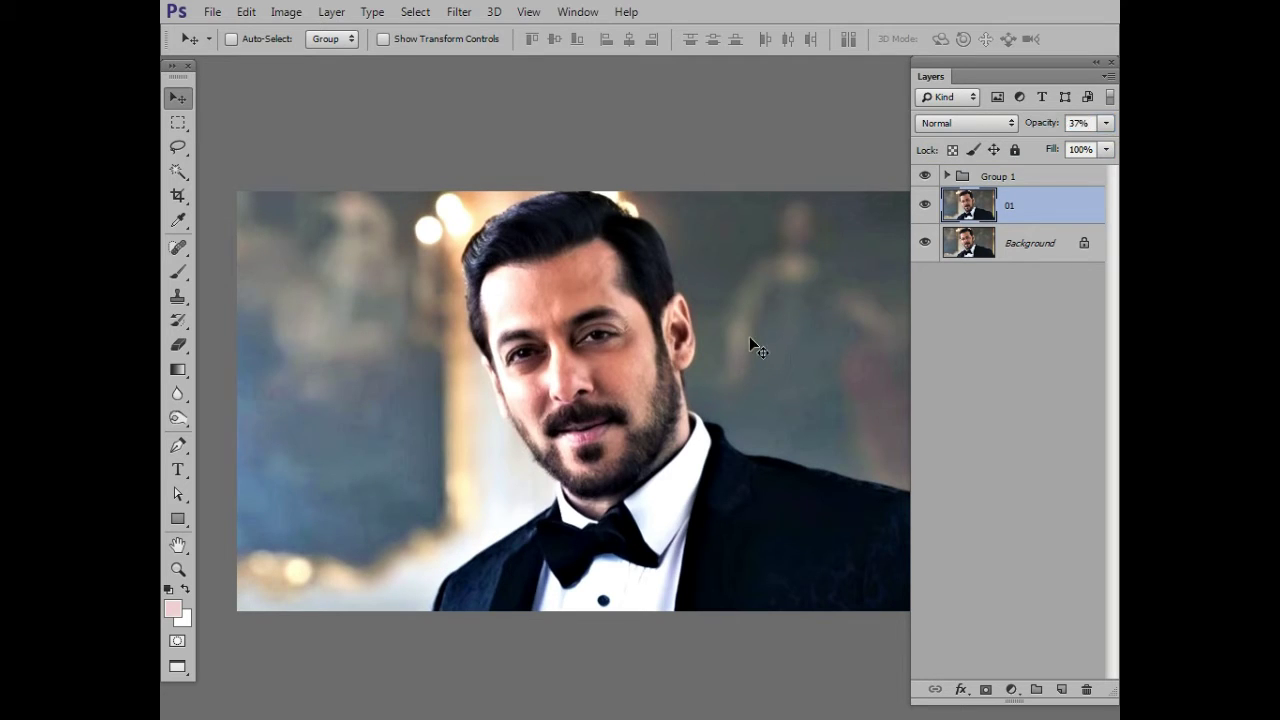
click(922, 177)
click(924, 205)
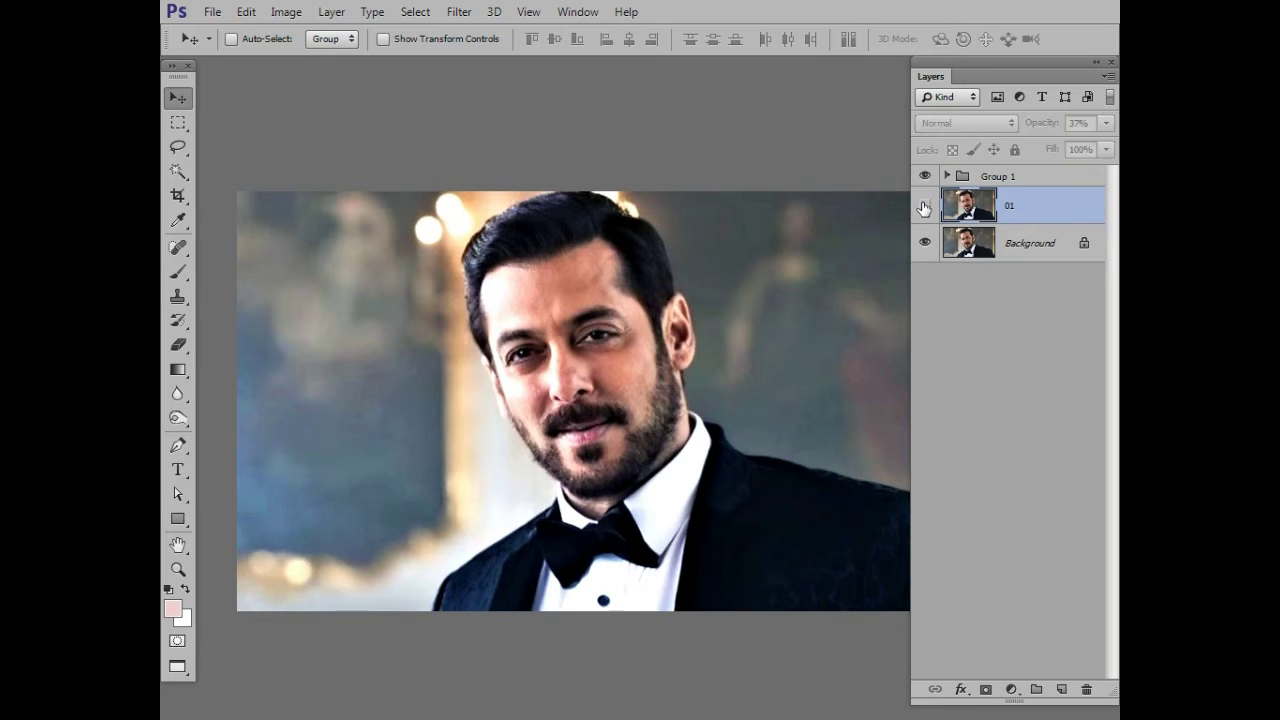
click(924, 205)
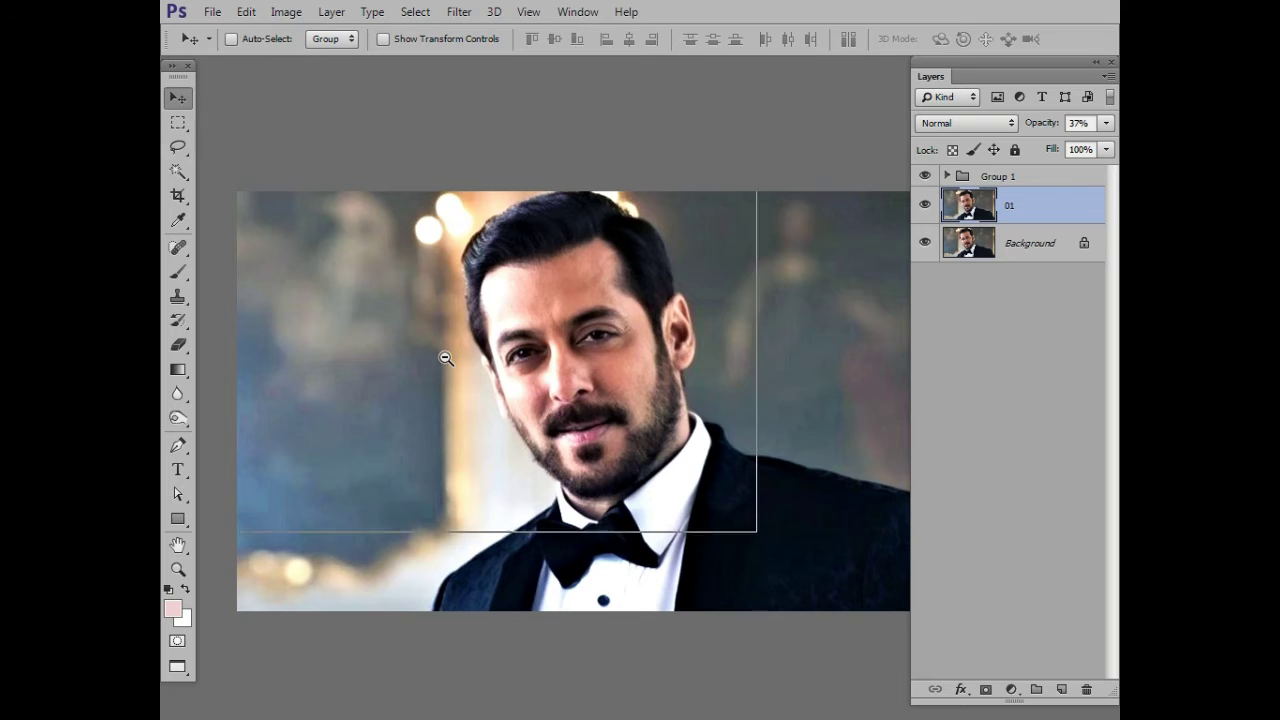
Zoom in on the face to inspect the softened smoothing, then zoom back out
alt+click(446, 358)
ctrl+click(528, 348)
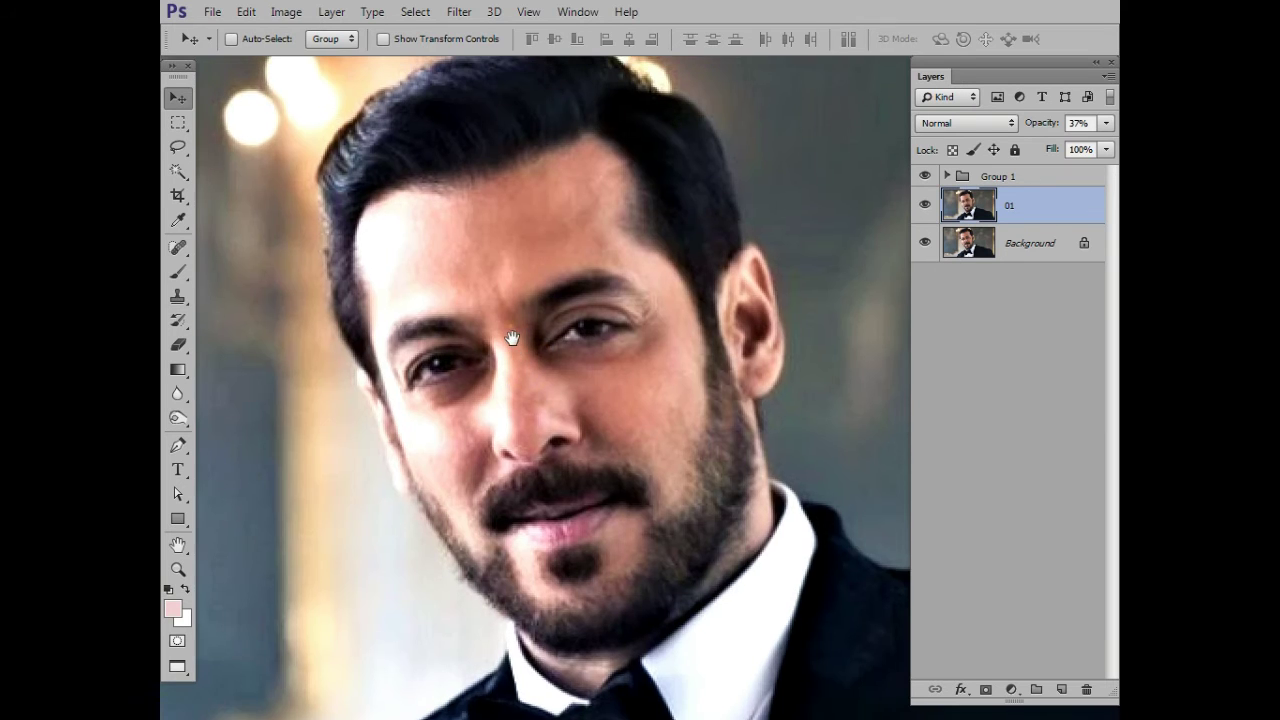
drag(511, 338, 547, 362)
alt+click(549, 358)
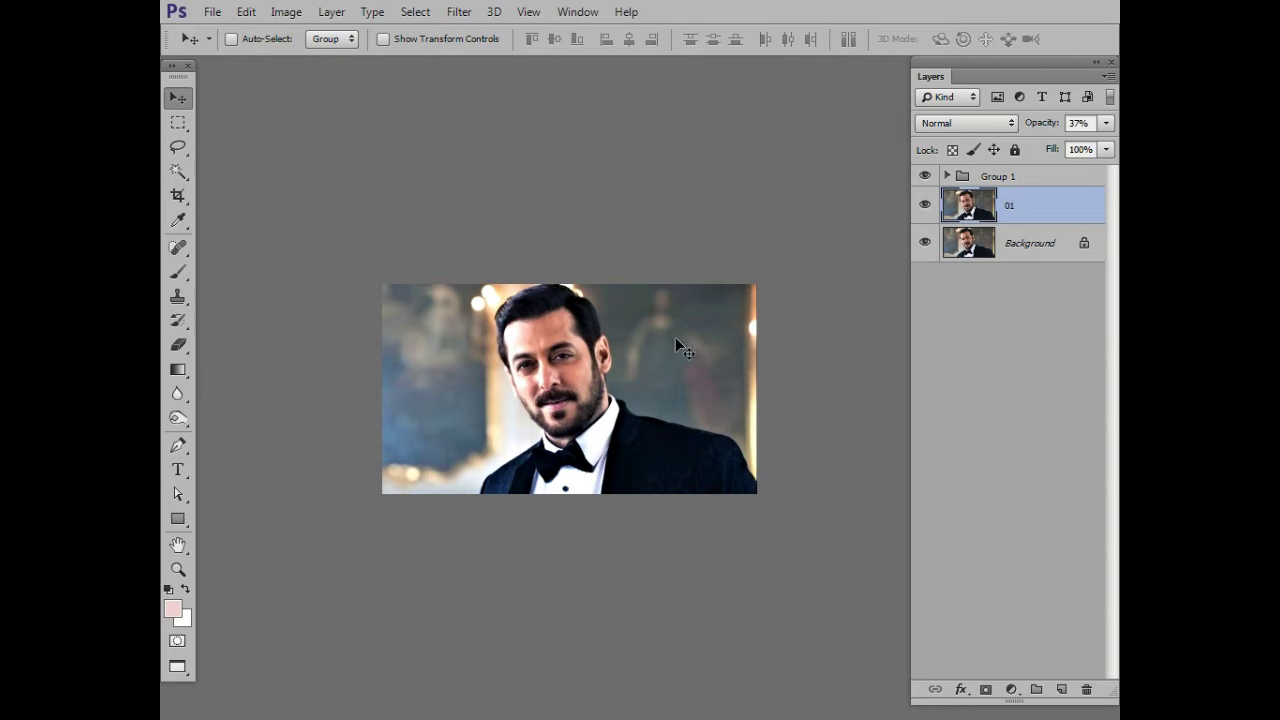
click(459, 11)
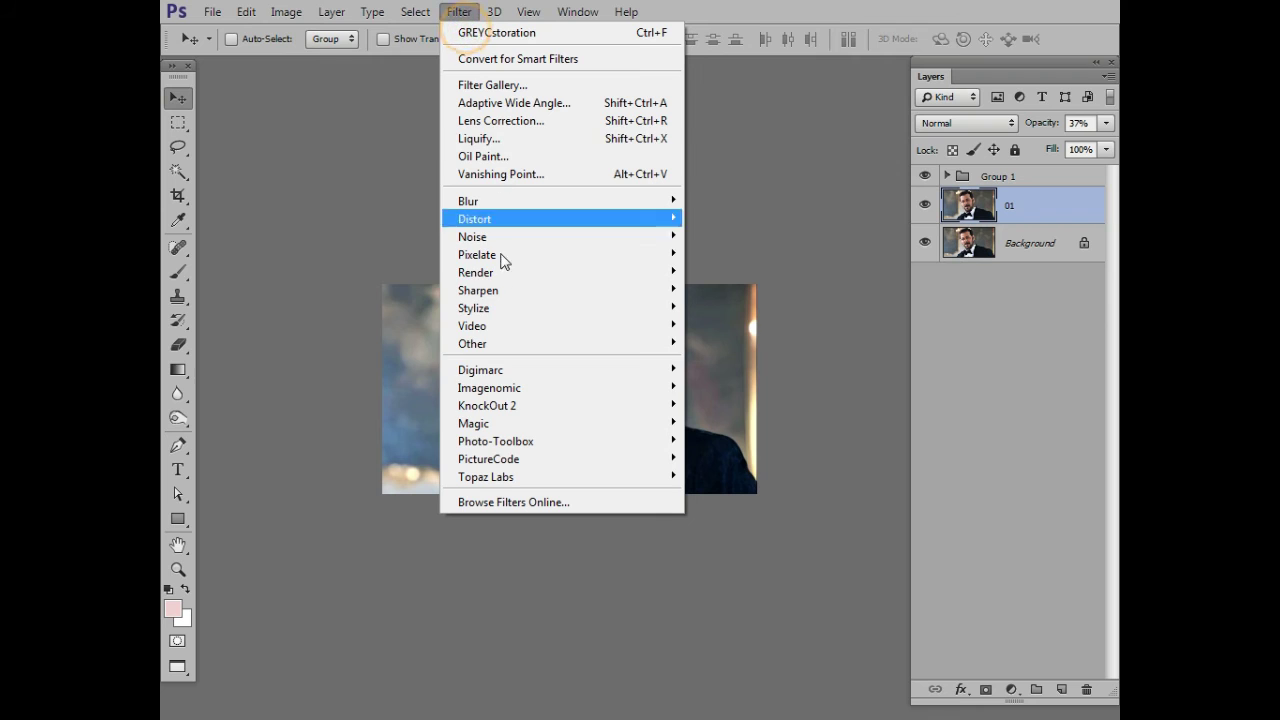
mouse_move(487, 477)
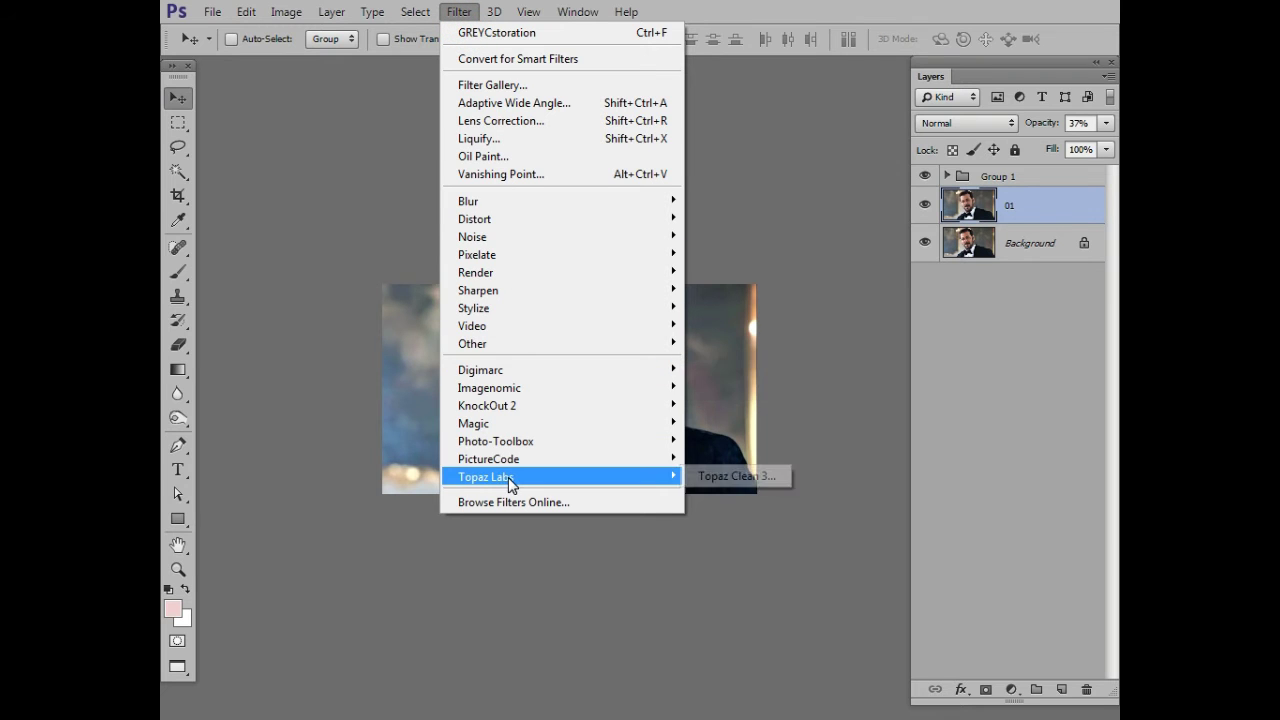
Clean layer 01 with Topaz Clean 3's DeGrunge preset after trying the Blemish Removal presets
click(730, 476)
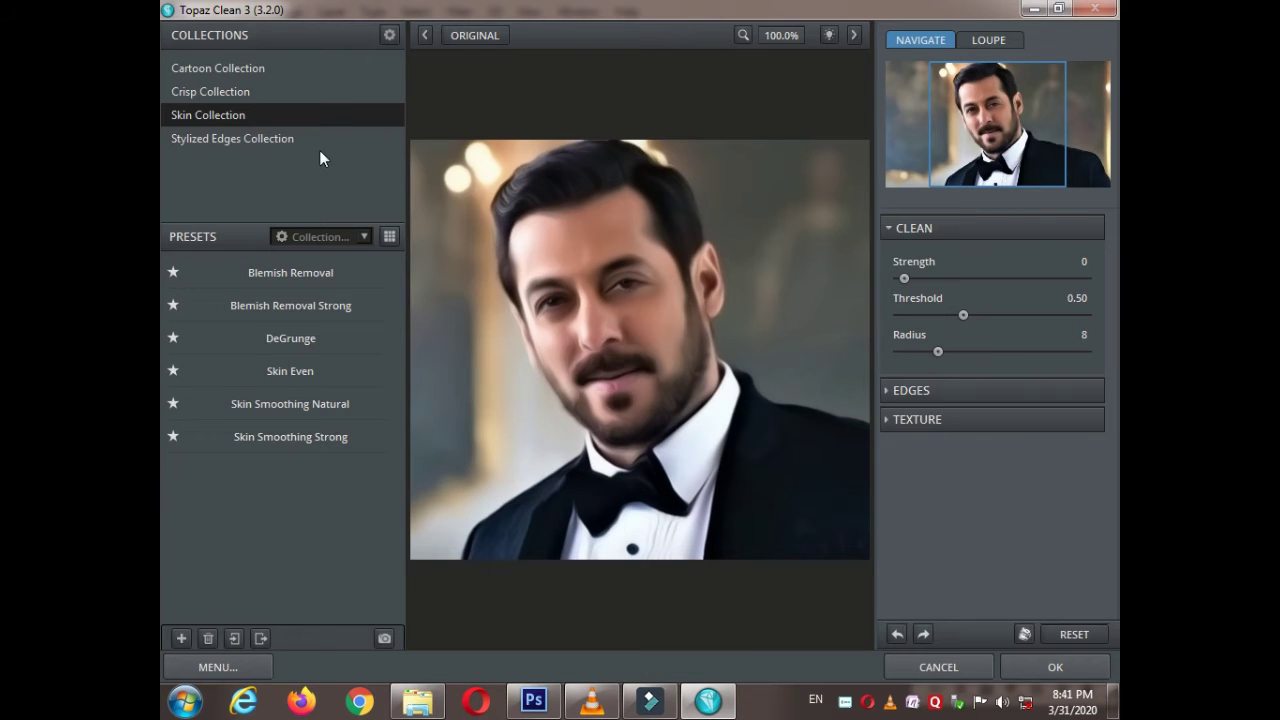
drag(608, 330, 660, 322)
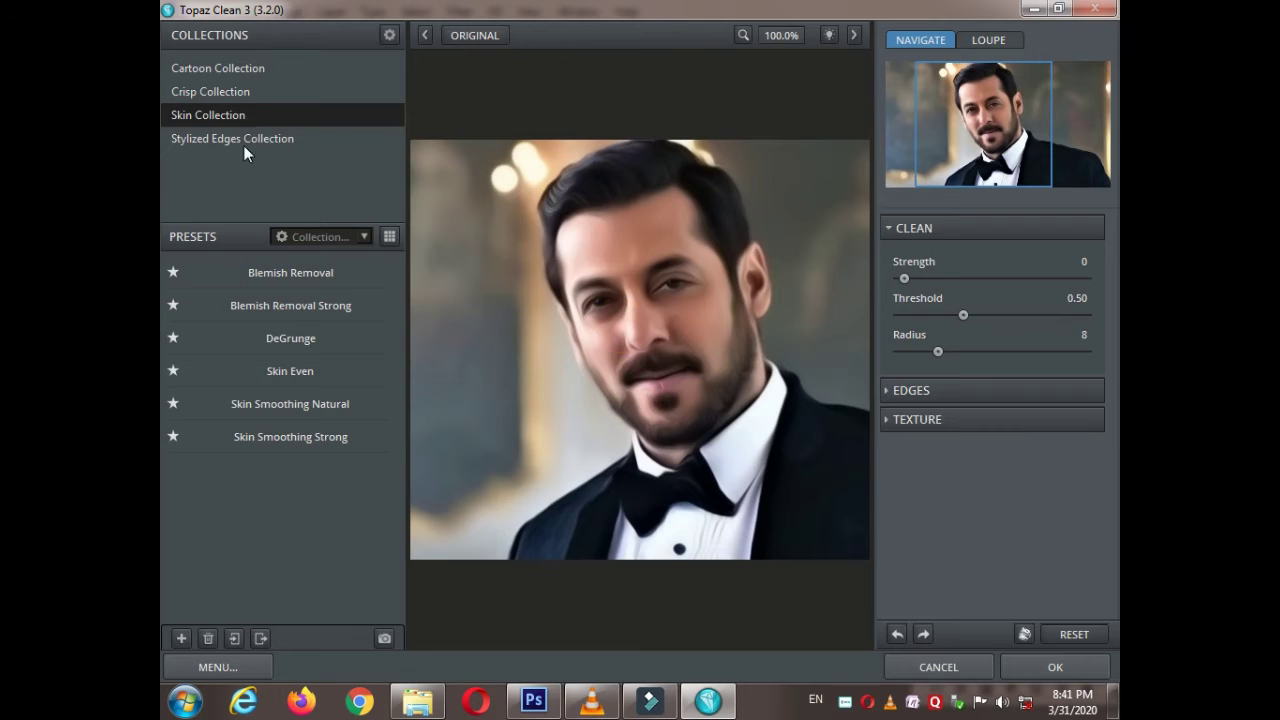
click(256, 273)
click(268, 305)
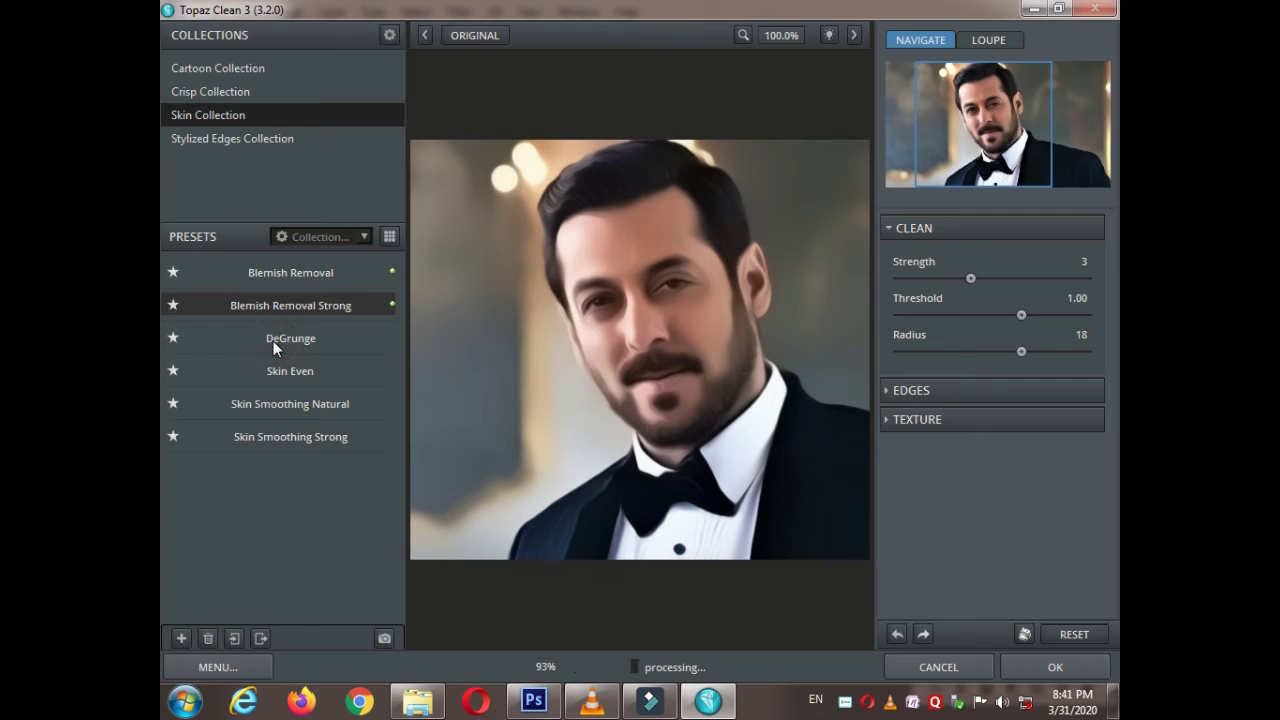
click(293, 337)
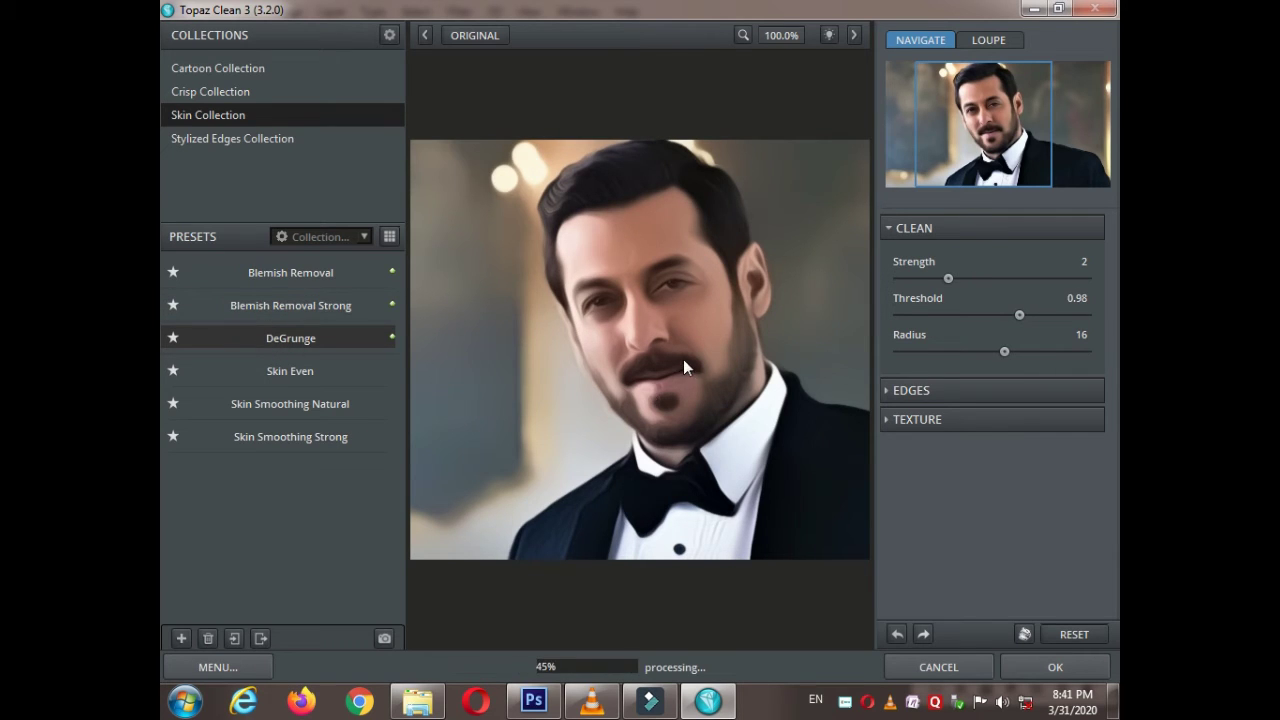
click(1035, 676)
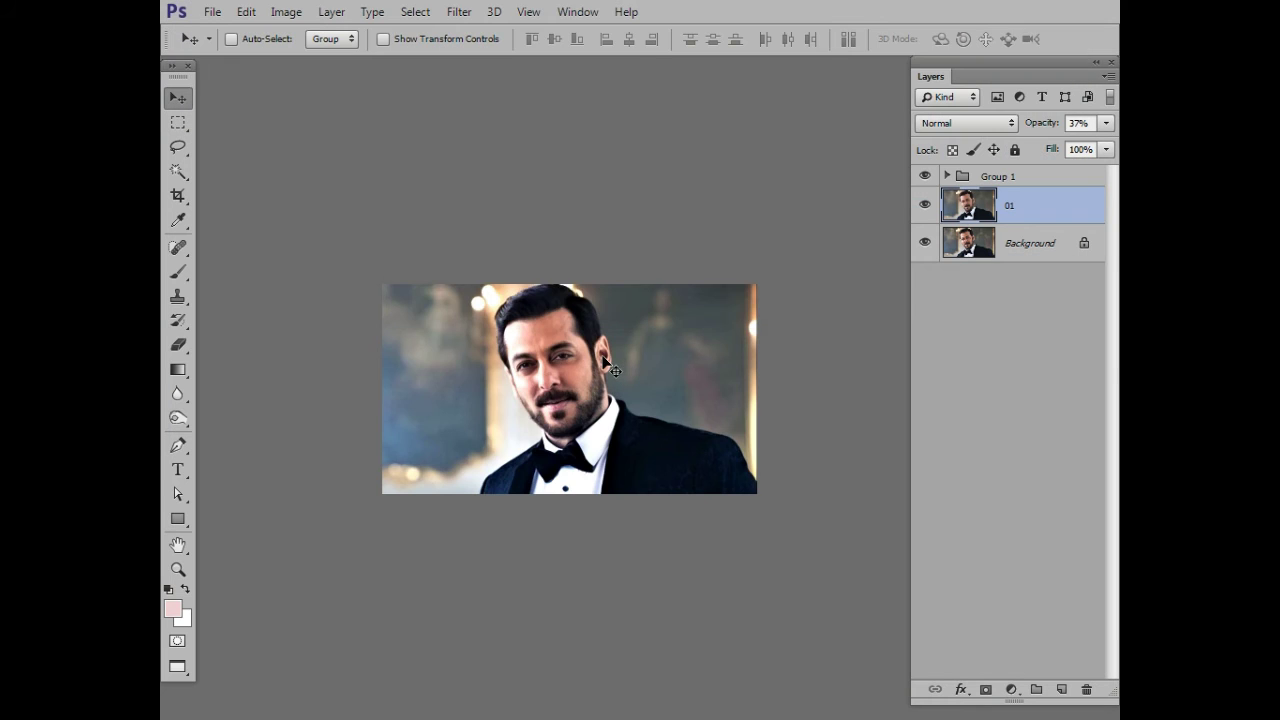
Zoom on the face and toggle Group 1 and layer 01 off and on to compare
ctrl+click(575, 352)
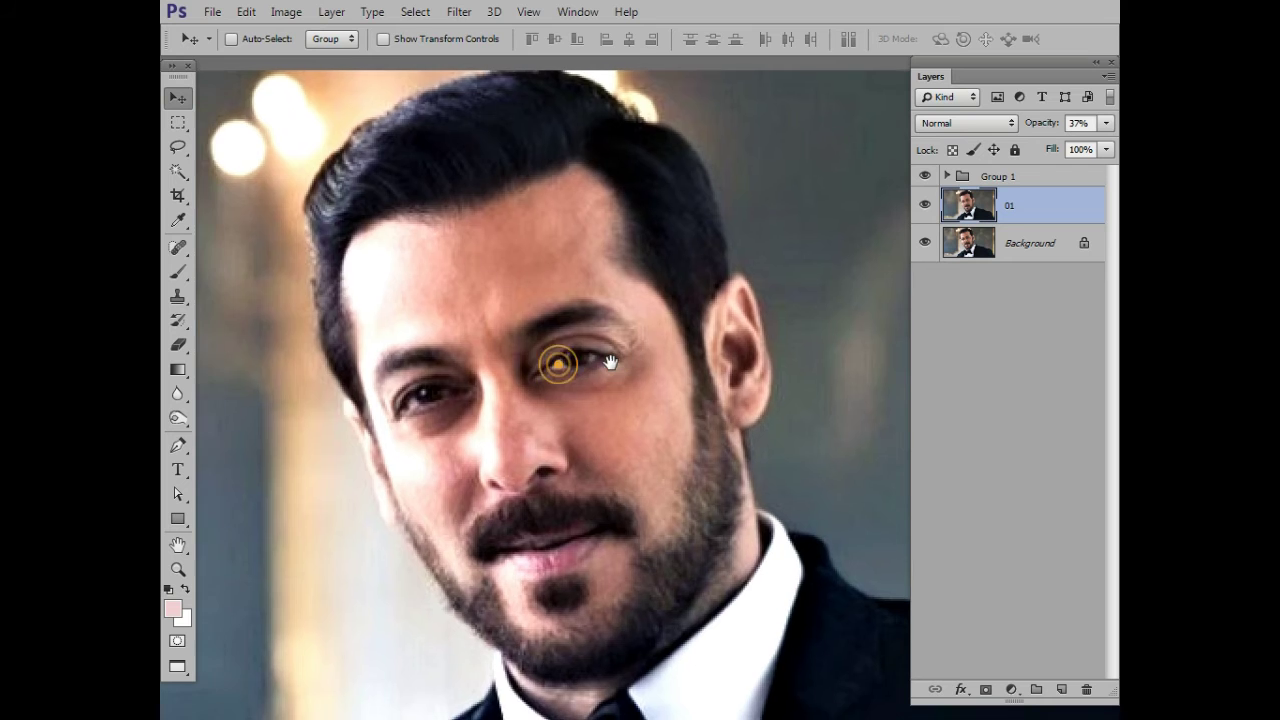
alt+click(612, 364)
ctrl+click(689, 297)
drag(925, 176, 931, 212)
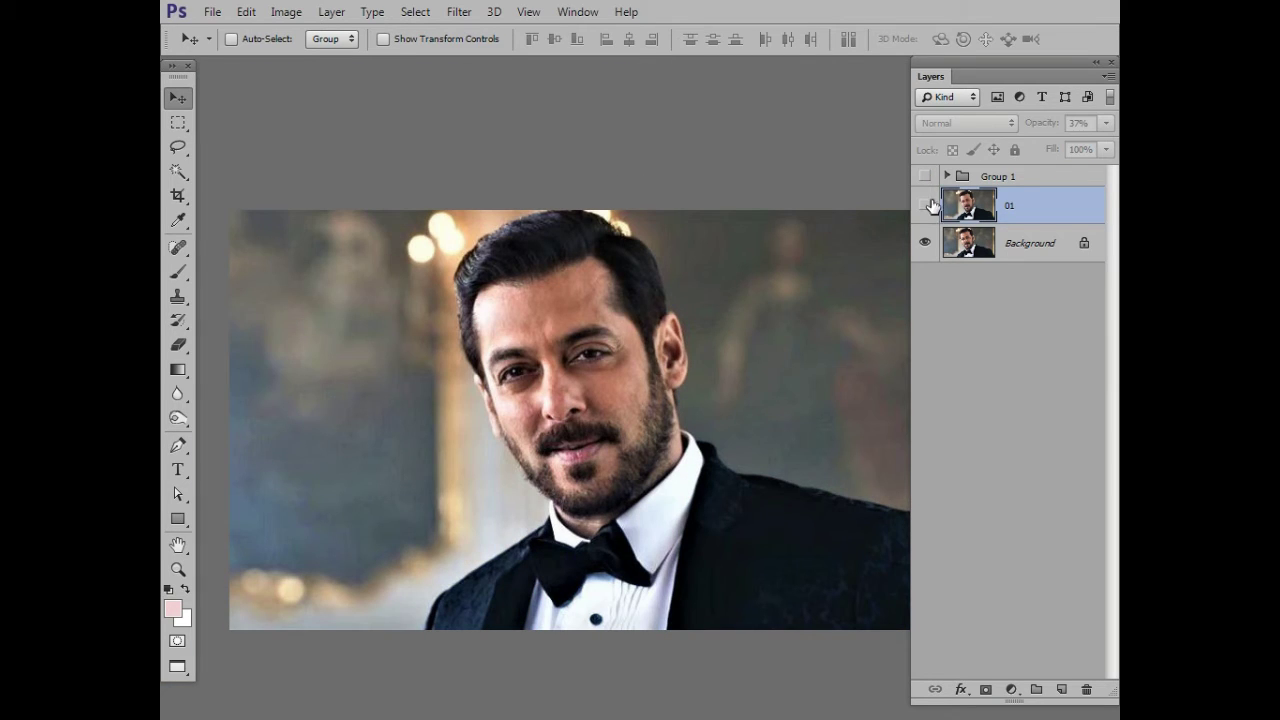
click(925, 176)
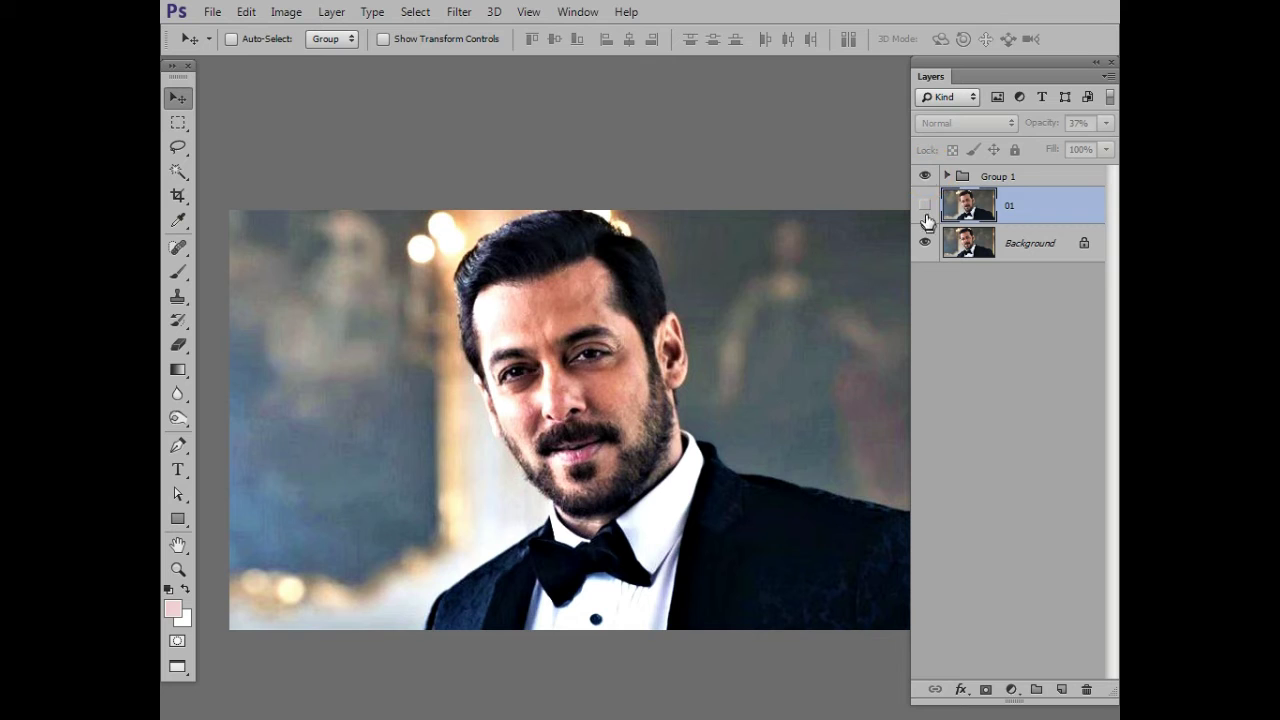
click(925, 206)
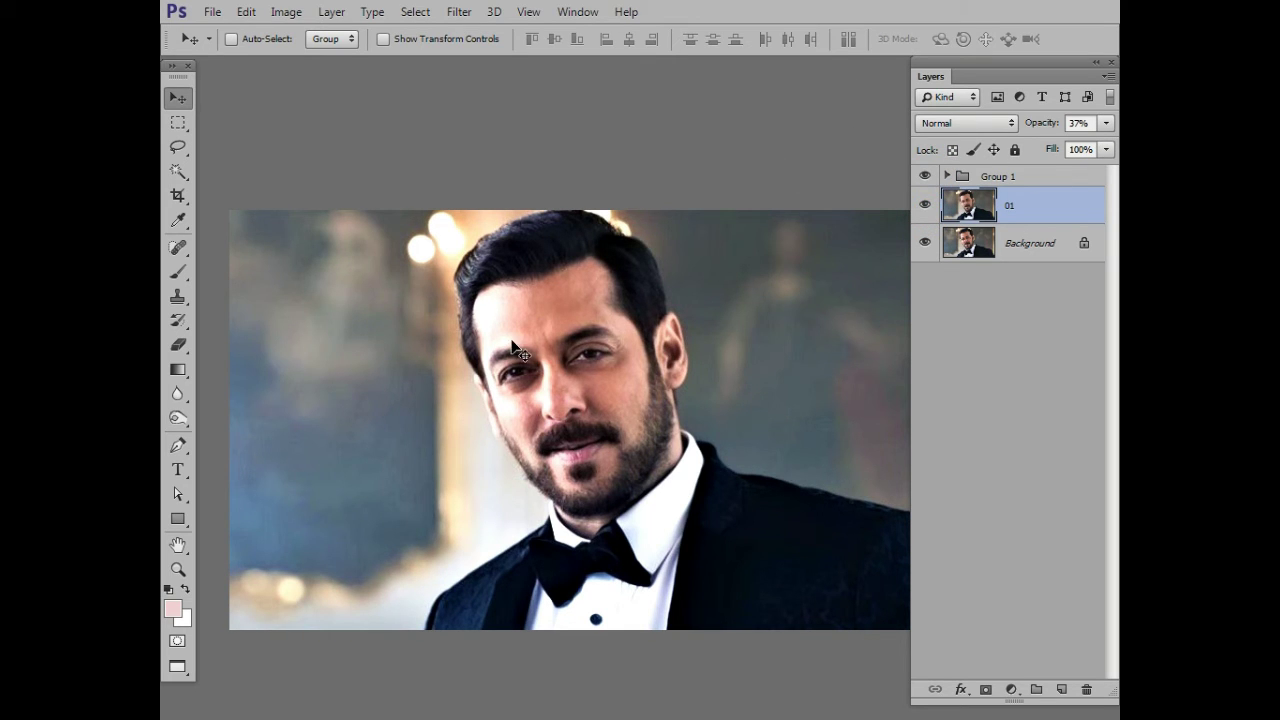
Duplicate the Background layer and name the copy 02
click(1020, 243)
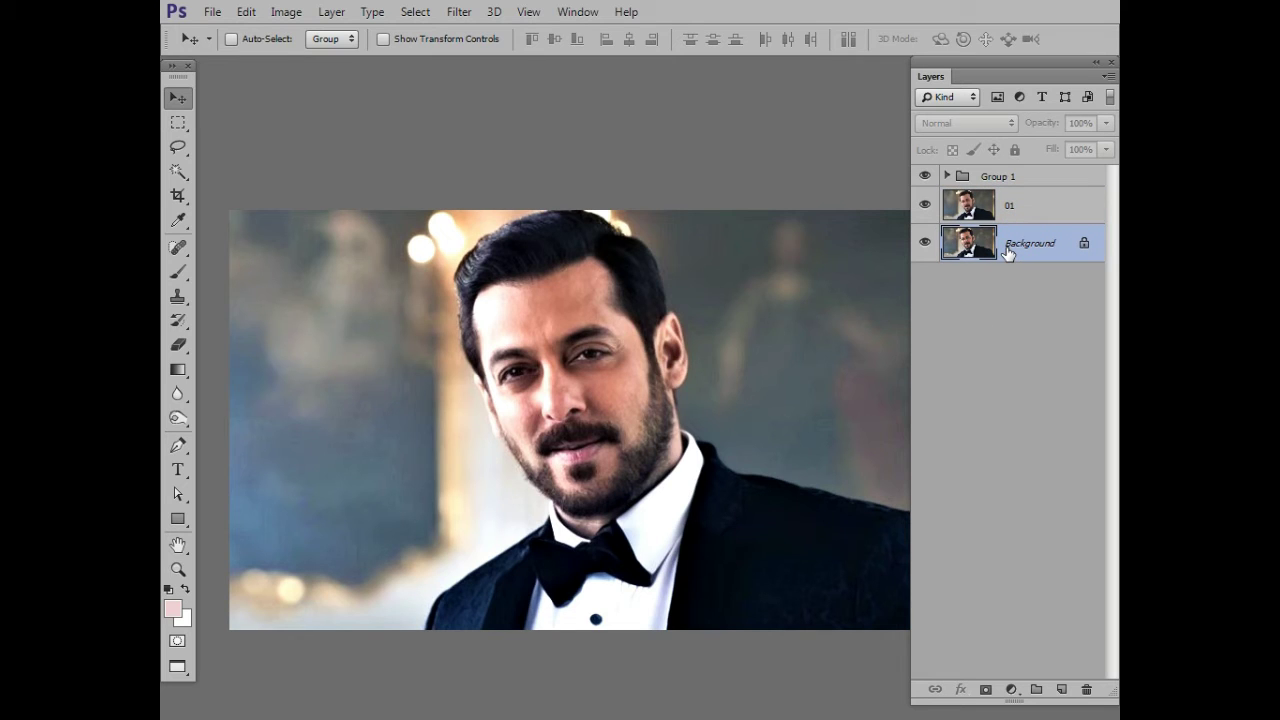
key(ctrl+j)
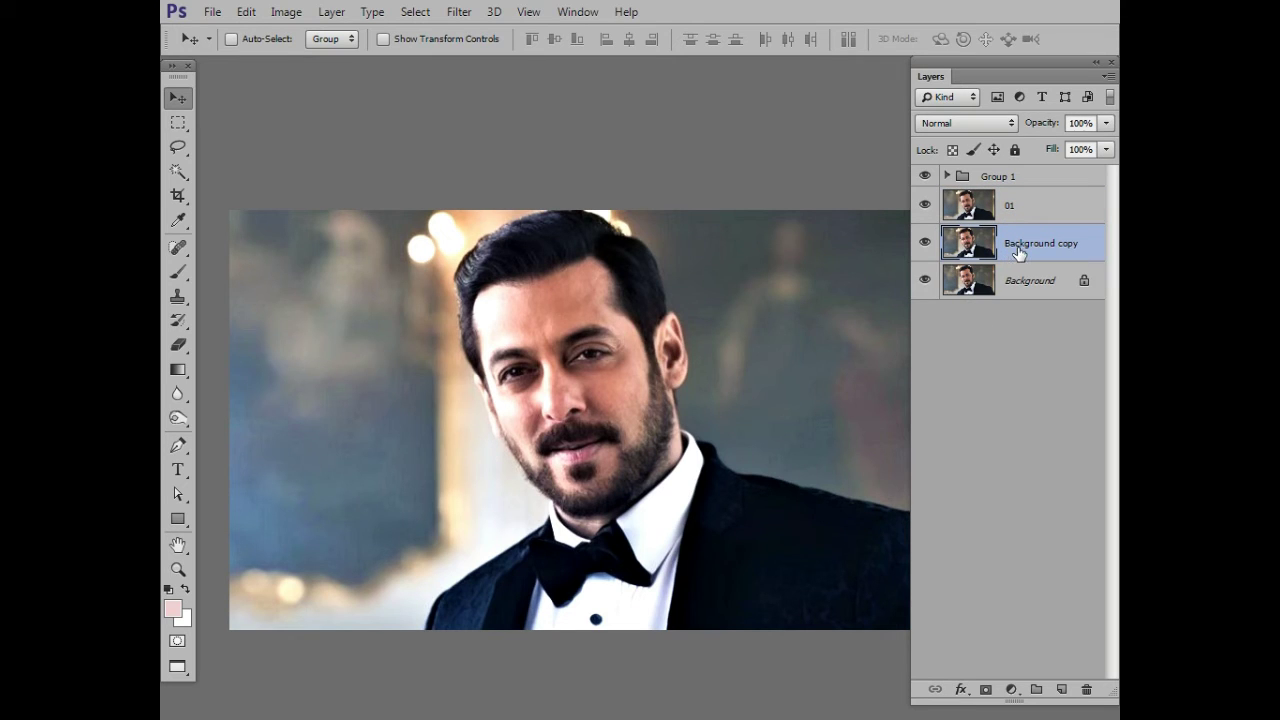
double_click(1018, 246)
text(02)
key(Return)
Duplicate layer 02, name the copy 03, and reselect layer 02
key(ctrl+j)
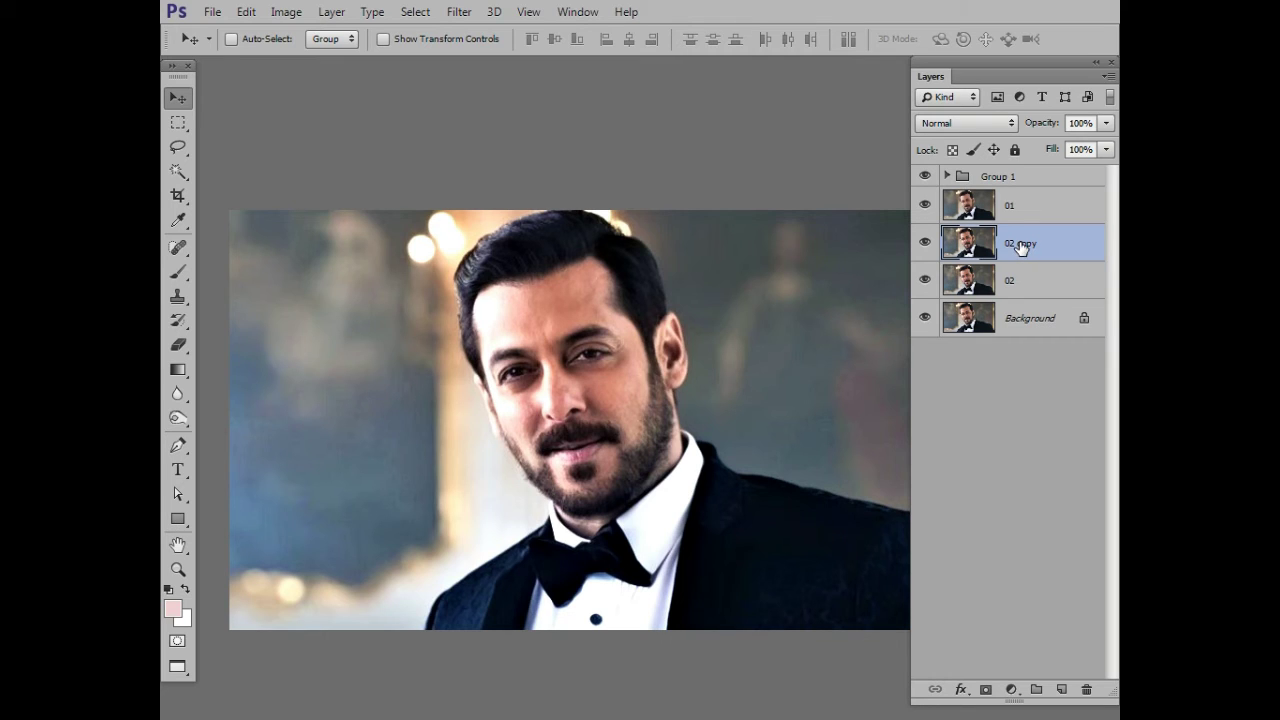
double_click(1021, 245)
text(0)
click(1033, 279)
click(1033, 277)
click(461, 14)
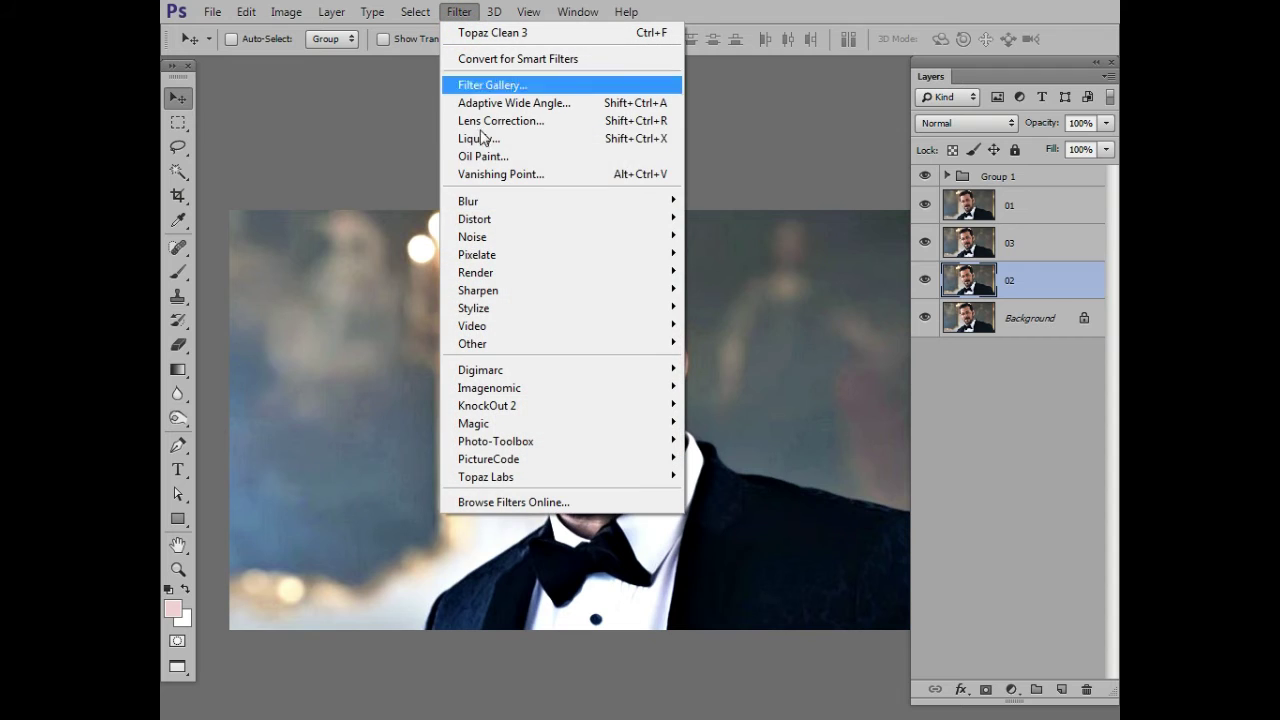
mouse_move(560, 201)
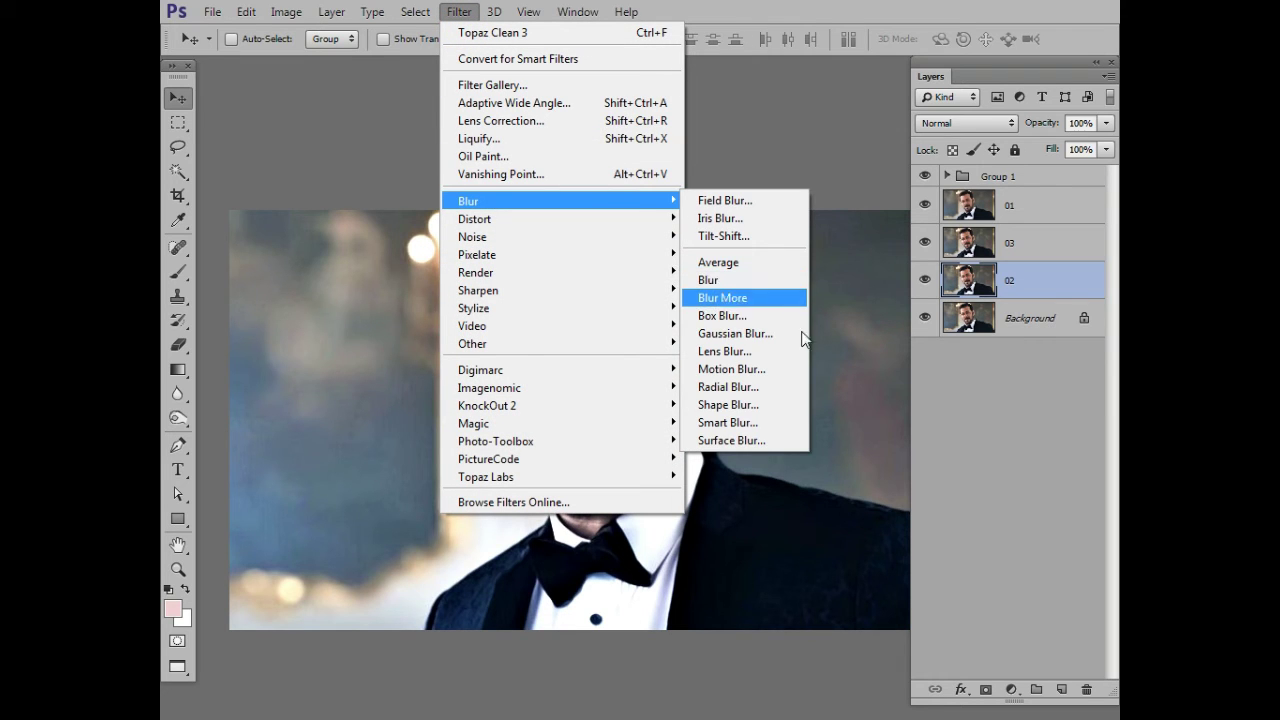
Dismiss the filter list and move layer 01 beneath layer 02
key(Escape)
key(Escape)
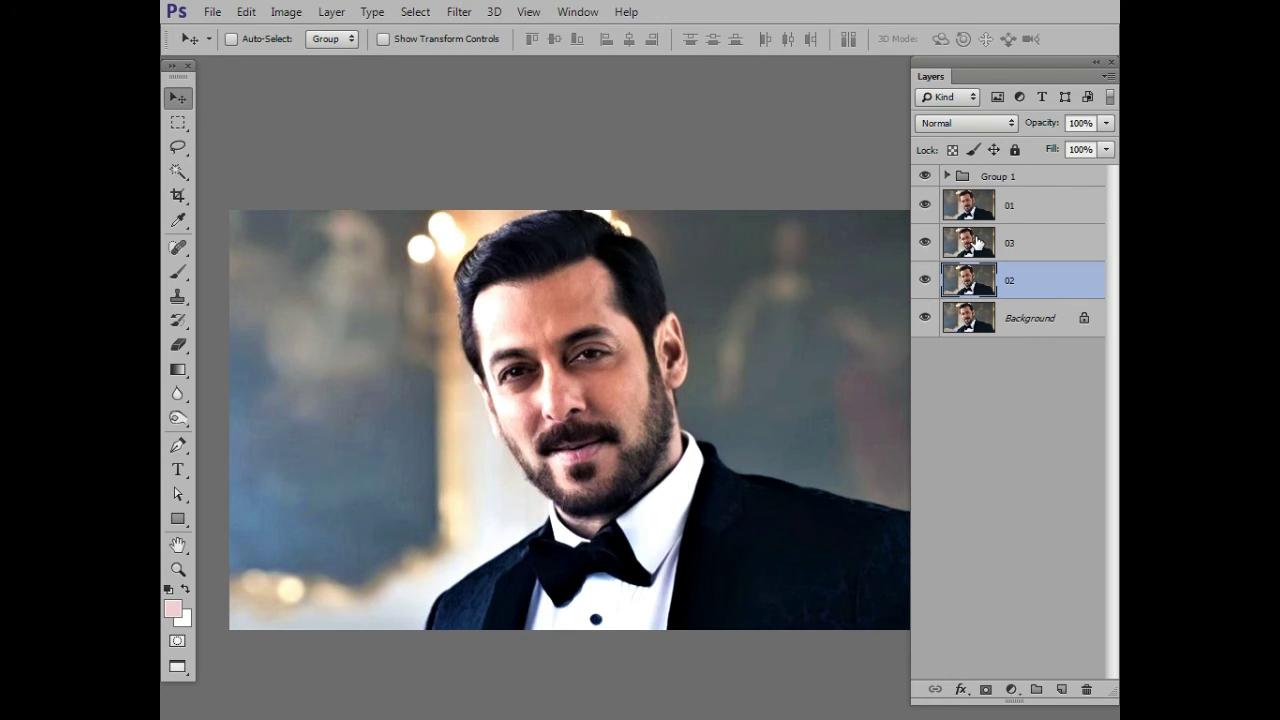
drag(1033, 203, 1037, 290)
click(1030, 236)
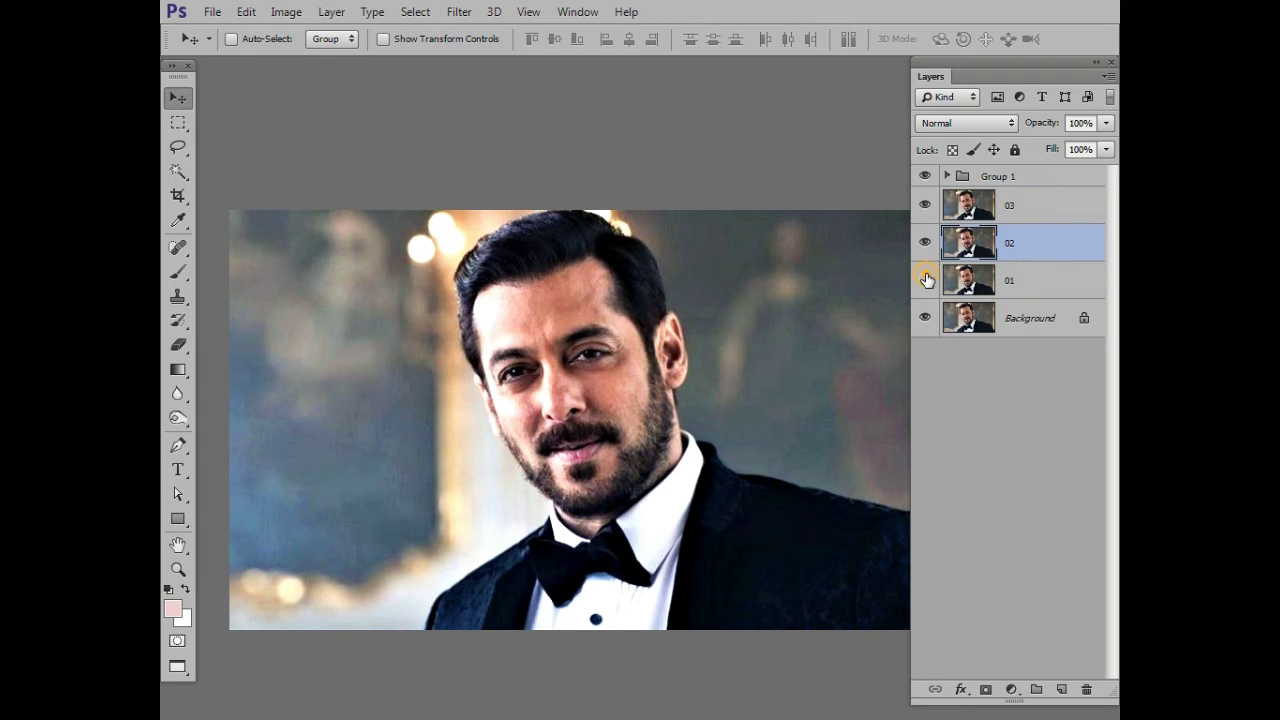
Hide the other layers to view layer 03 on its own
click(924, 243)
click(924, 205)
click(924, 278)
click(924, 280)
click(924, 317)
click(924, 242)
click(924, 204)
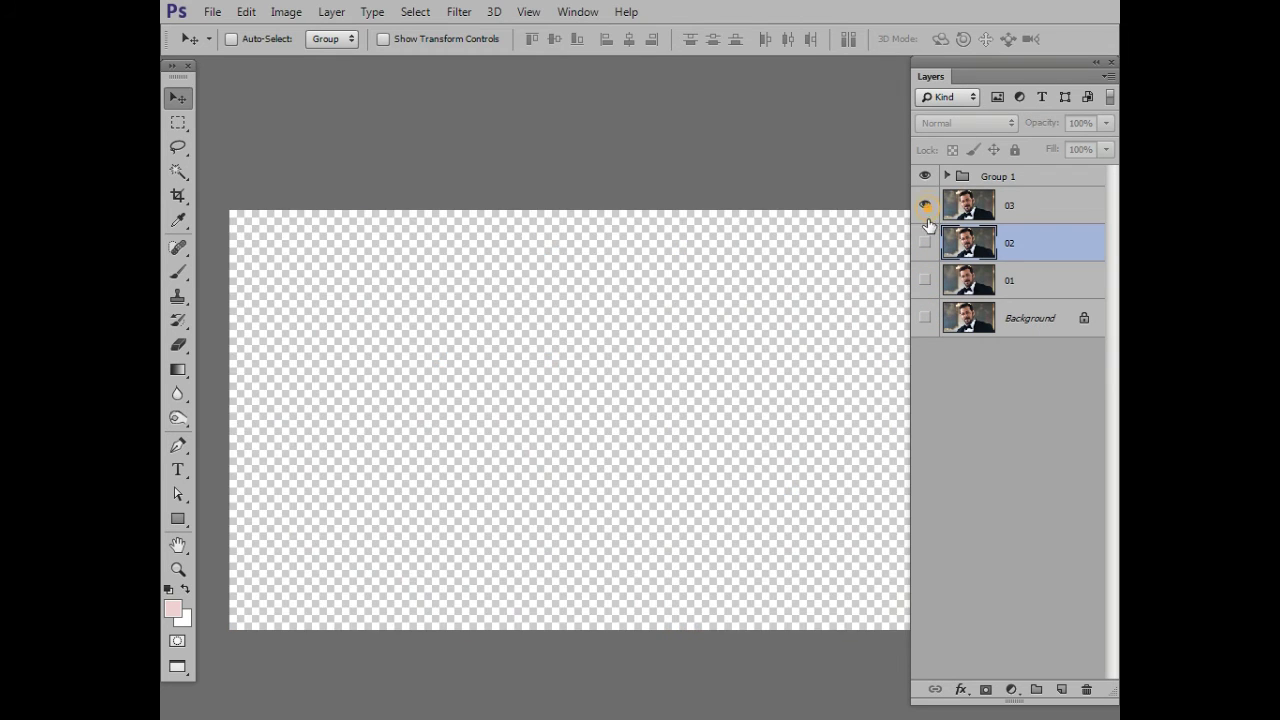
click(924, 204)
Compare layer 02 with layer 03, then make every layer including Background visible again
click(924, 242)
click(924, 205)
click(924, 205)
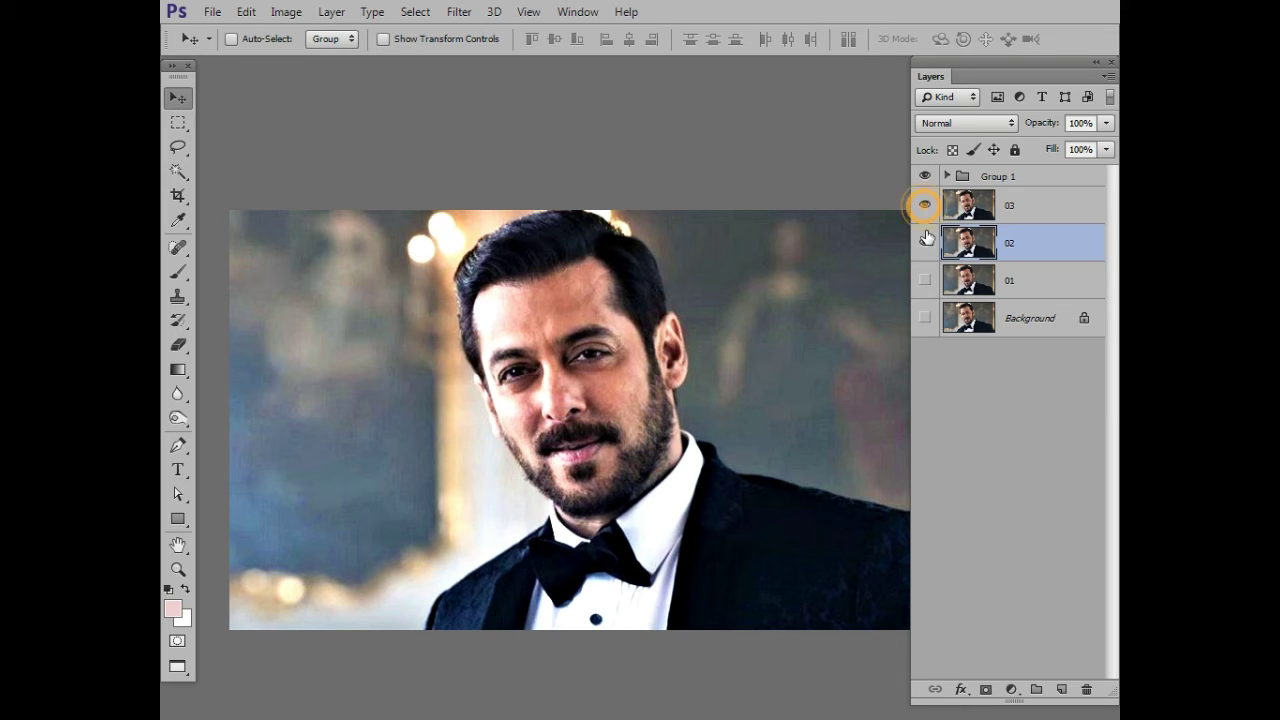
click(924, 242)
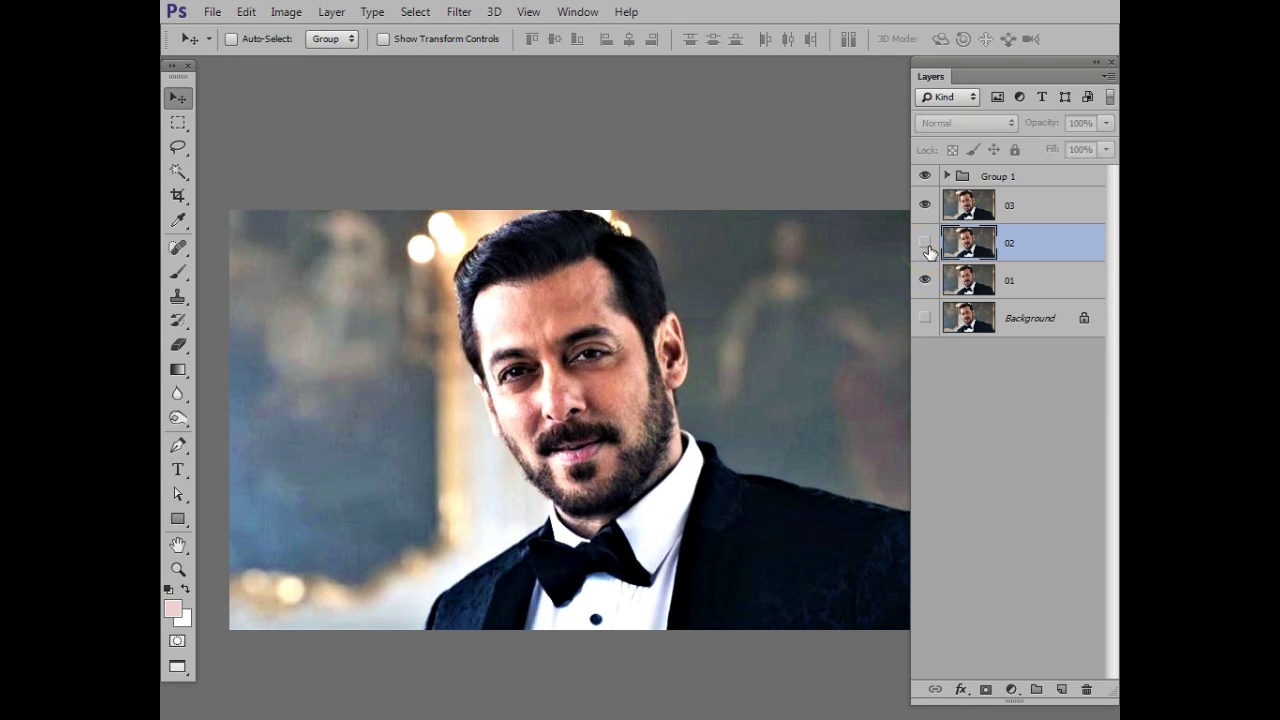
click(924, 317)
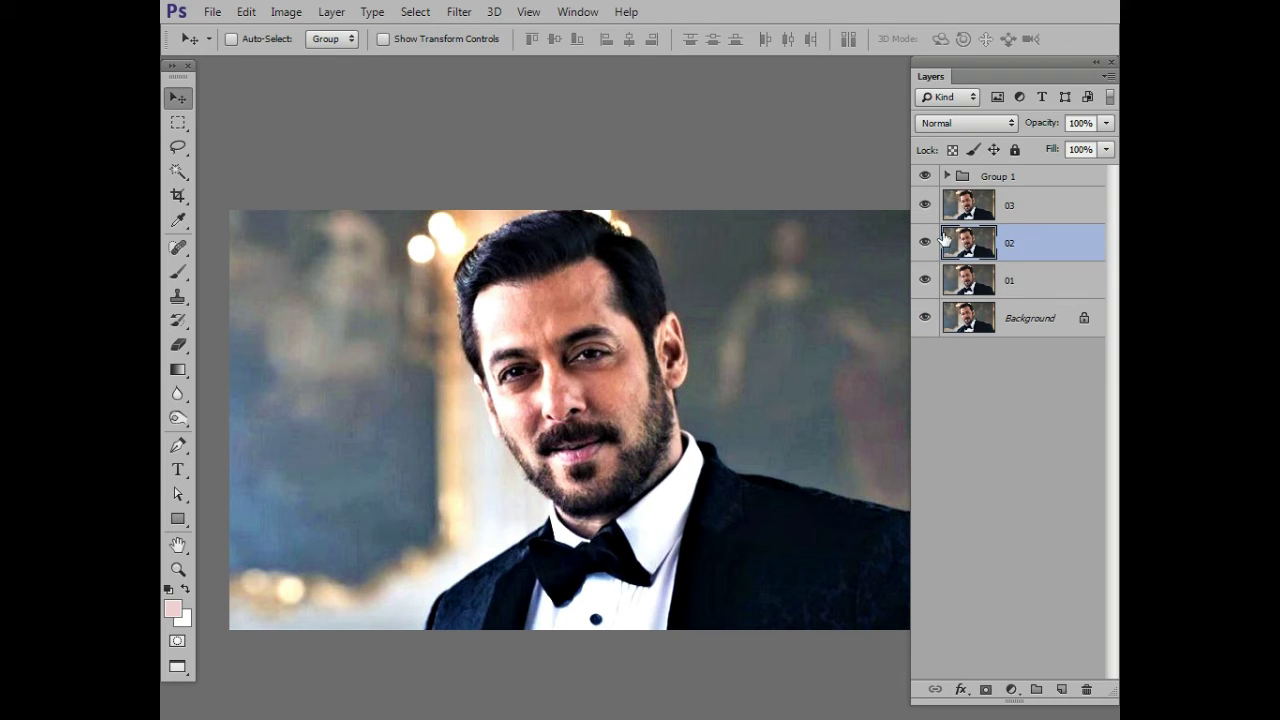
click(459, 11)
mouse_move(468, 201)
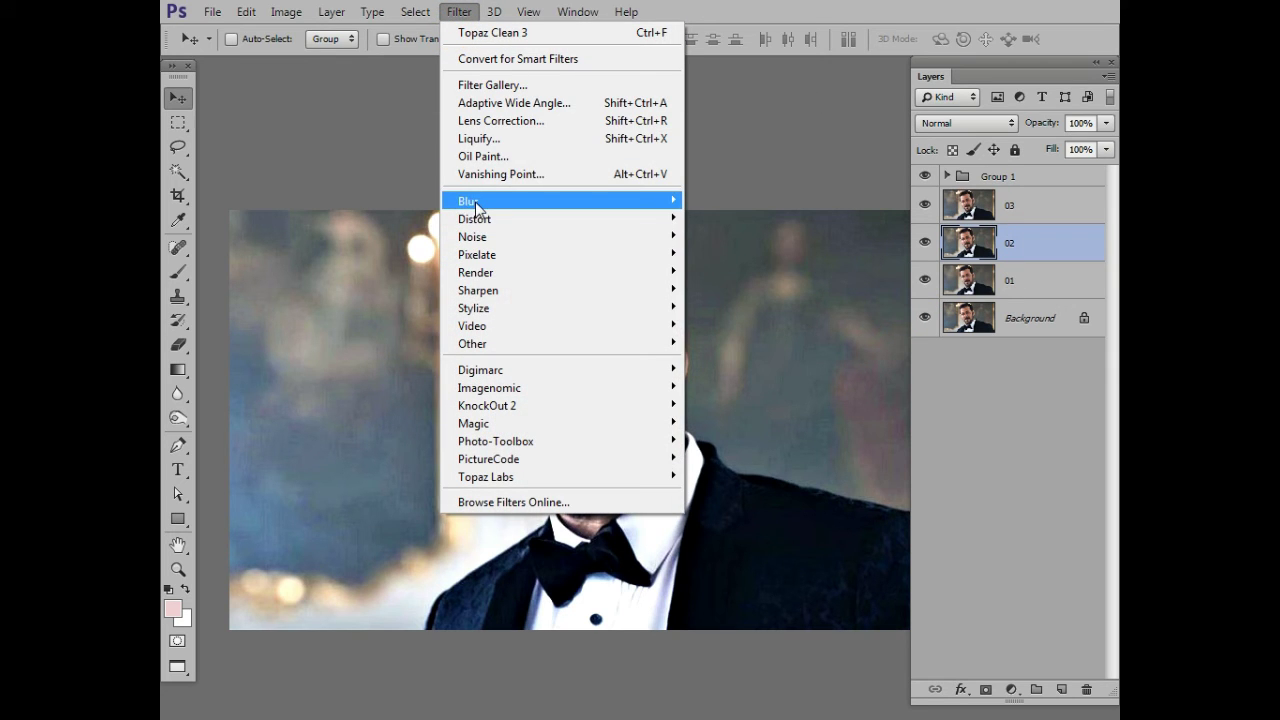
Apply a 16.8-pixel Gaussian Blur to layer 02, then select layer 03
click(714, 333)
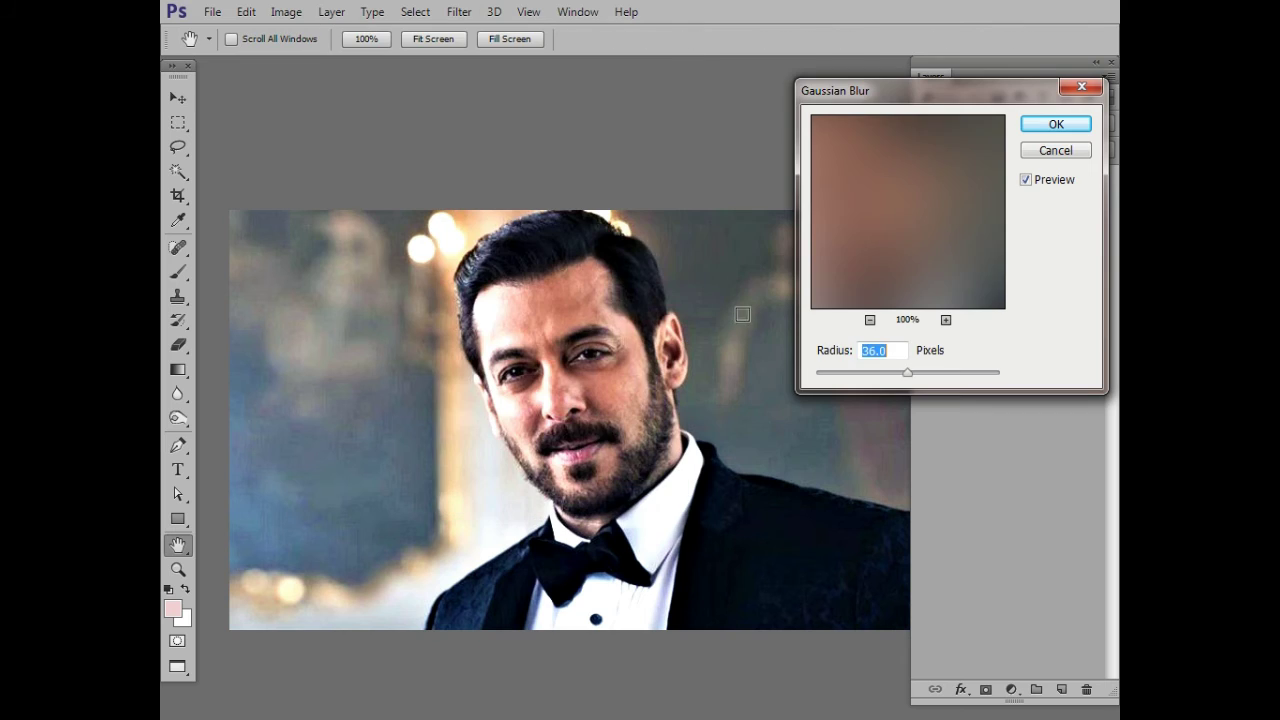
click(869, 319)
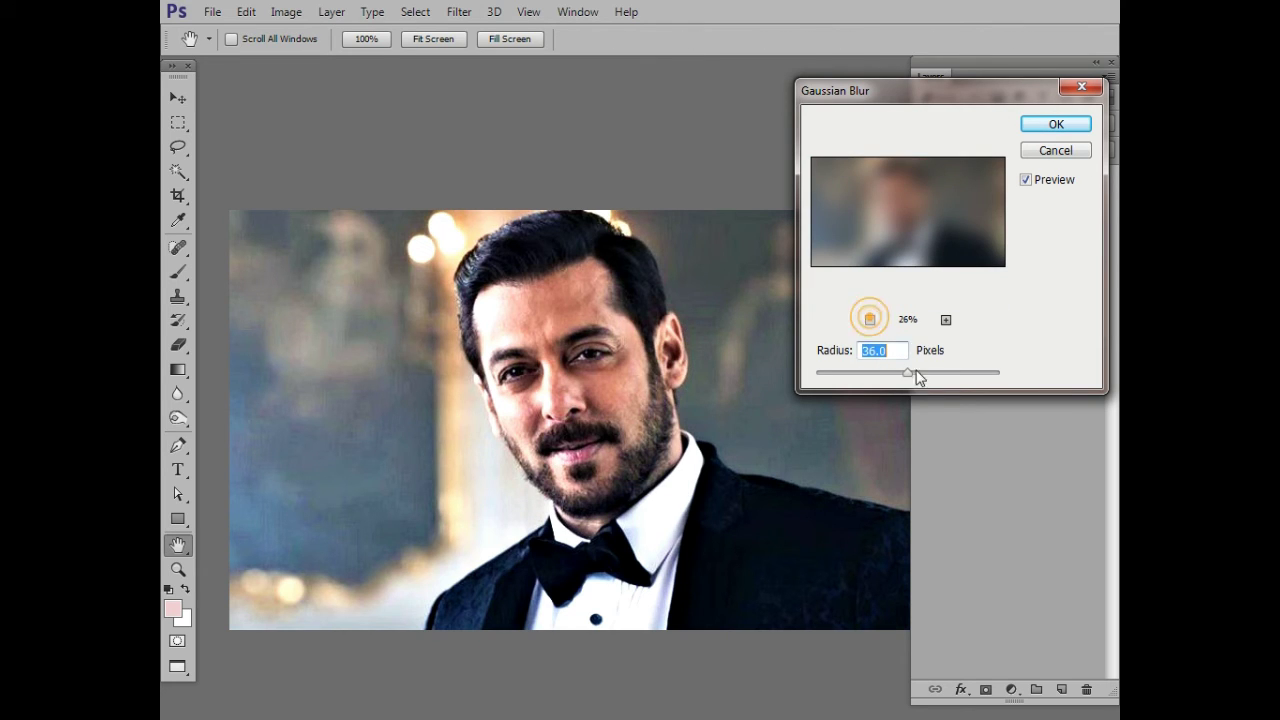
drag(903, 375, 894, 374)
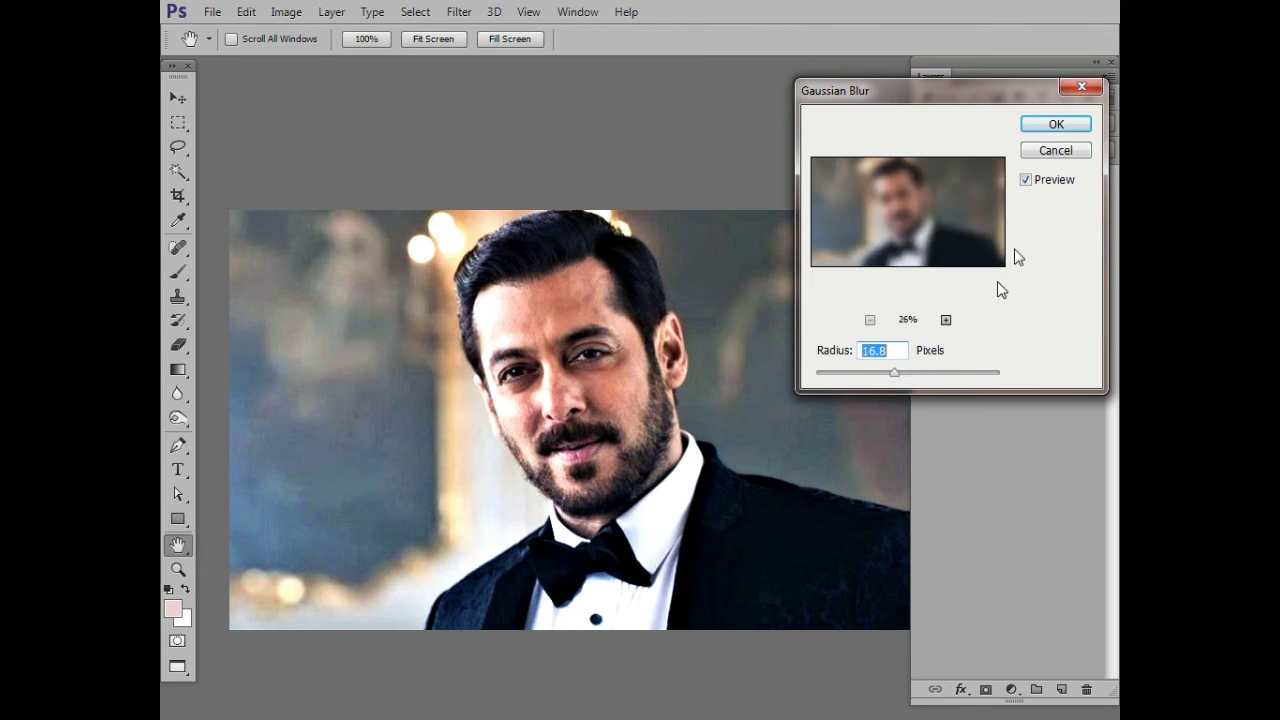
click(1042, 126)
click(1012, 206)
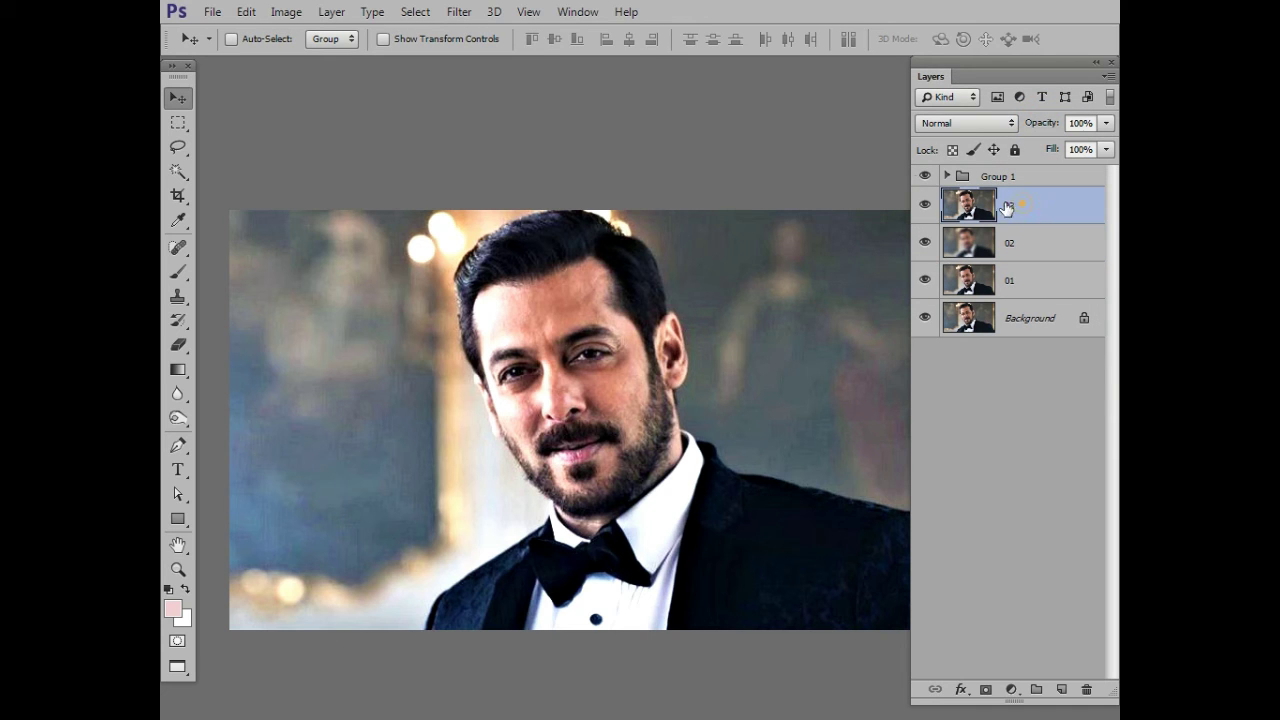
click(484, 14)
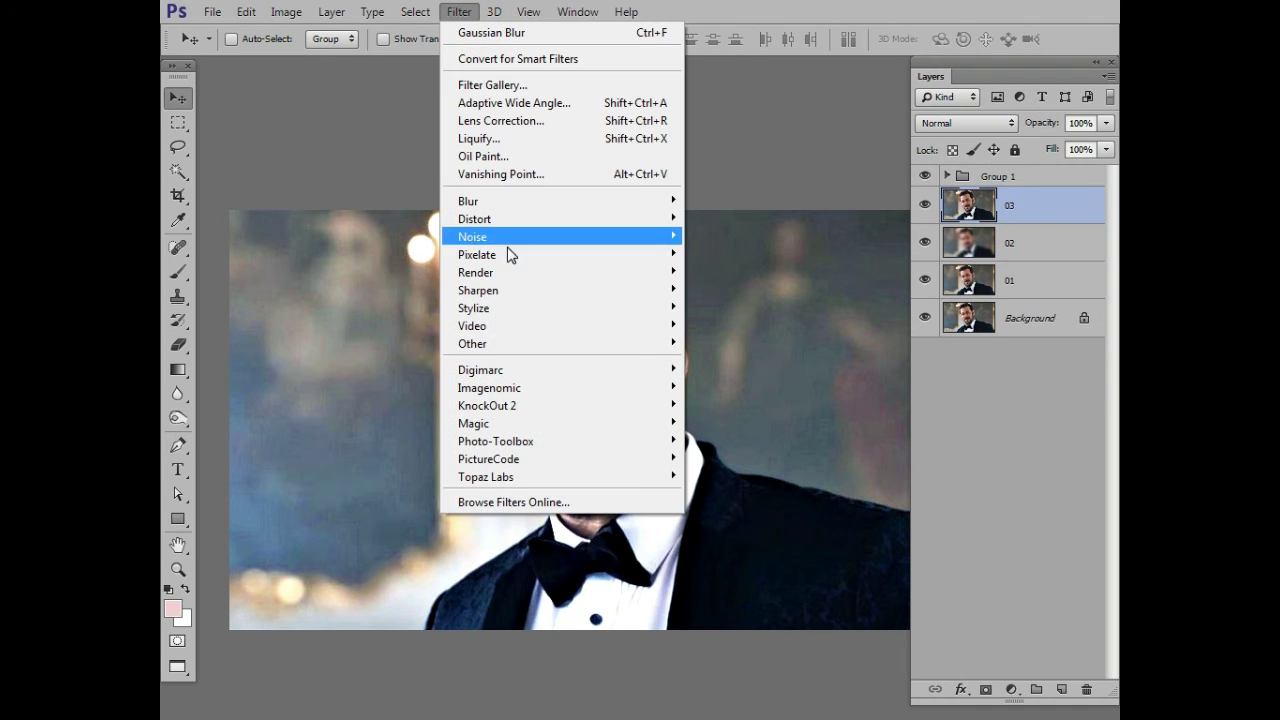
mouse_move(472, 343)
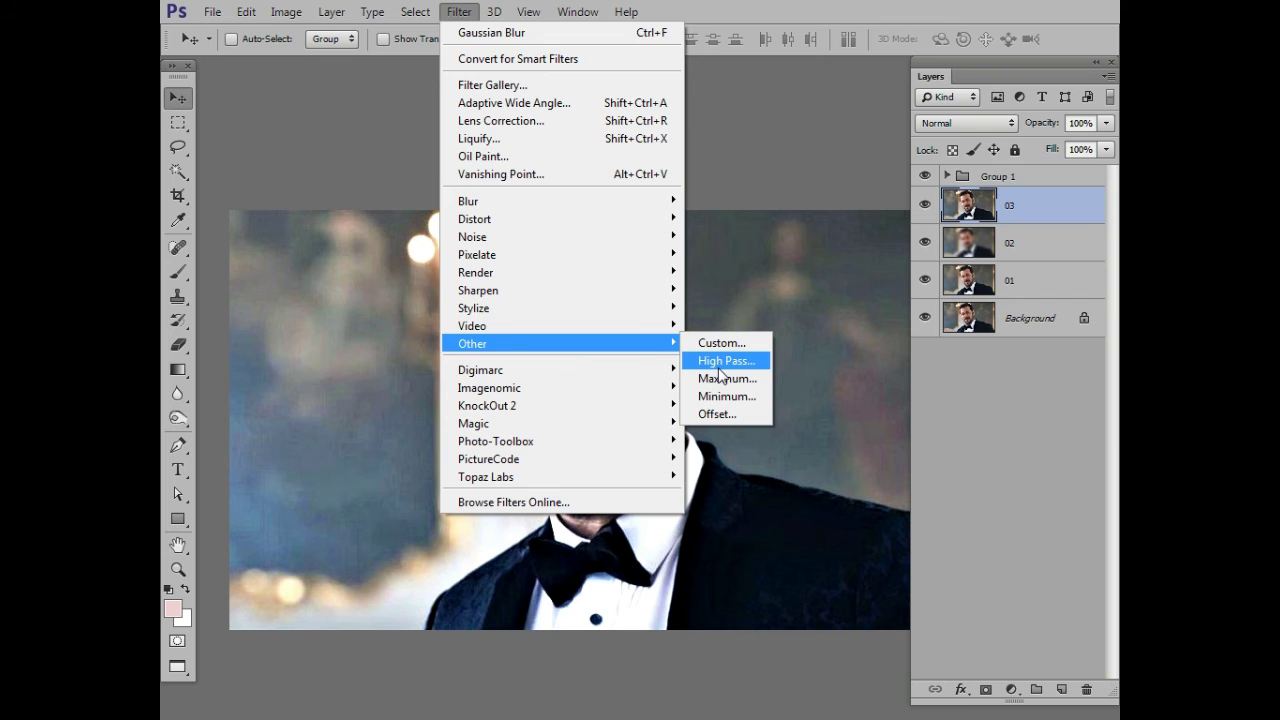
Apply a 1.3-pixel High Pass to layer 03 and set its blend mode to Vivid Light
click(720, 362)
drag(866, 426, 862, 430)
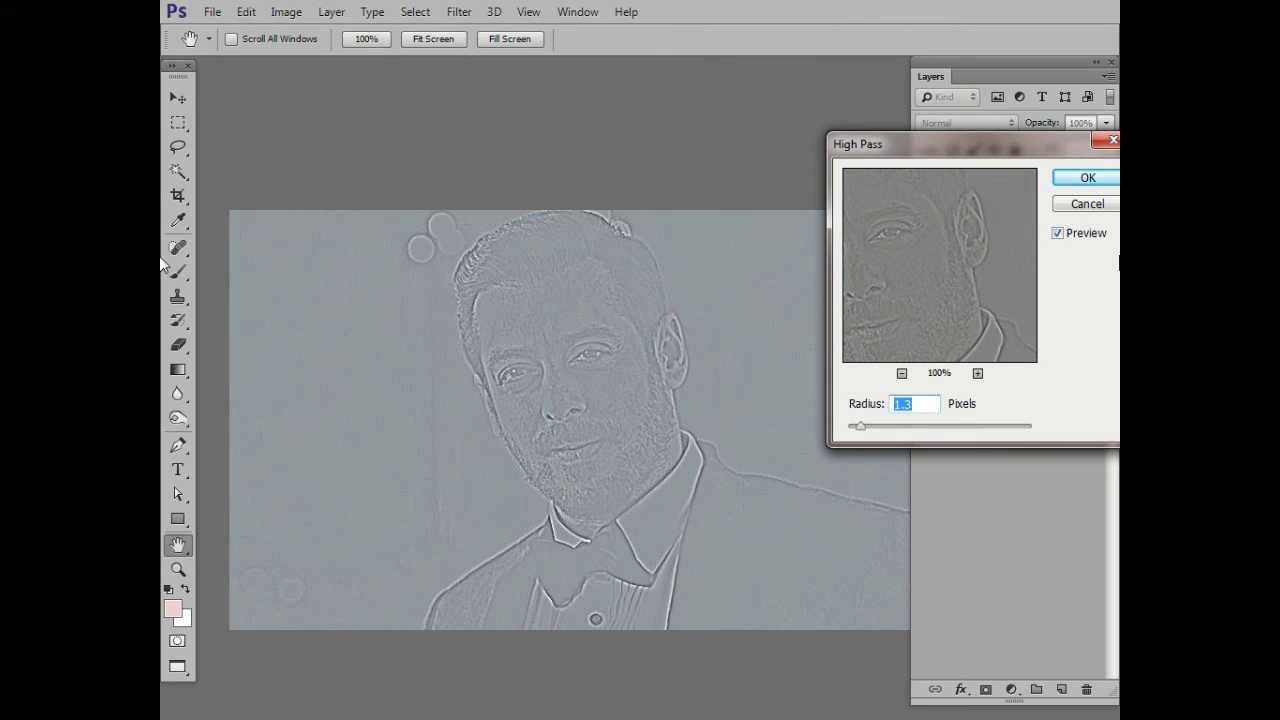
click(1070, 180)
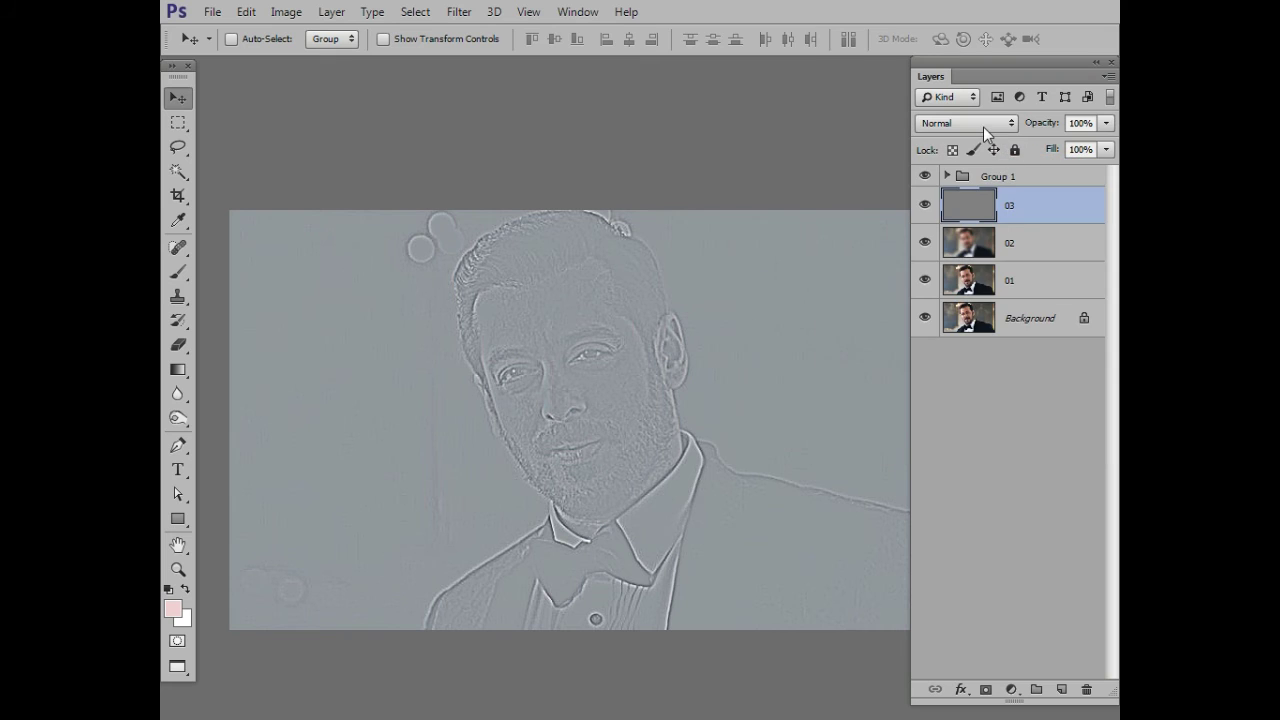
click(983, 125)
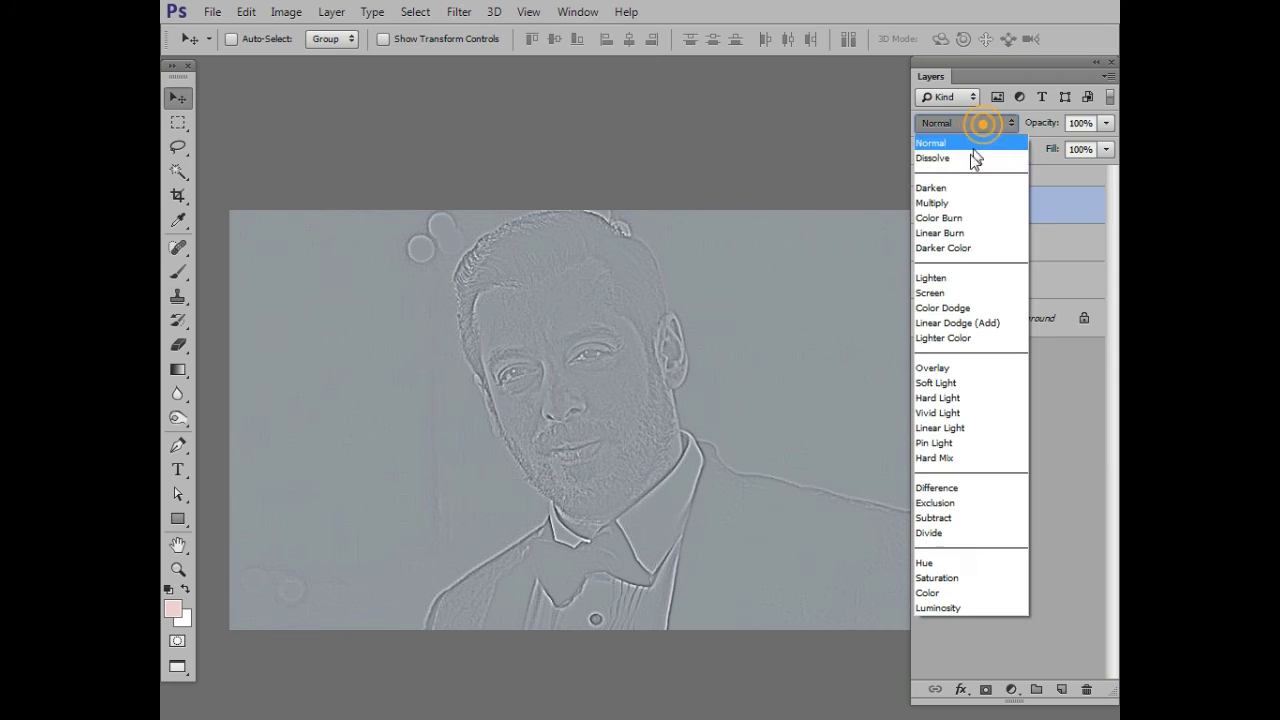
click(931, 412)
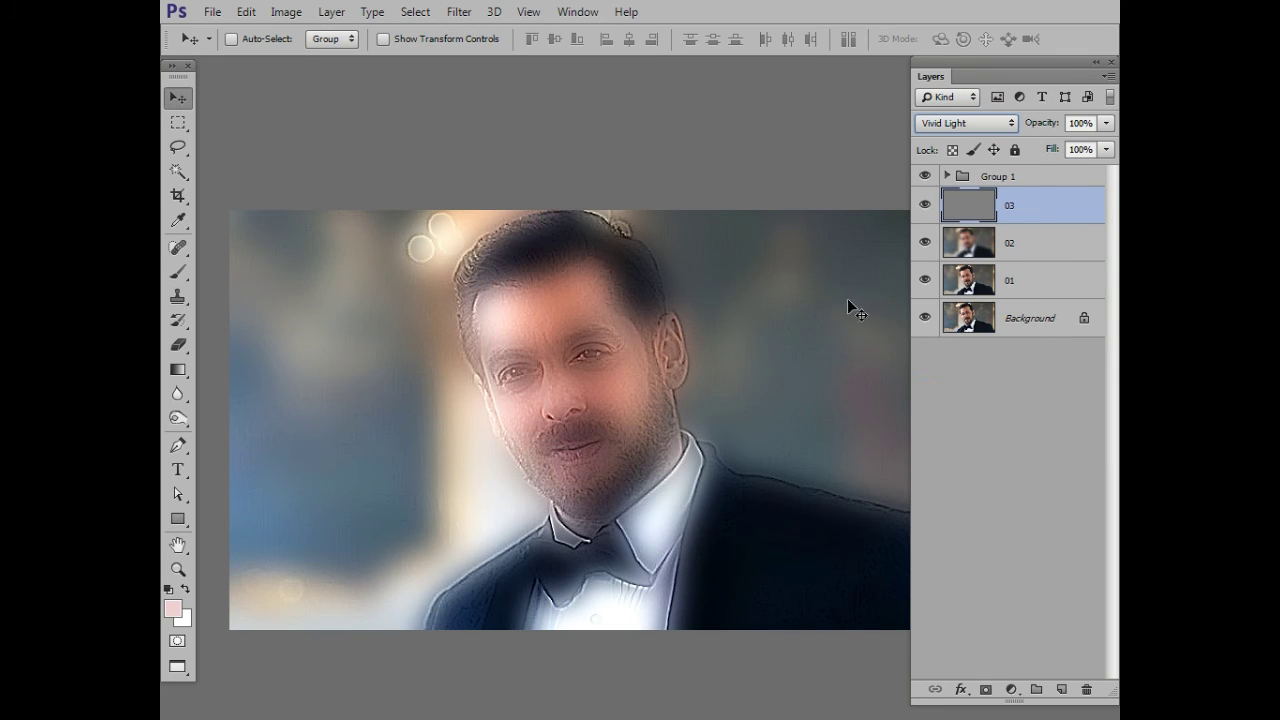
Group layers 02 and 03 into Group 2 and hide it with a black mask
shift+click(1030, 248)
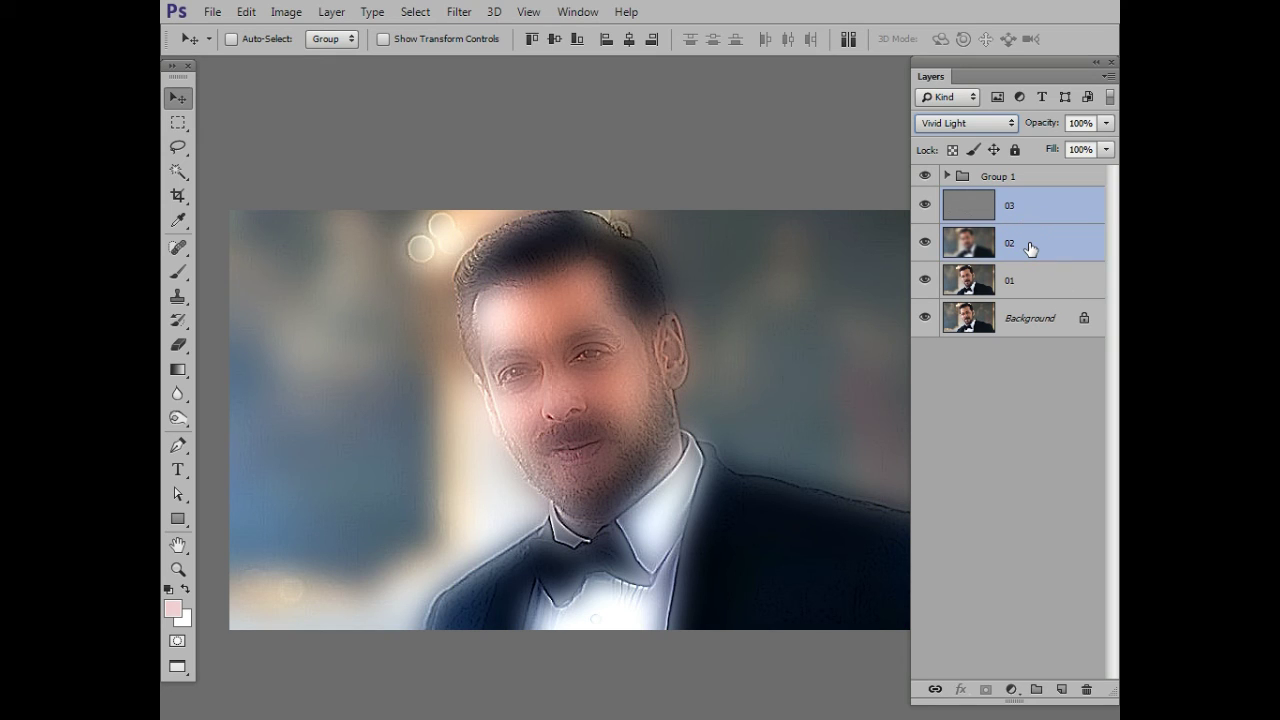
key(ctrl+g)
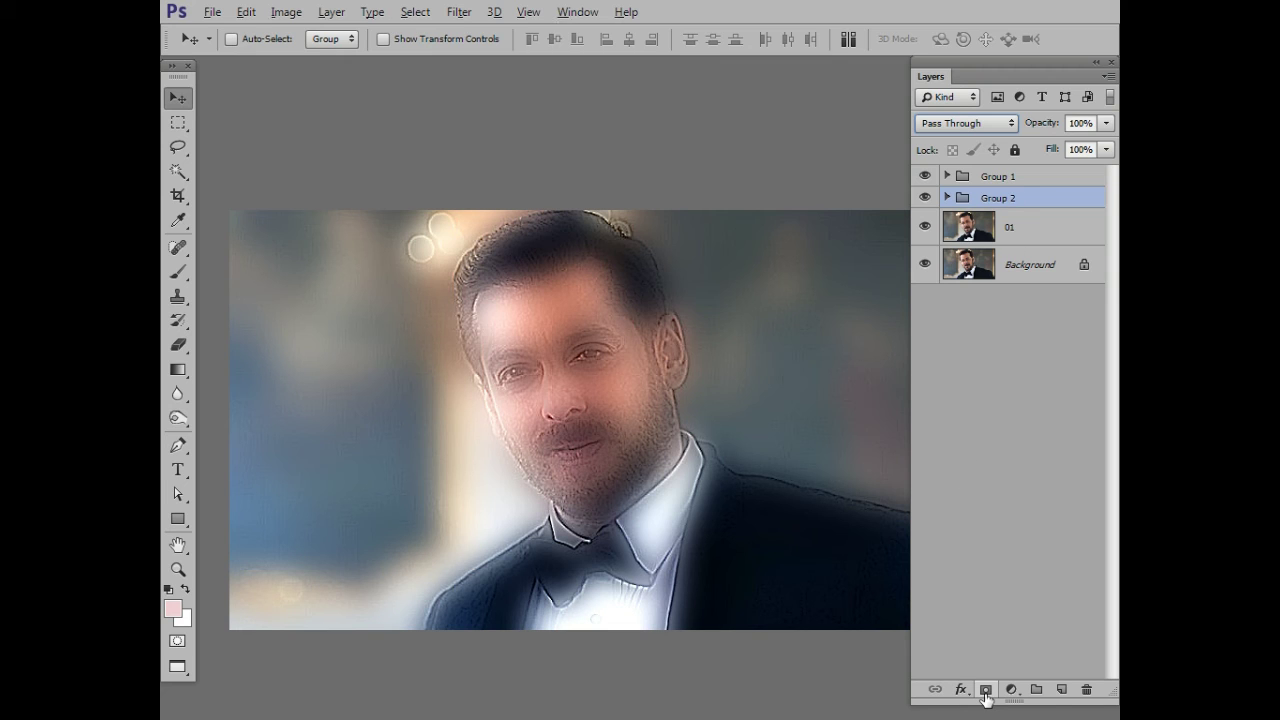
alt+click(985, 690)
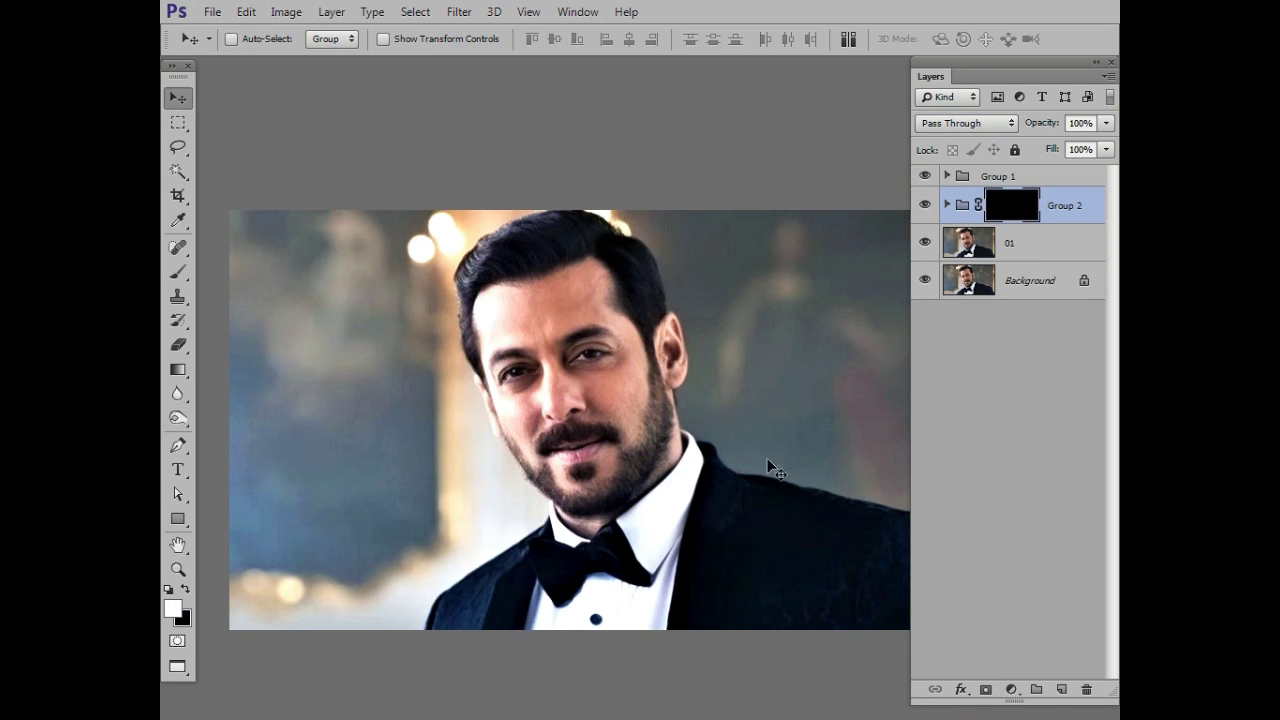
Paint white across the forehead on Group 2's mask with a 70 px brush
key(b)
scroll(563, 333, up, 2)
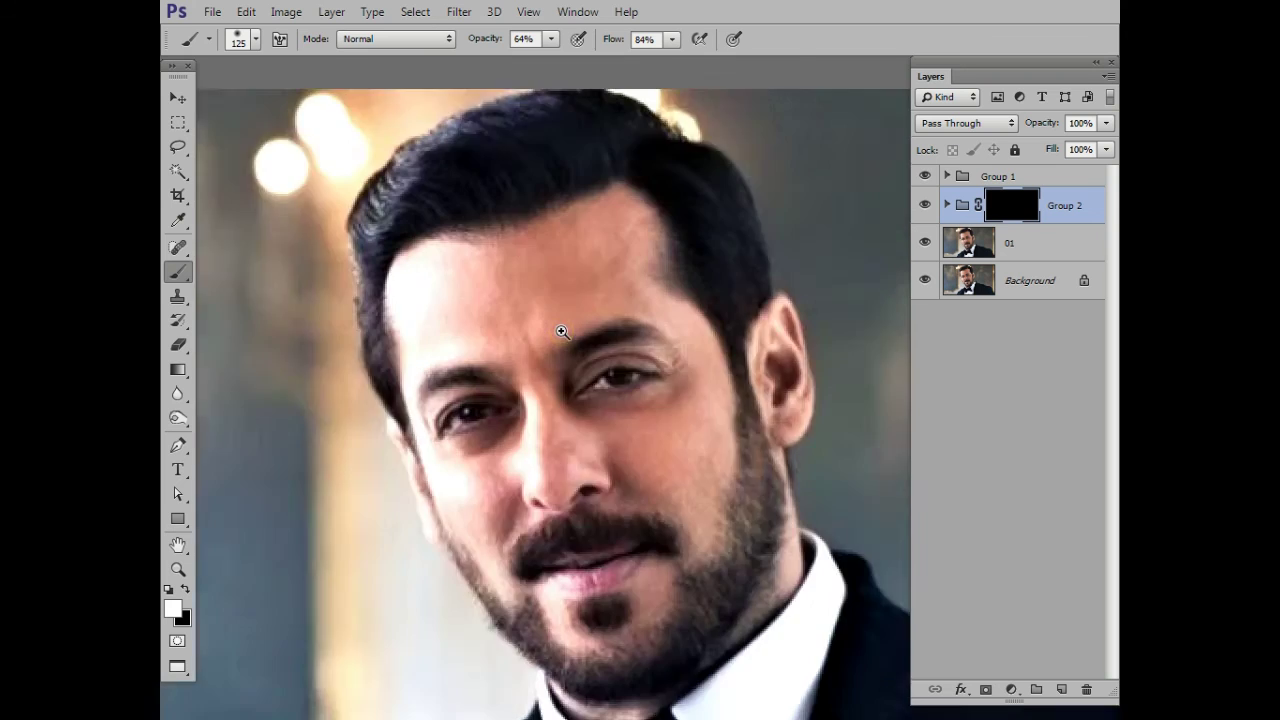
scroll(563, 333, up, 2)
key(bracketleft)
key(bracketleft)
key(bracketleft)
key(bracketleft)
drag(617, 235, 388, 305)
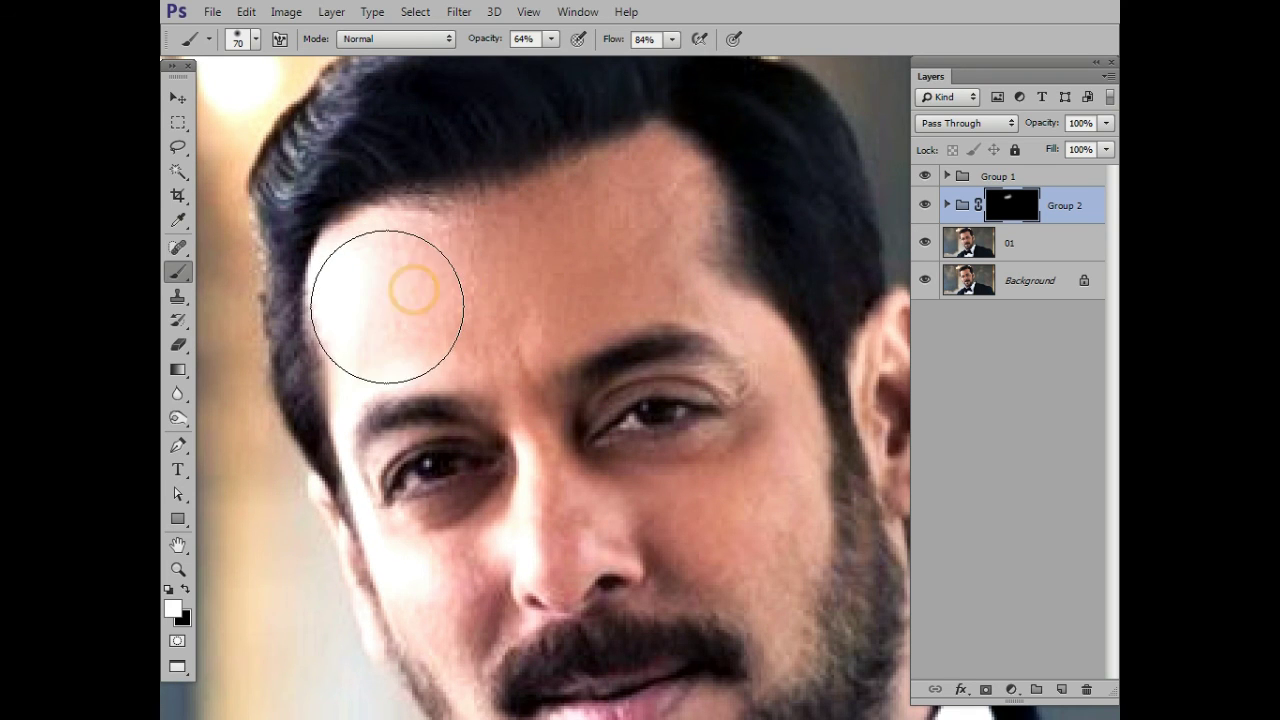
drag(388, 305, 586, 243)
key(bracketleft)
key(bracketleft)
key(bracketleft)
With a 40 px brush, reveal smoothing on the cheeks, nose, forehead and brows, then fit the photo
mouse_move(745, 487)
mouse_down()
mouse_move(777, 528)
mouse_move(753, 369)
mouse_move(736, 413)
mouse_up()
drag(580, 413, 700, 378)
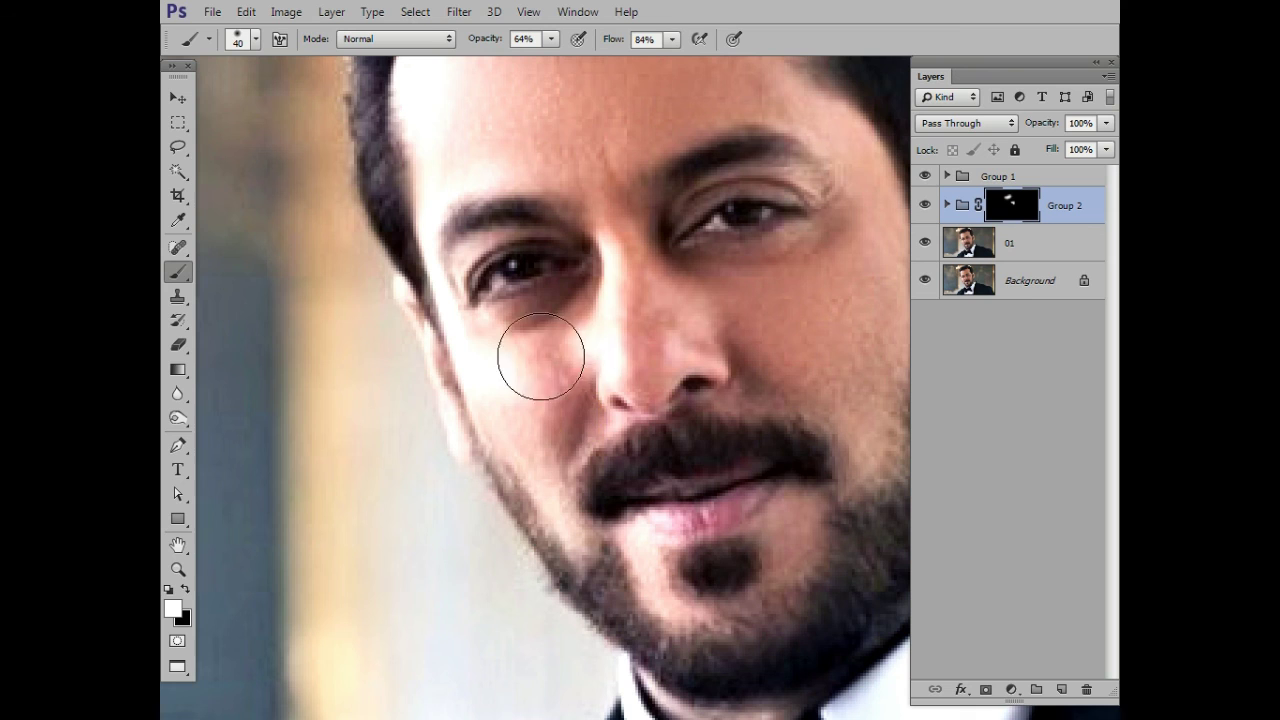
click(552, 389)
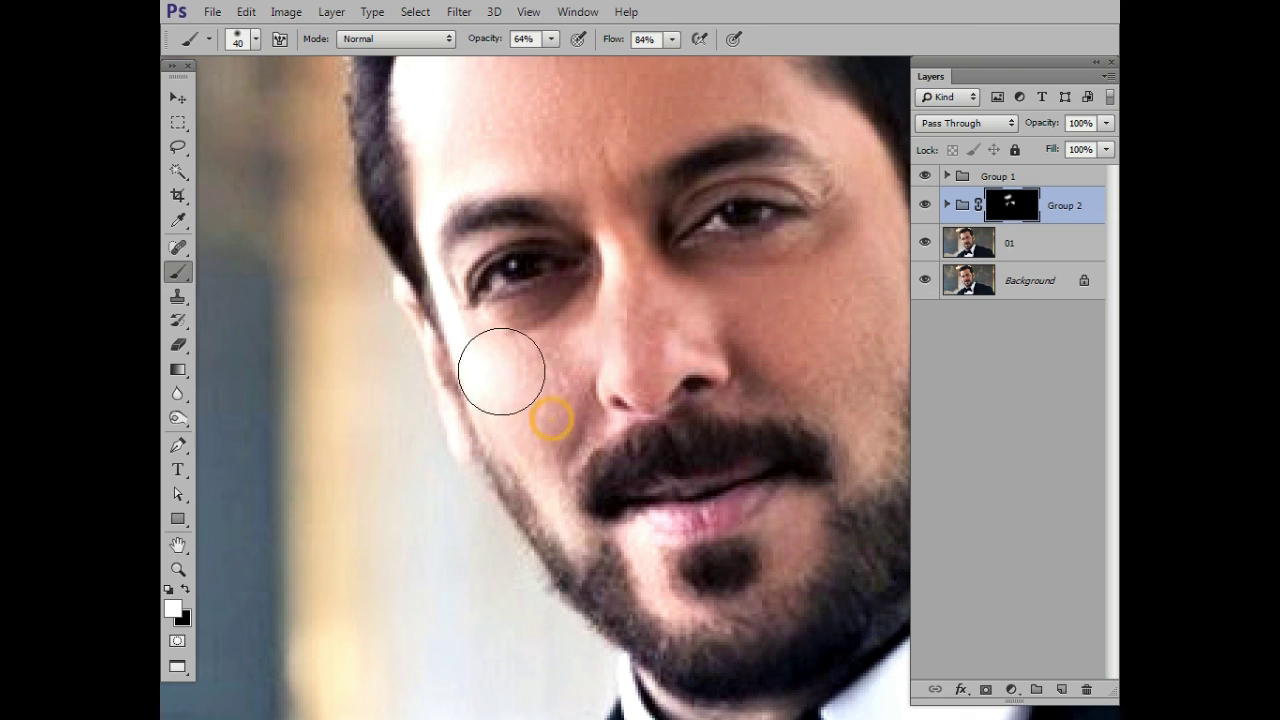
drag(571, 345, 690, 333)
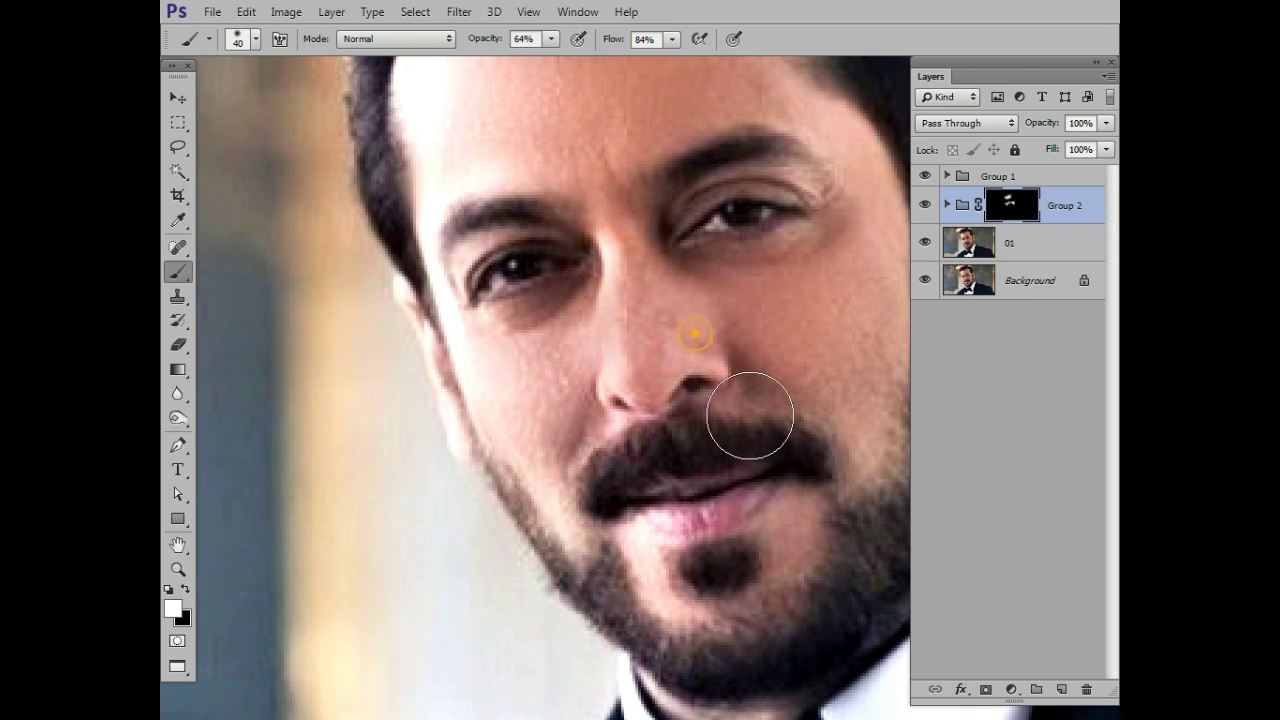
drag(786, 494, 663, 437)
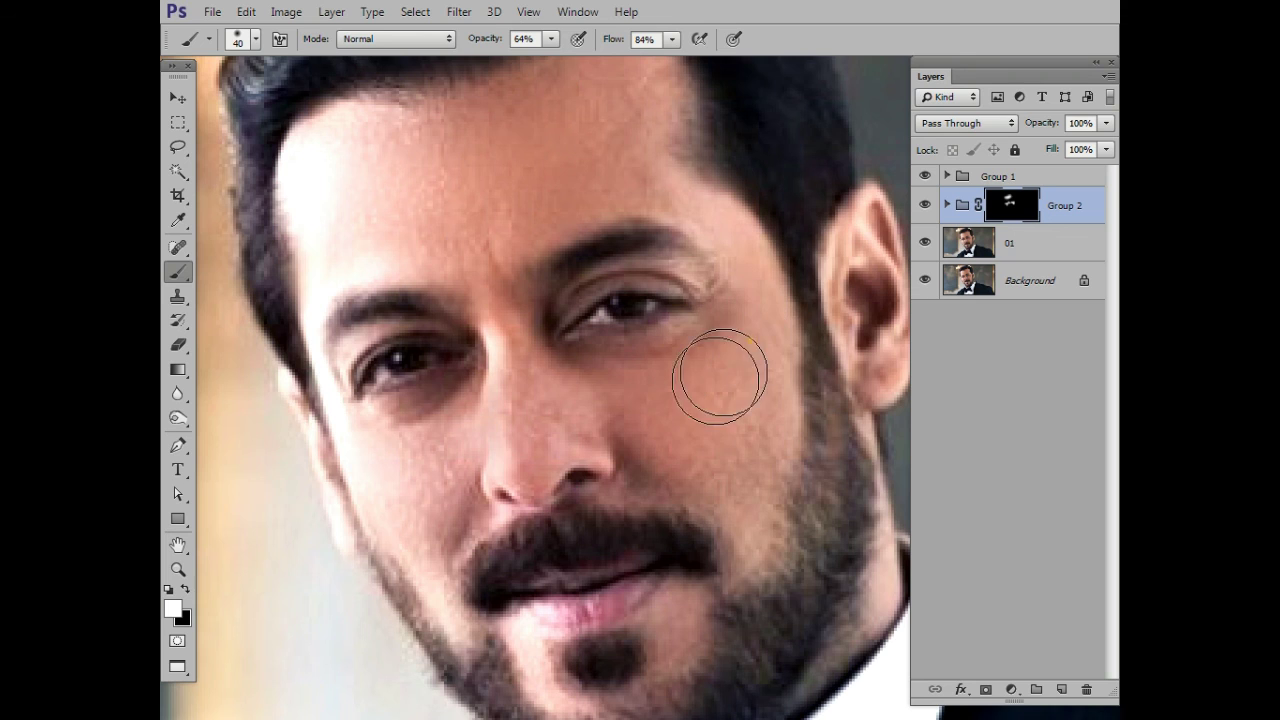
click(594, 383)
click(734, 455)
drag(493, 201, 563, 271)
click(651, 214)
click(557, 197)
click(558, 290)
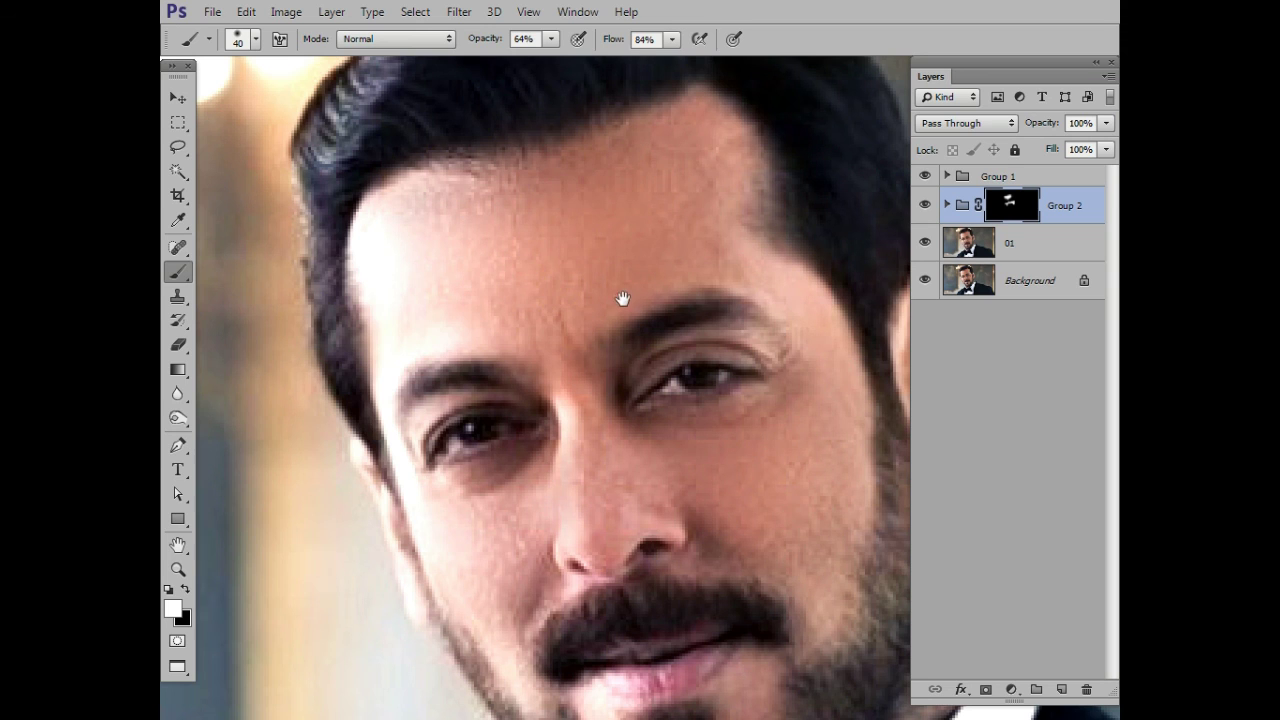
key(ctrl+0)
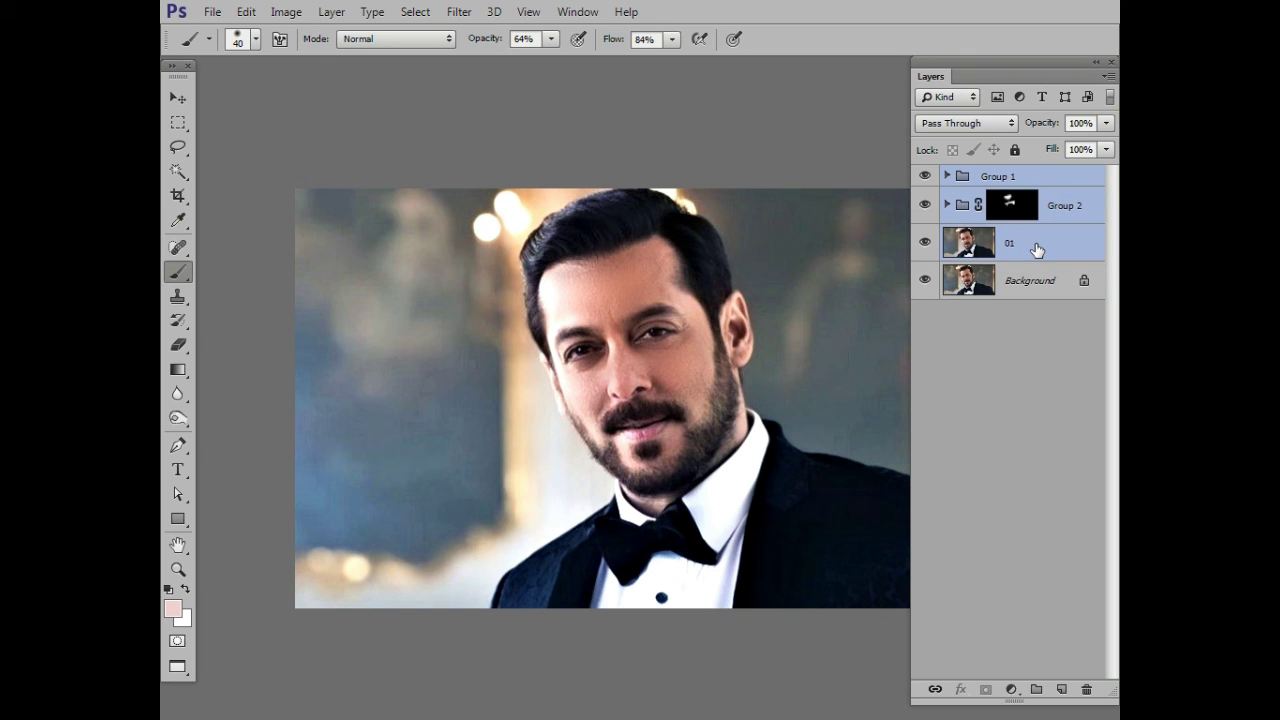
Combine Group 1, Group 2 and layer 01 into Group 3 above Background
key(ctrl+g)
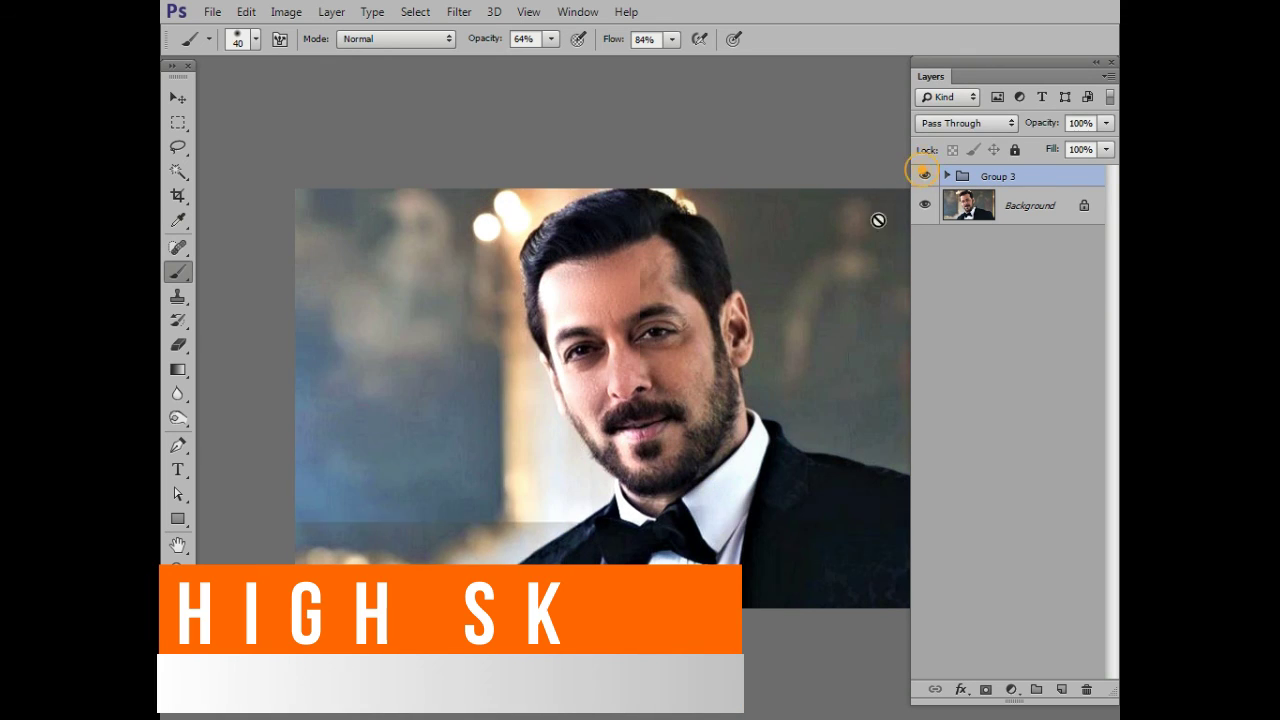
scroll(664, 351, down, 2)
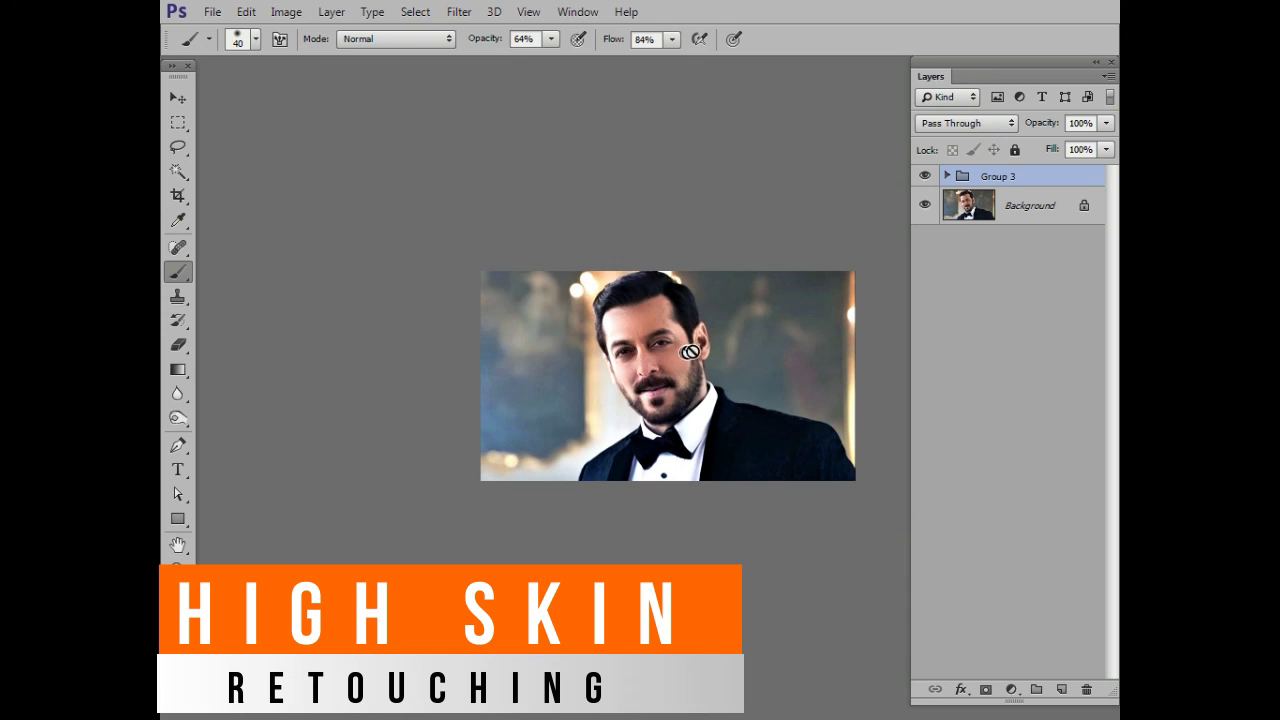
key(v)
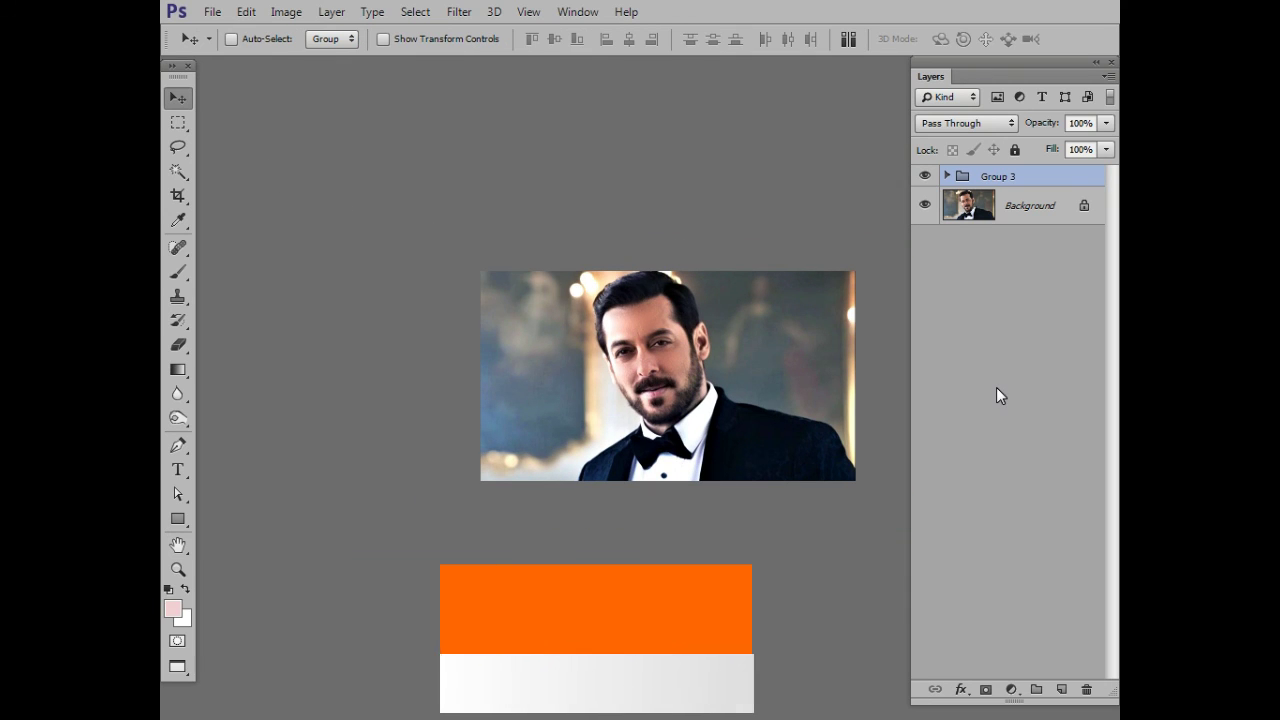